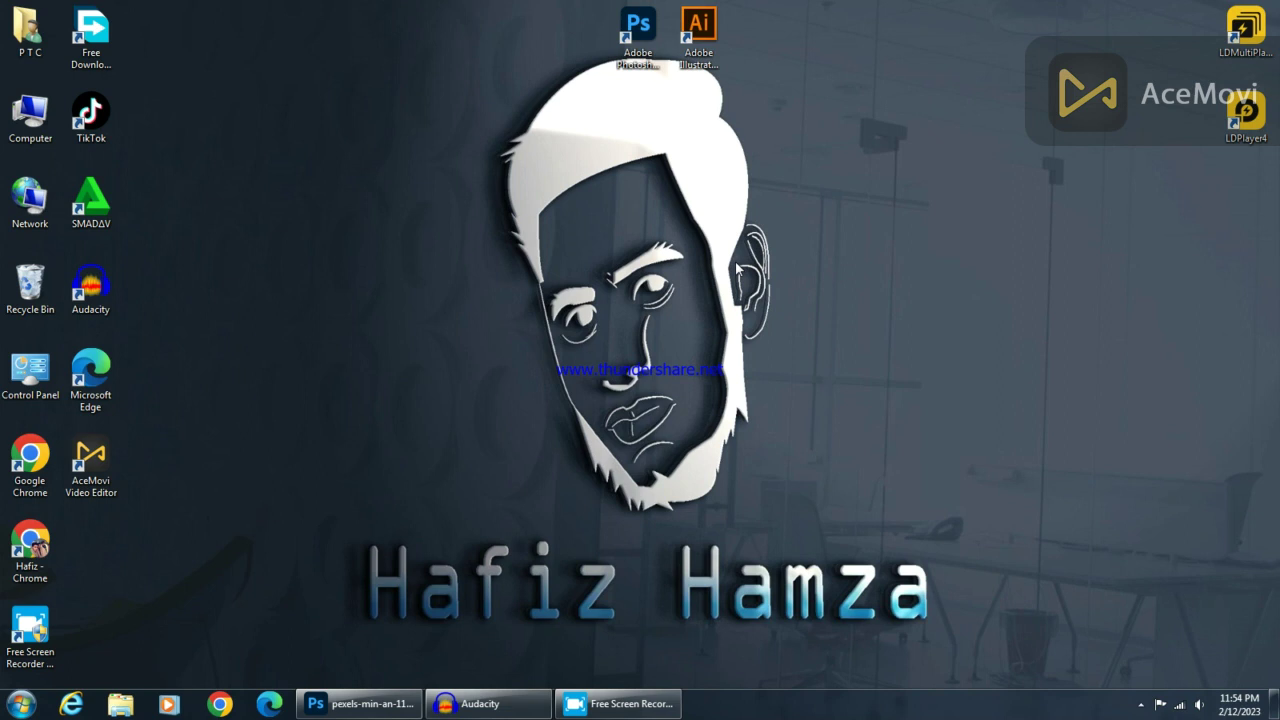
Bring up the sunset reference image pexels-tobias-bjorkli-1559402.jpg in Photoshop and open the File menu
mouse_move(358, 704)
left_click(372, 704)
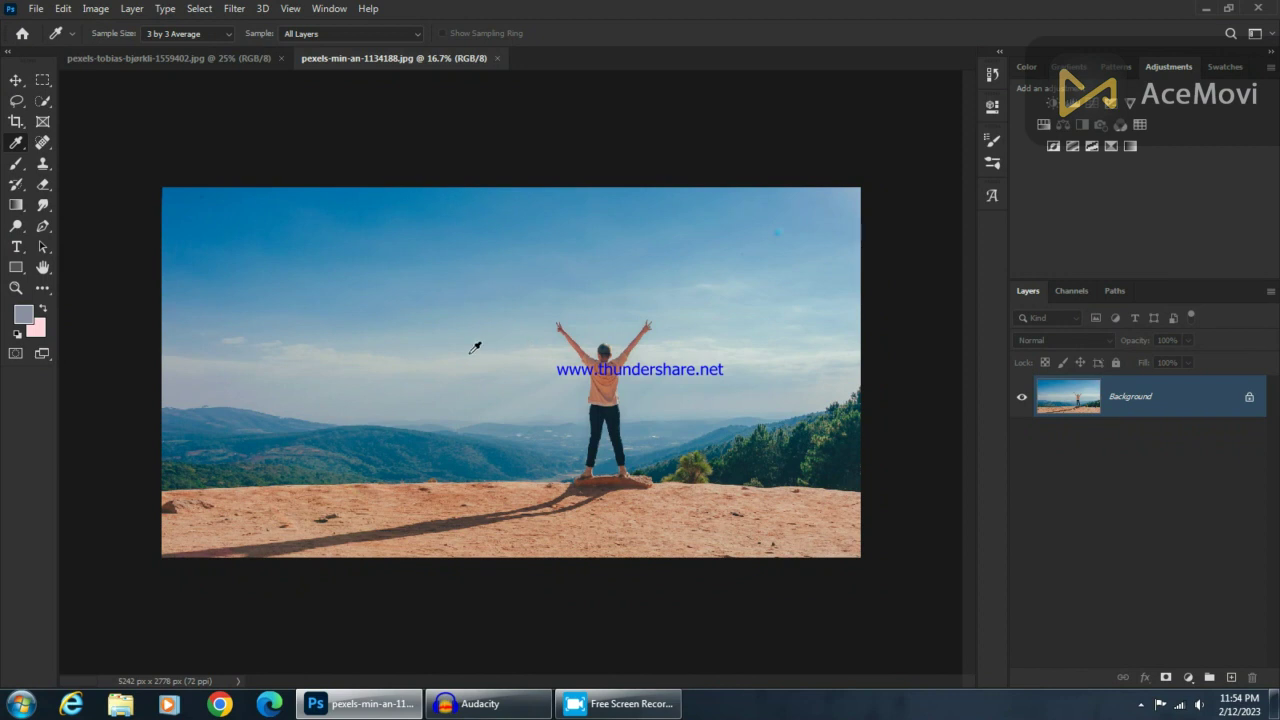
left_click(243, 60)
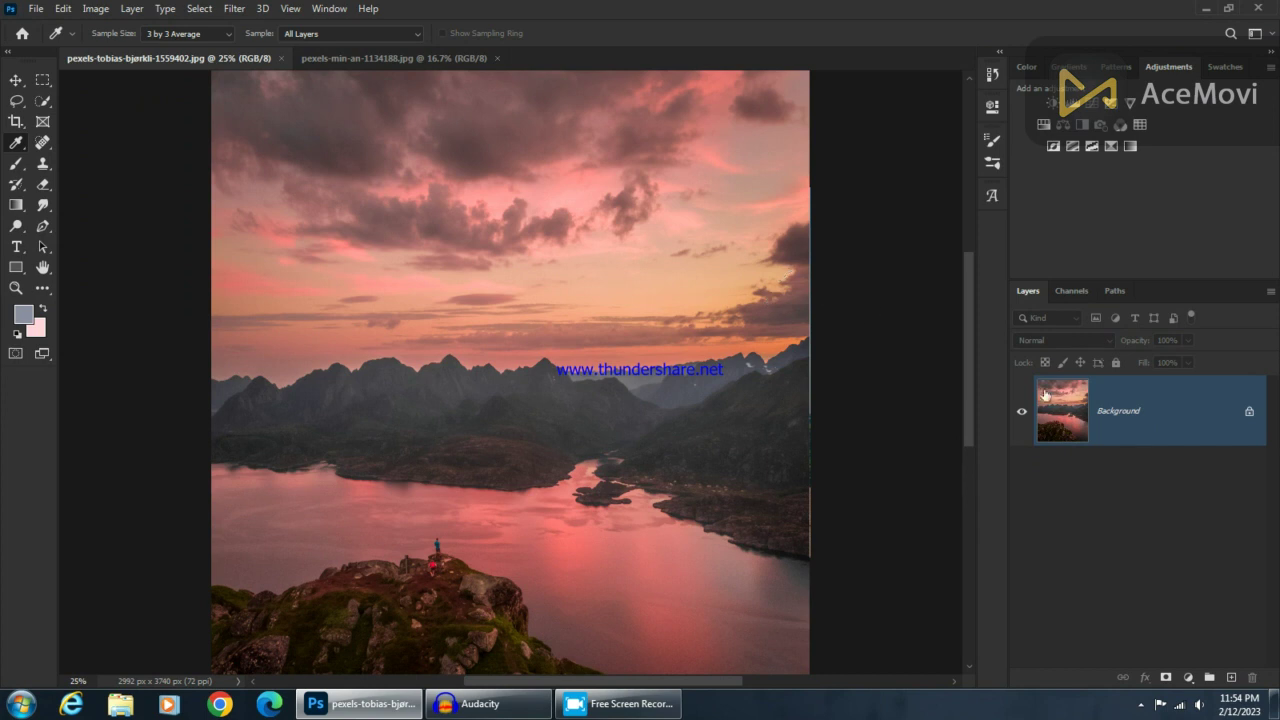
right_click(1090, 425)
left_click(1067, 422)
left_click(36, 12)
mouse_move(66, 103)
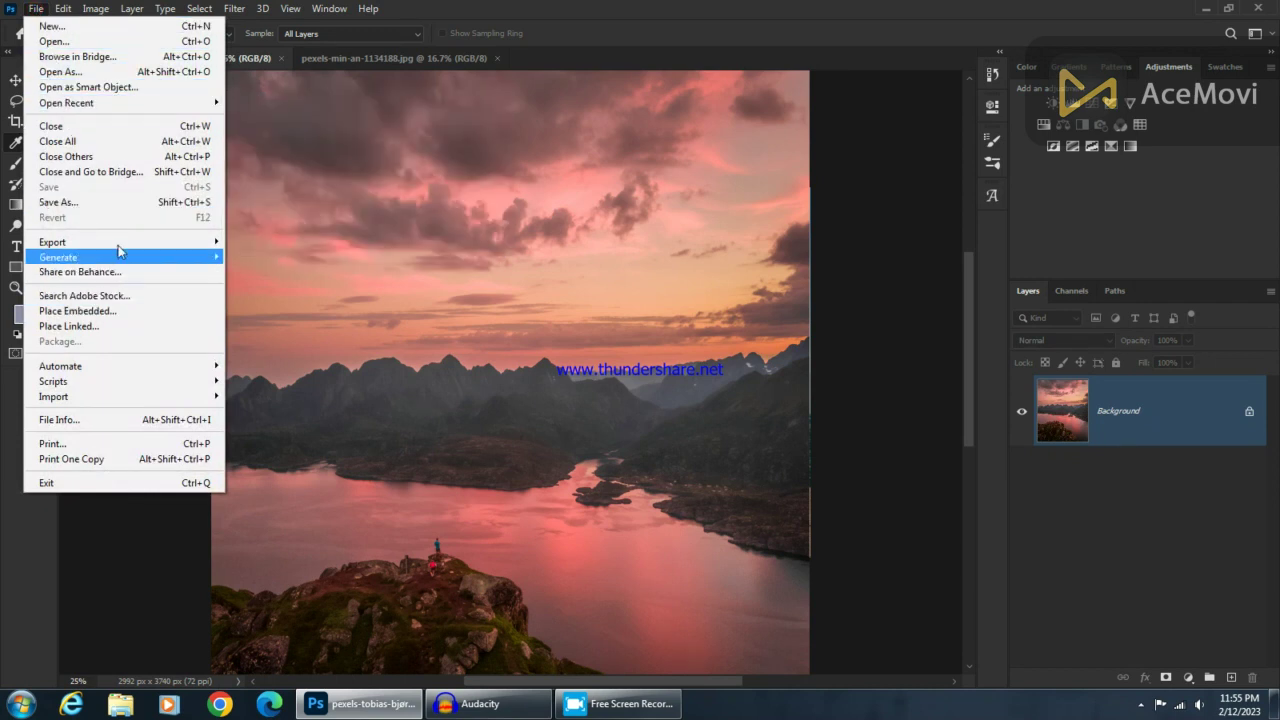
mouse_move(53, 242)
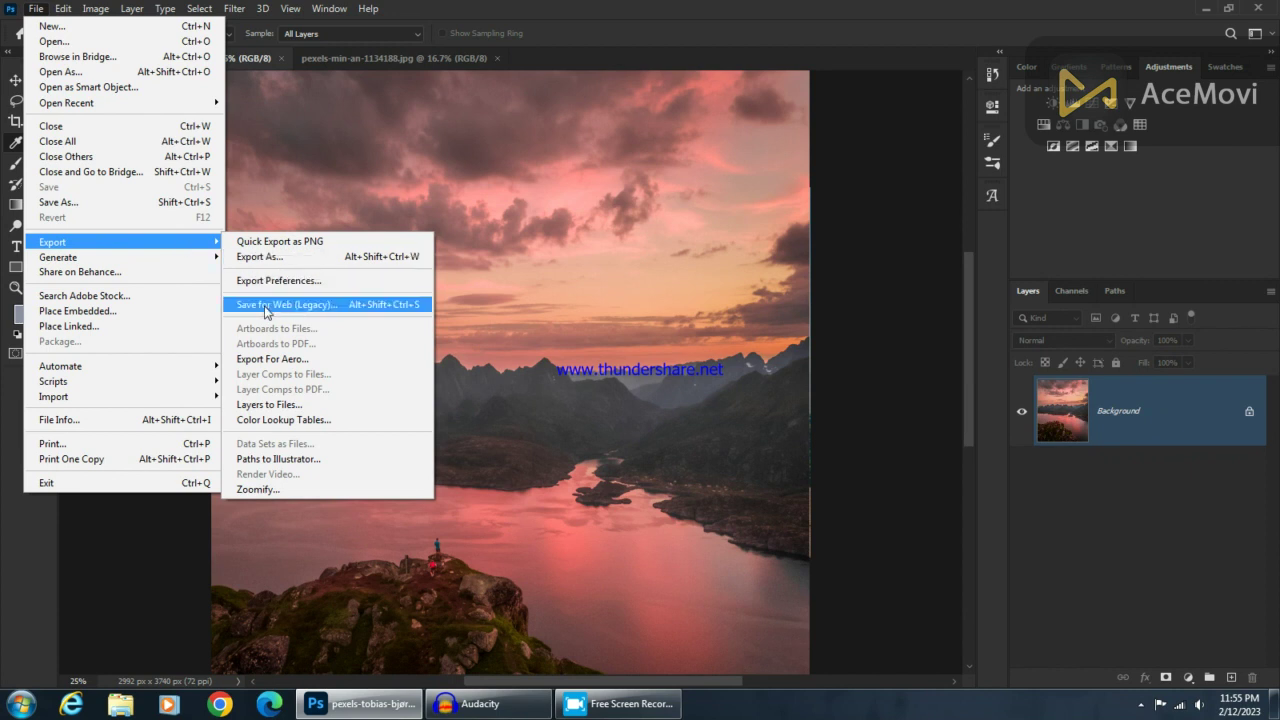
In Save for Web (Legacy), export as GIF and cut the palette from 256 down to 3 colours
left_click(296, 305)
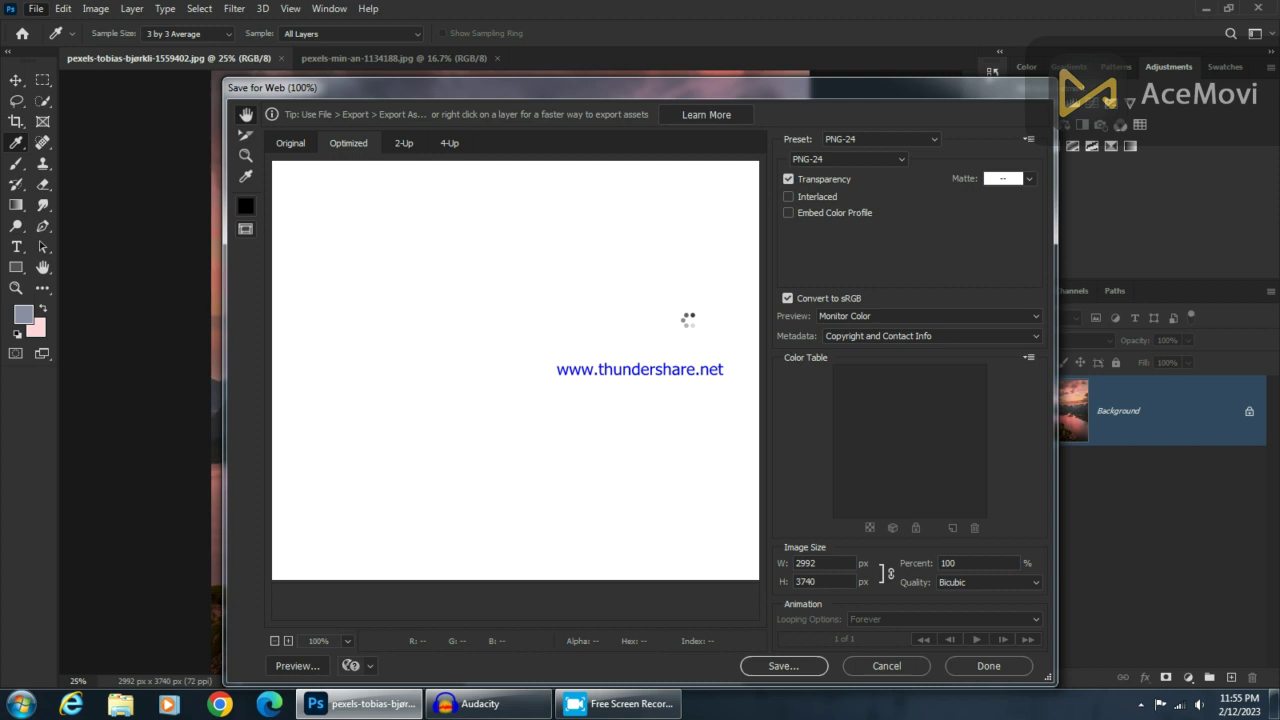
left_click(848, 160)
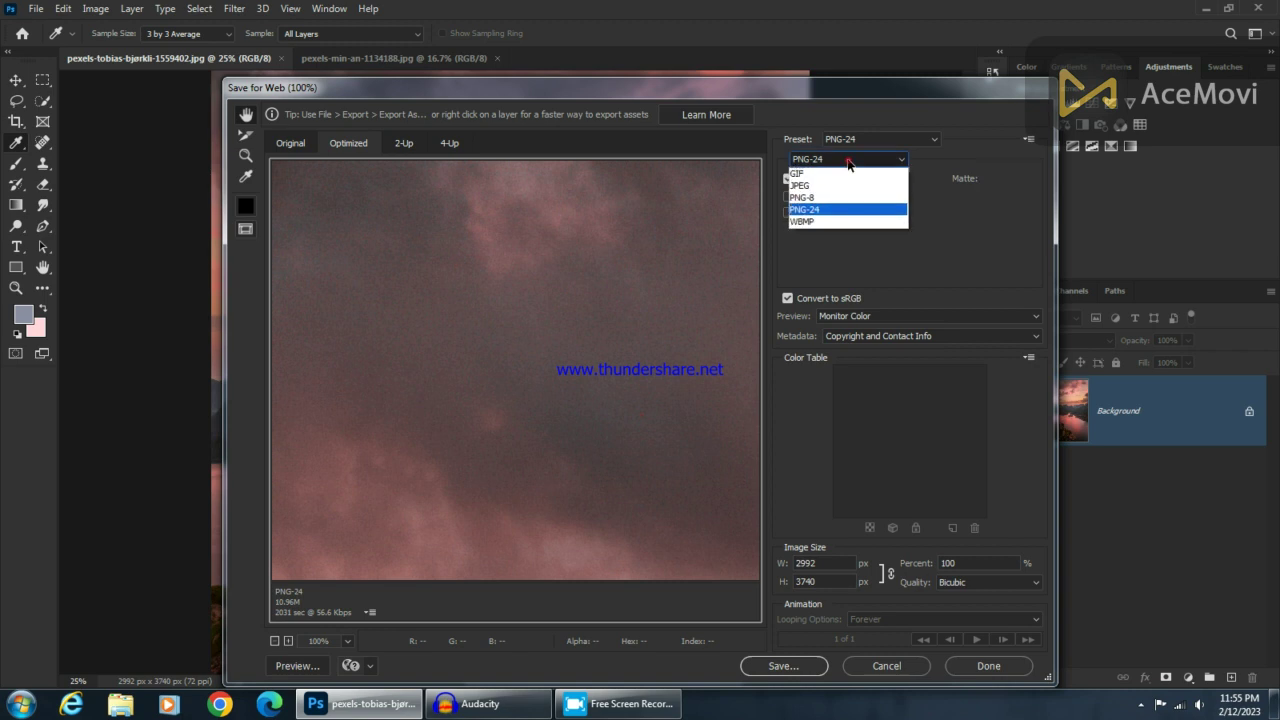
left_click(811, 175)
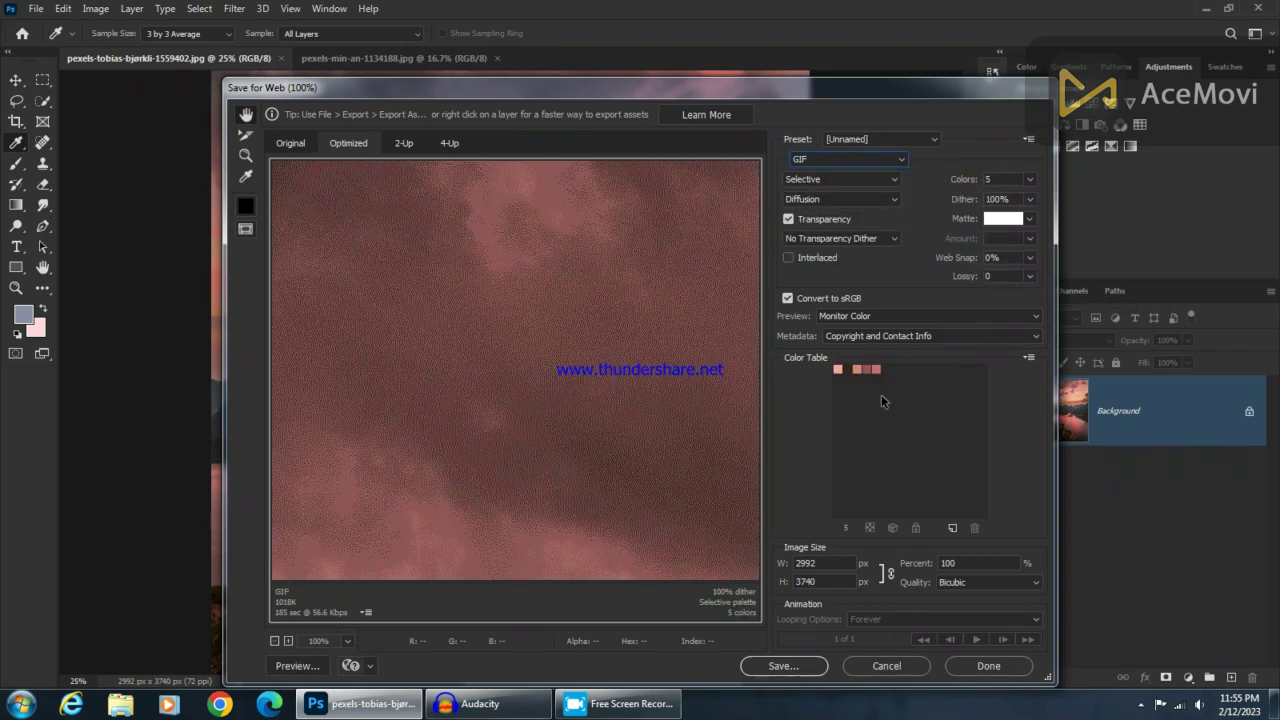
left_click(1004, 179)
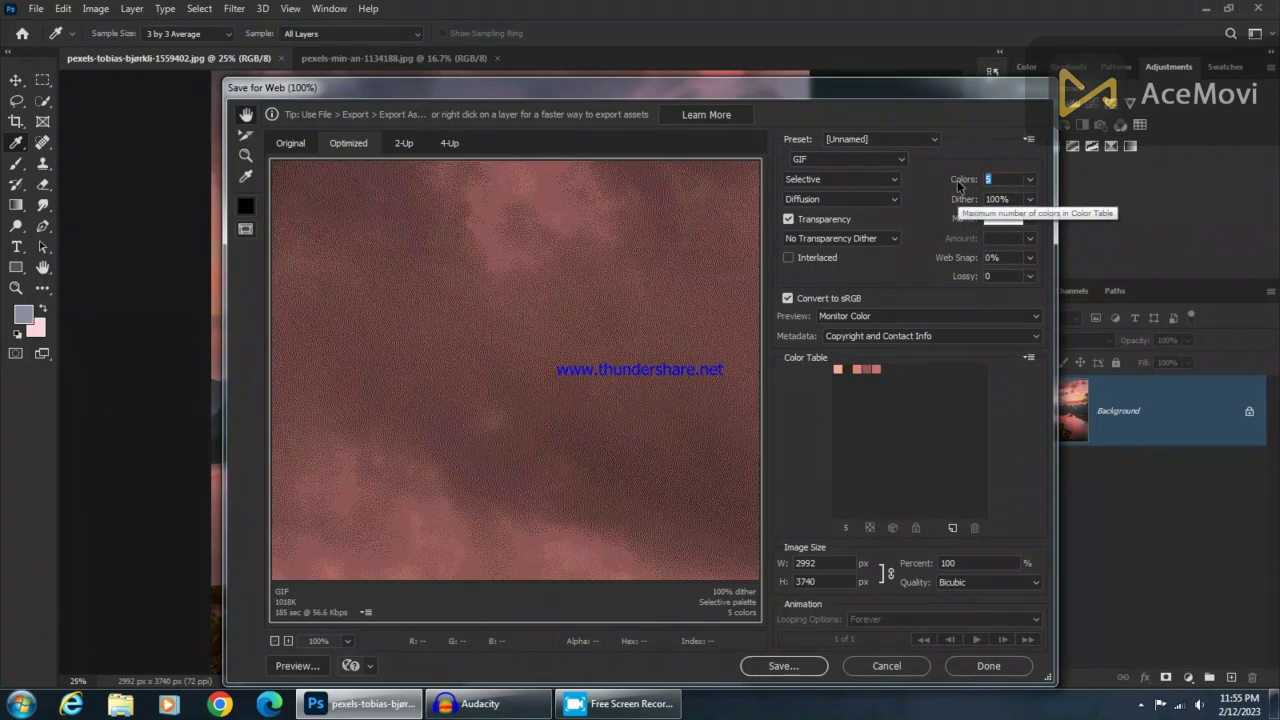
type("2")
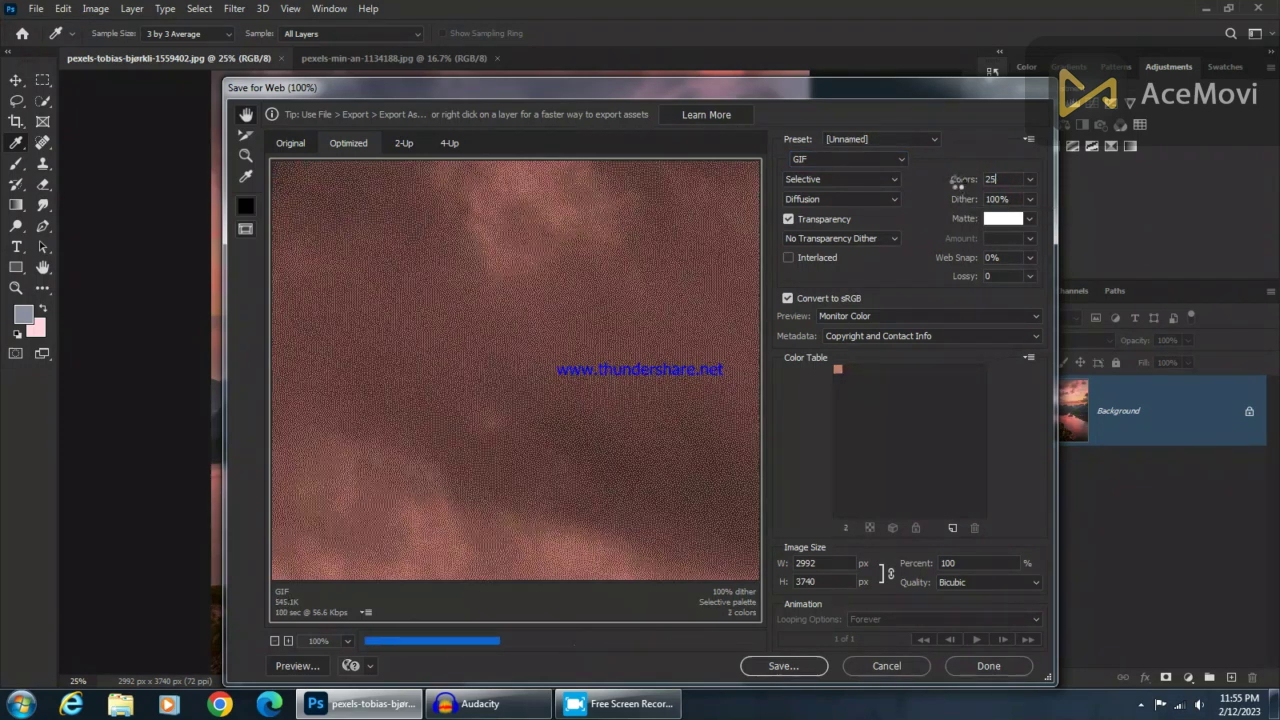
type("56")
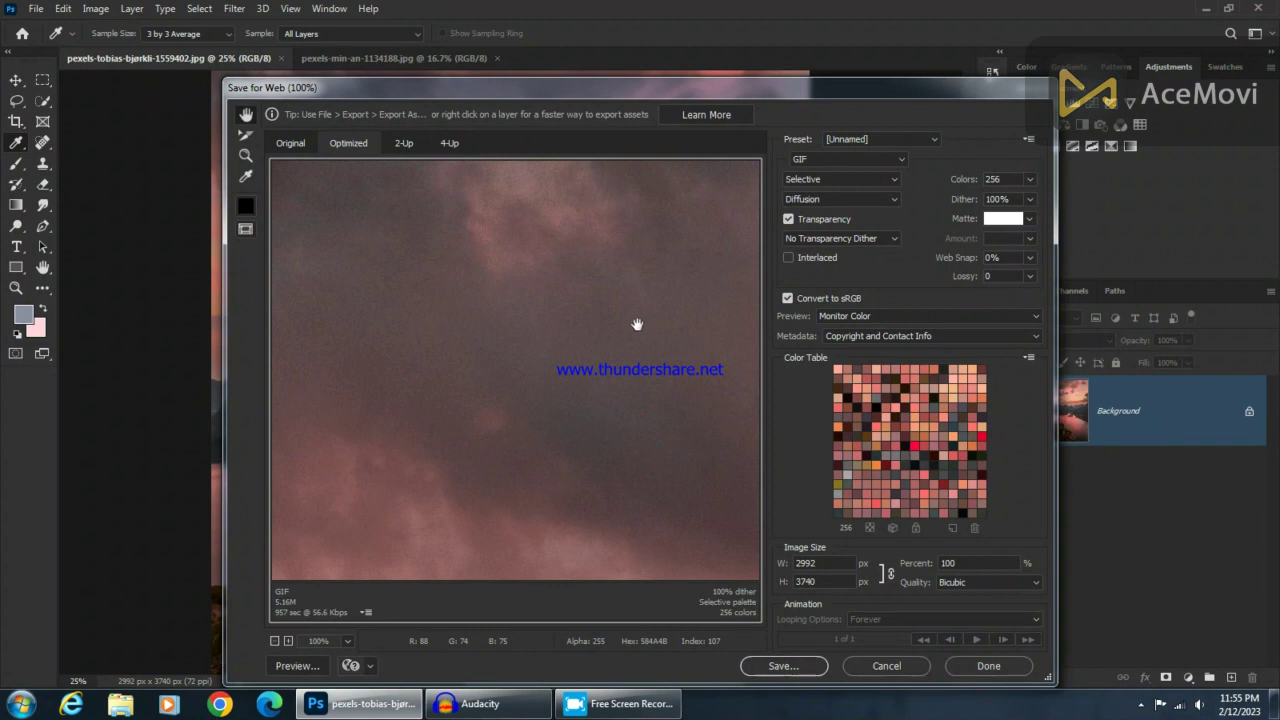
mouse_move(573, 354)
left_mouse_down()
mouse_move(622, 412)
mouse_move(423, 263)
left_mouse_up()
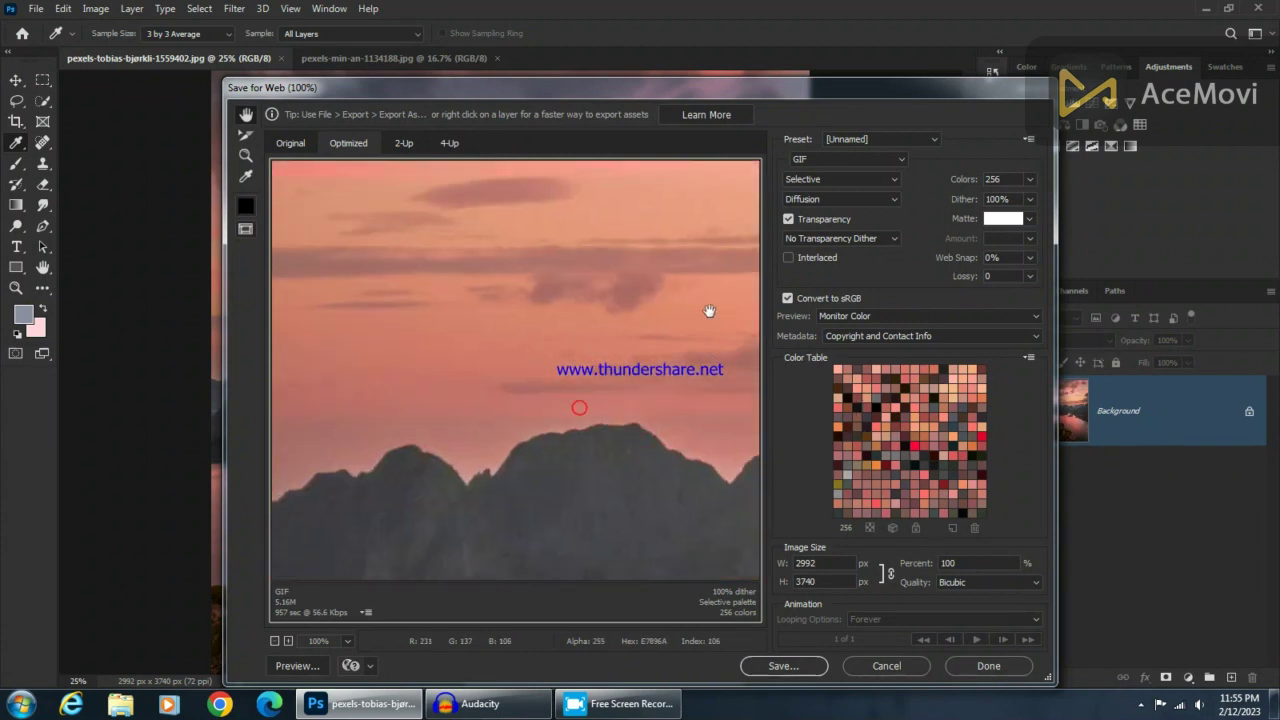
double_click(1000, 179)
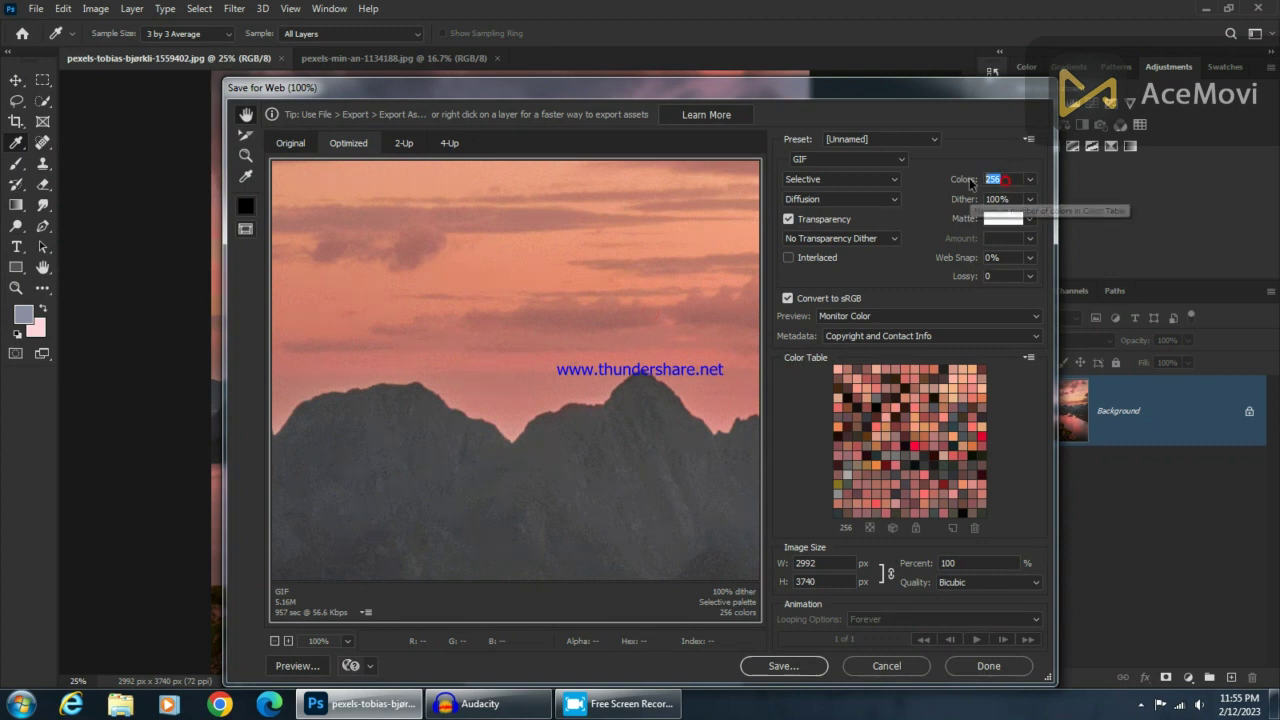
type("3")
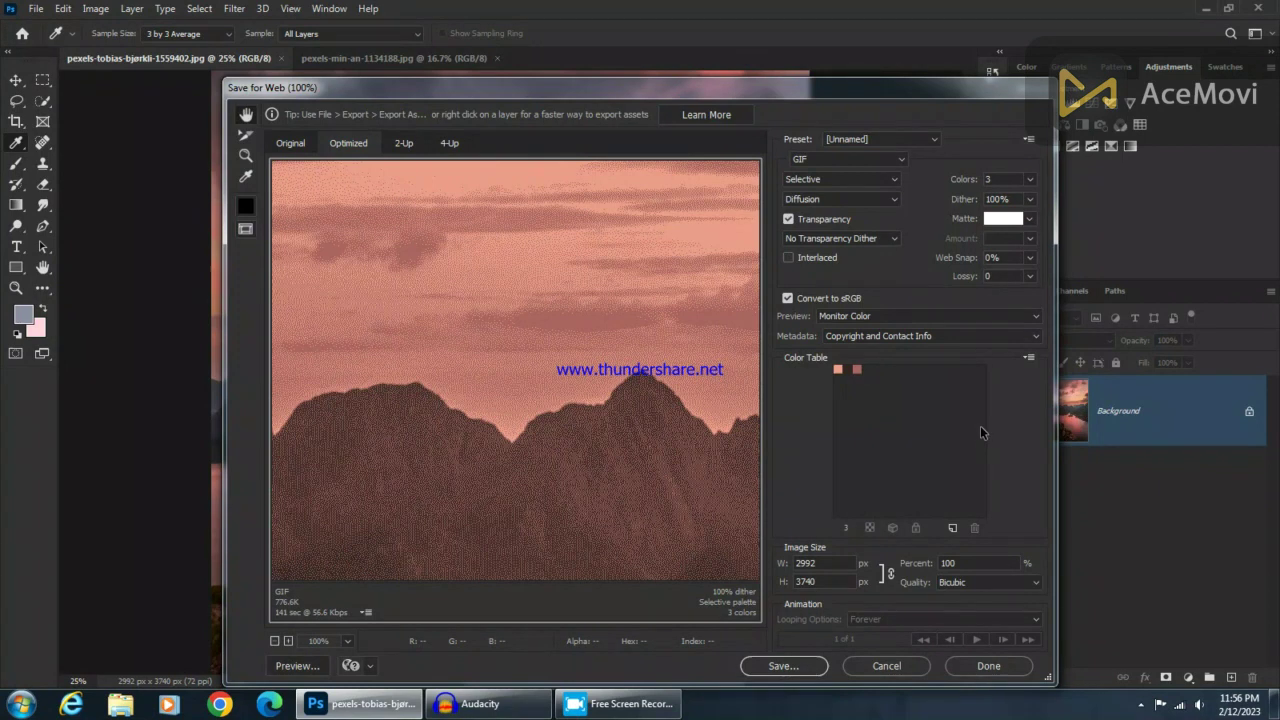
left_click(1029, 358)
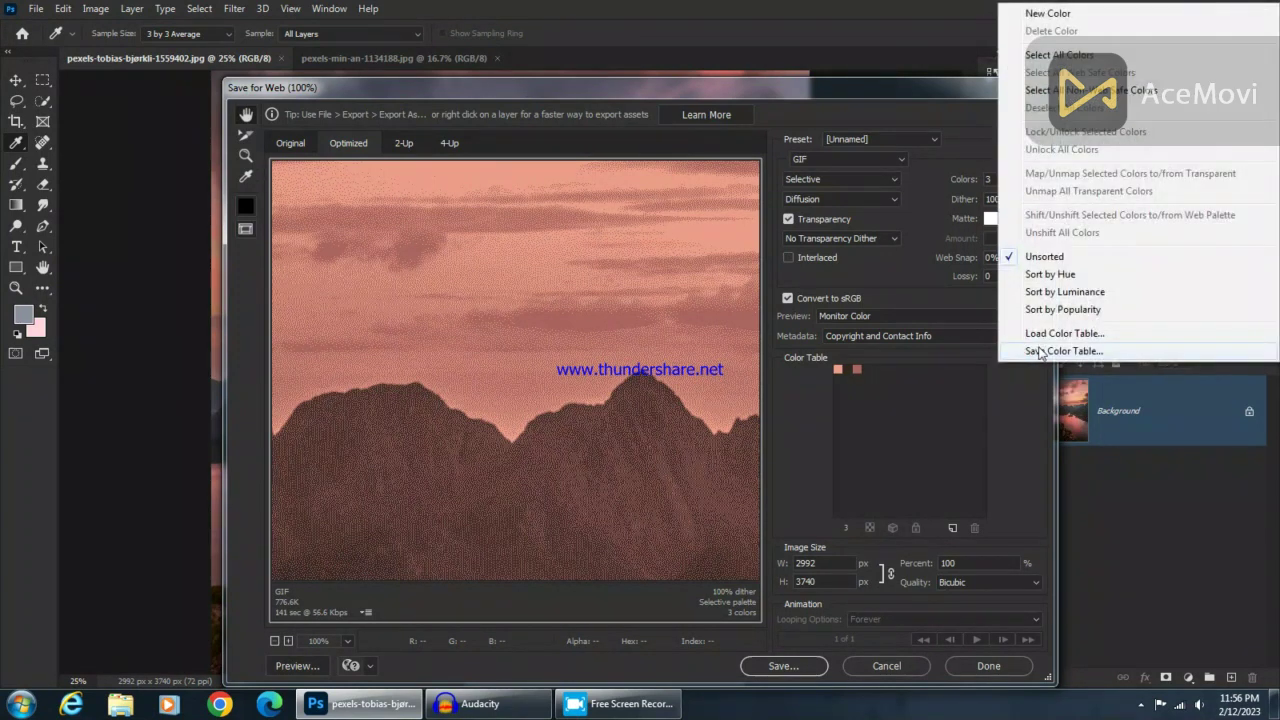
Save the colour table as Piximperfect.act in Documents > Coloer table, replacing it, and close Save for Web
left_click(1063, 351)
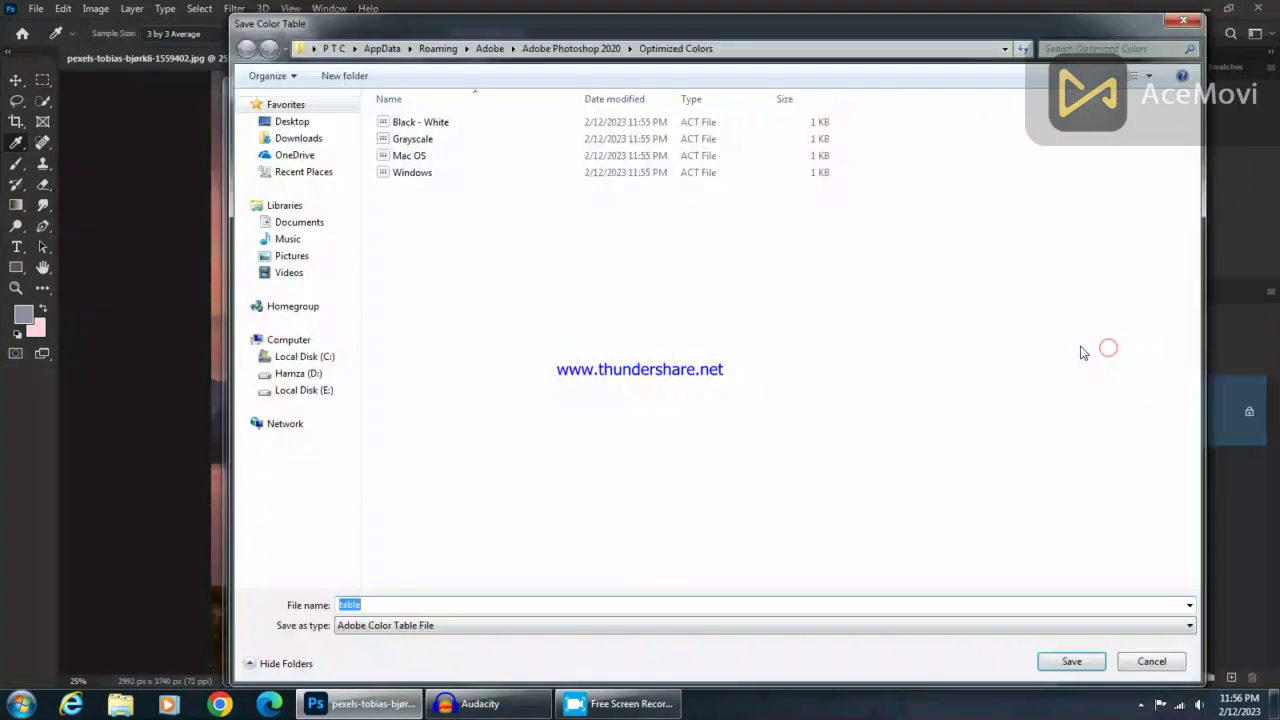
left_click(305, 223)
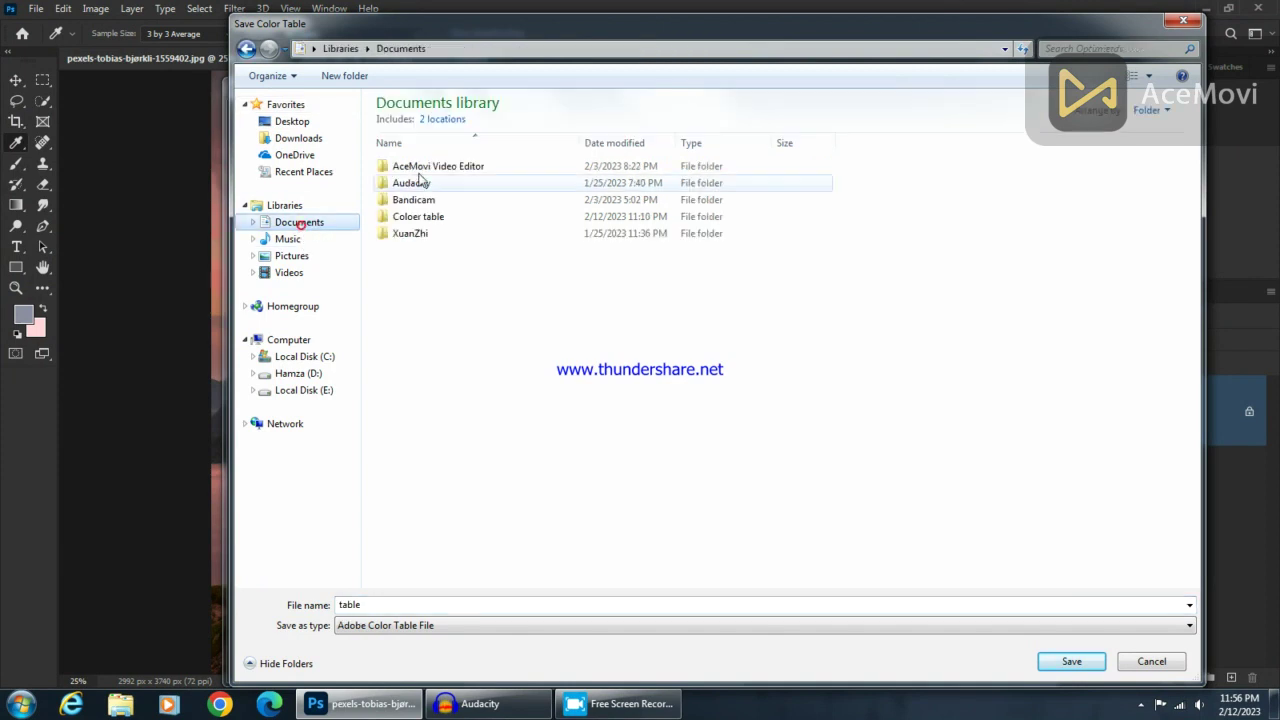
double_click(432, 218)
left_click(430, 166)
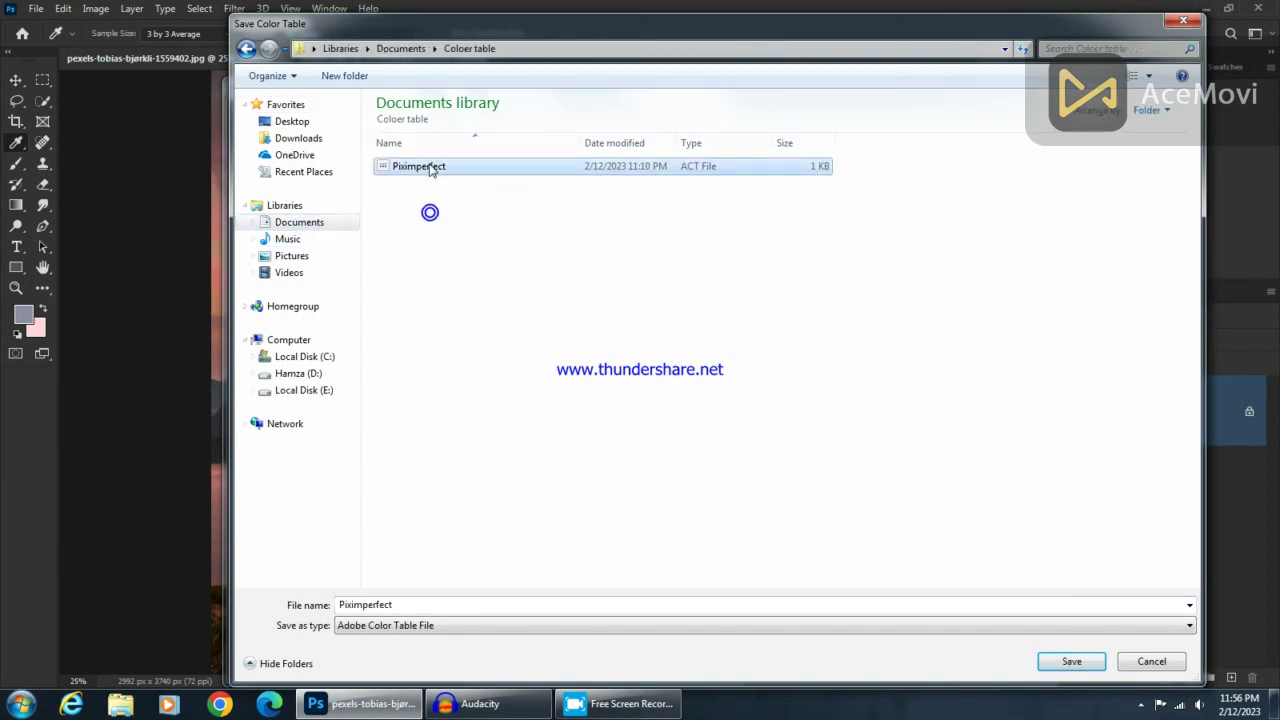
double_click(400, 604)
left_click(1071, 661)
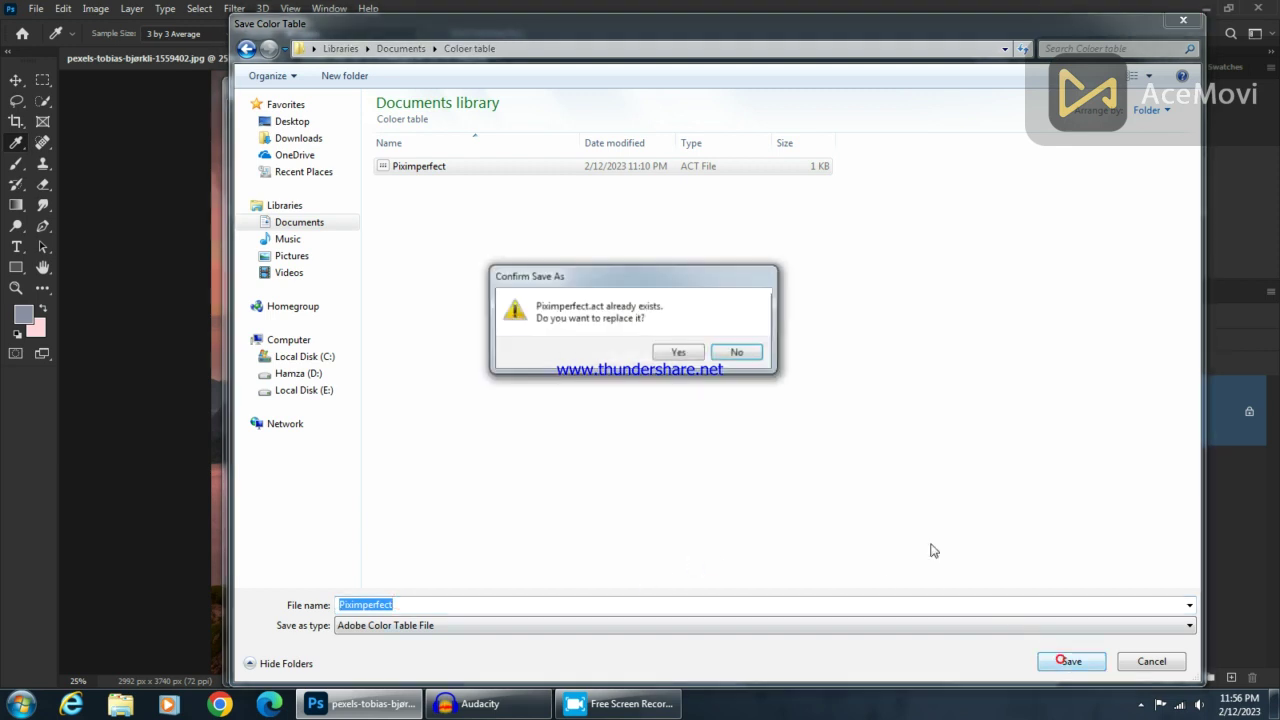
left_click(677, 355)
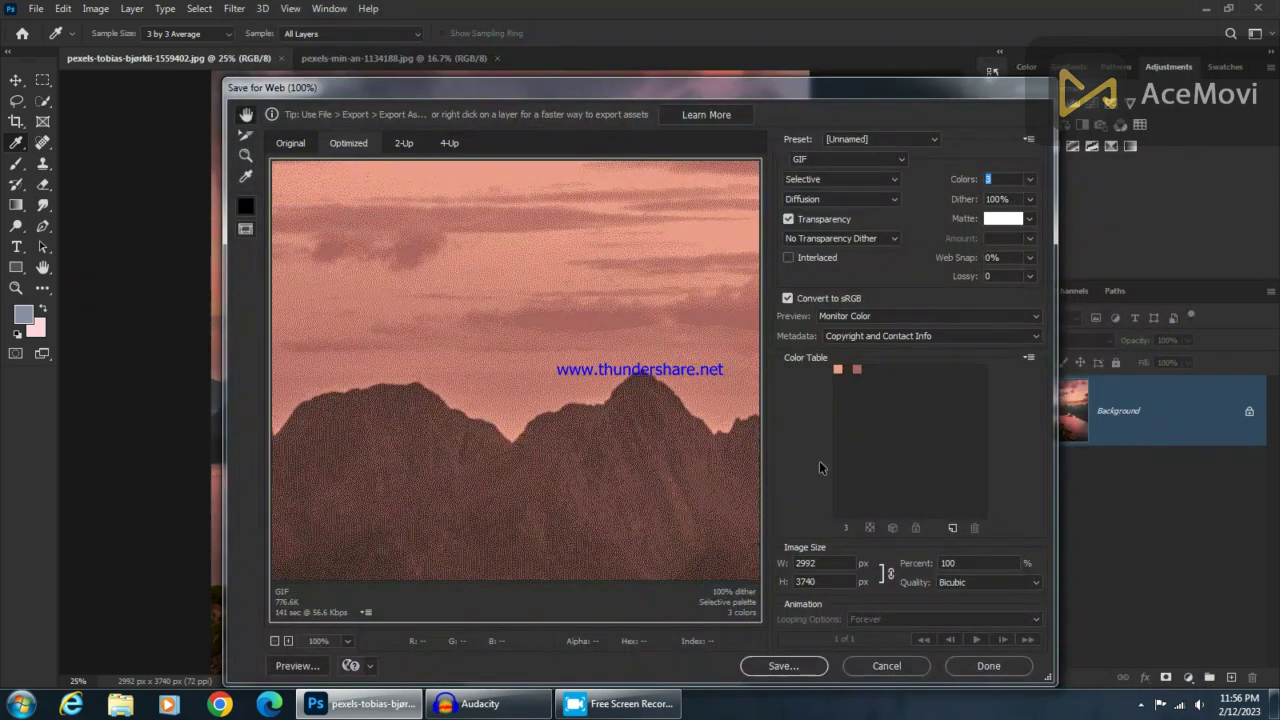
left_click(897, 668)
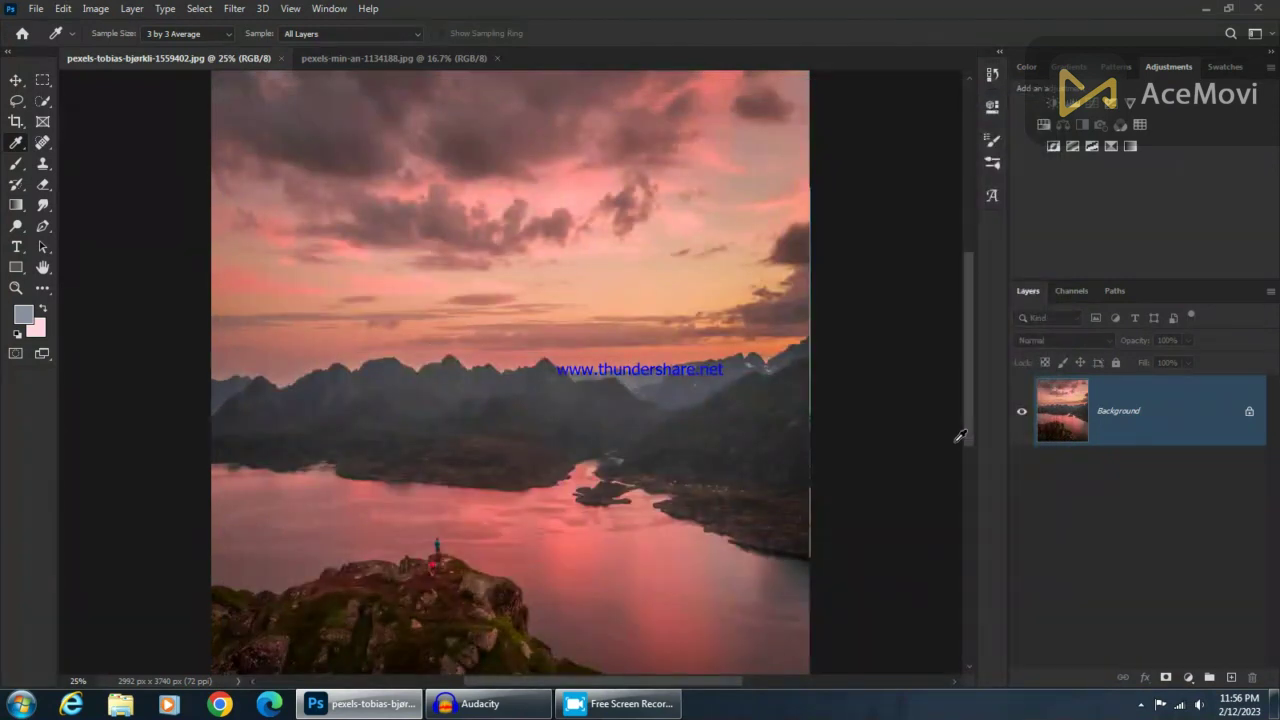
Switch to the blue-sky landscape photo, select its Background layer and show the Swatches panel
left_click(416, 60)
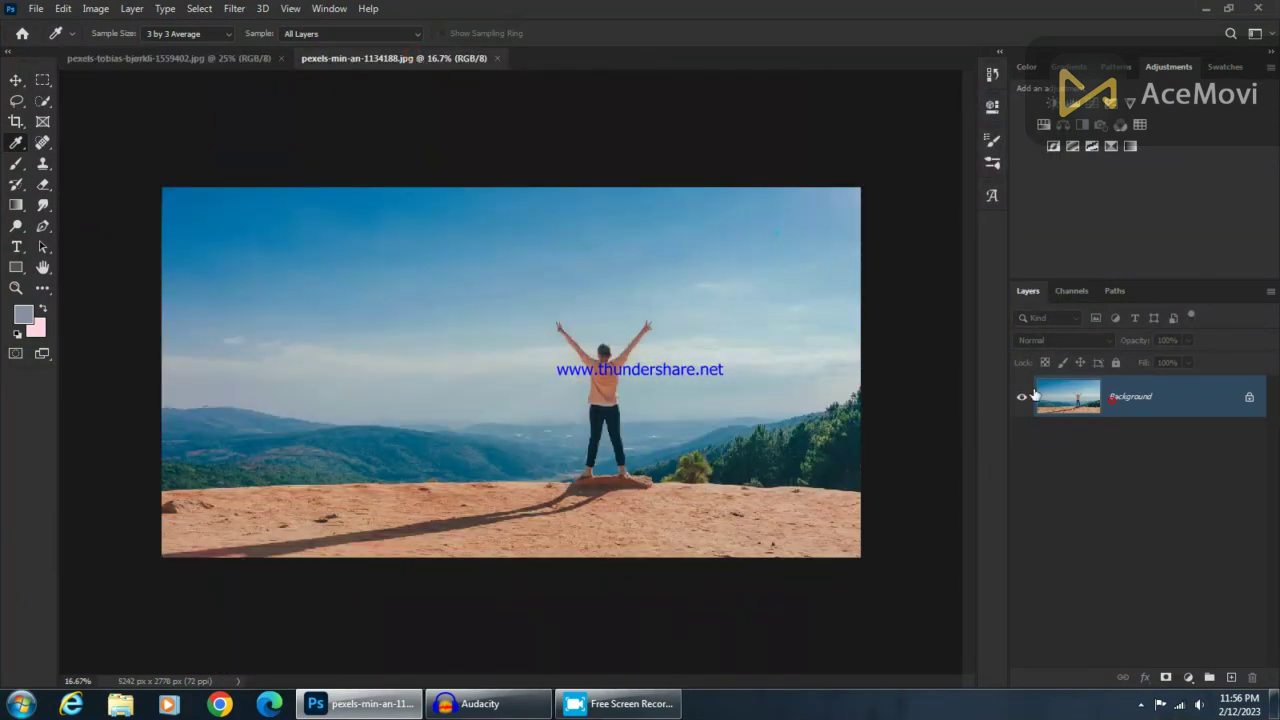
key("ctrl+plus")
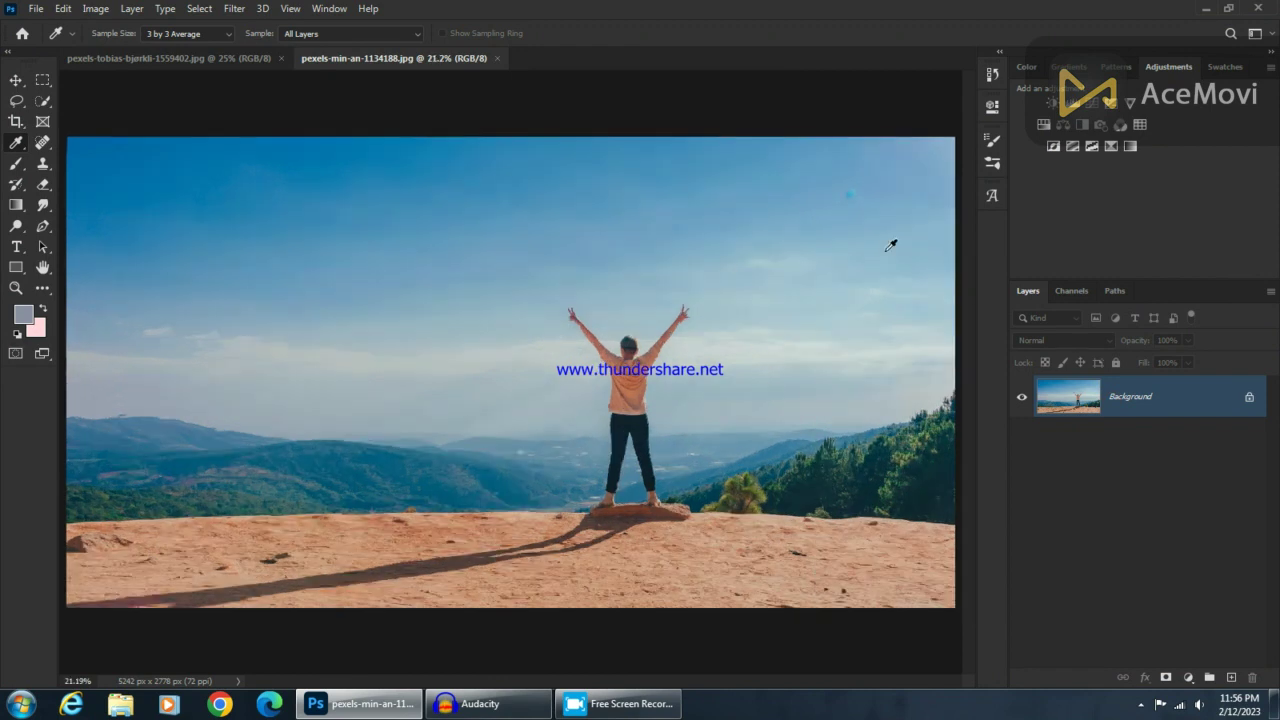
left_click(1189, 400)
left_click(327, 9)
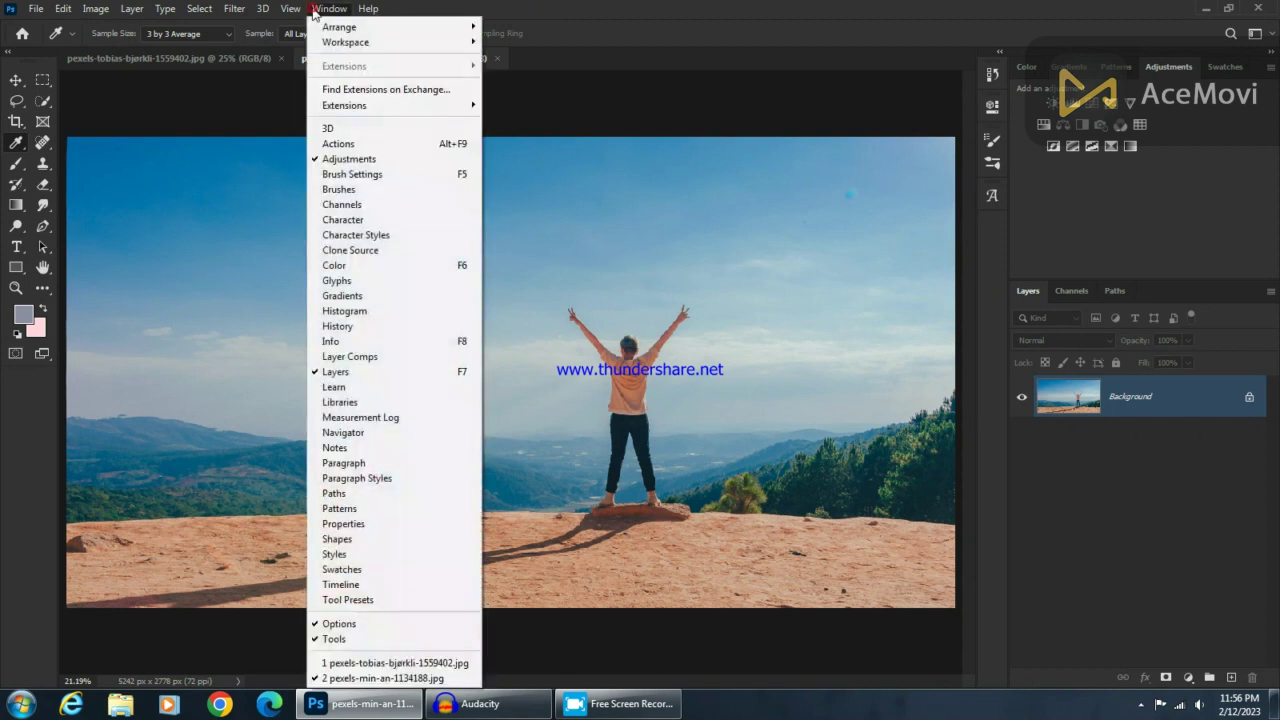
left_click(362, 569)
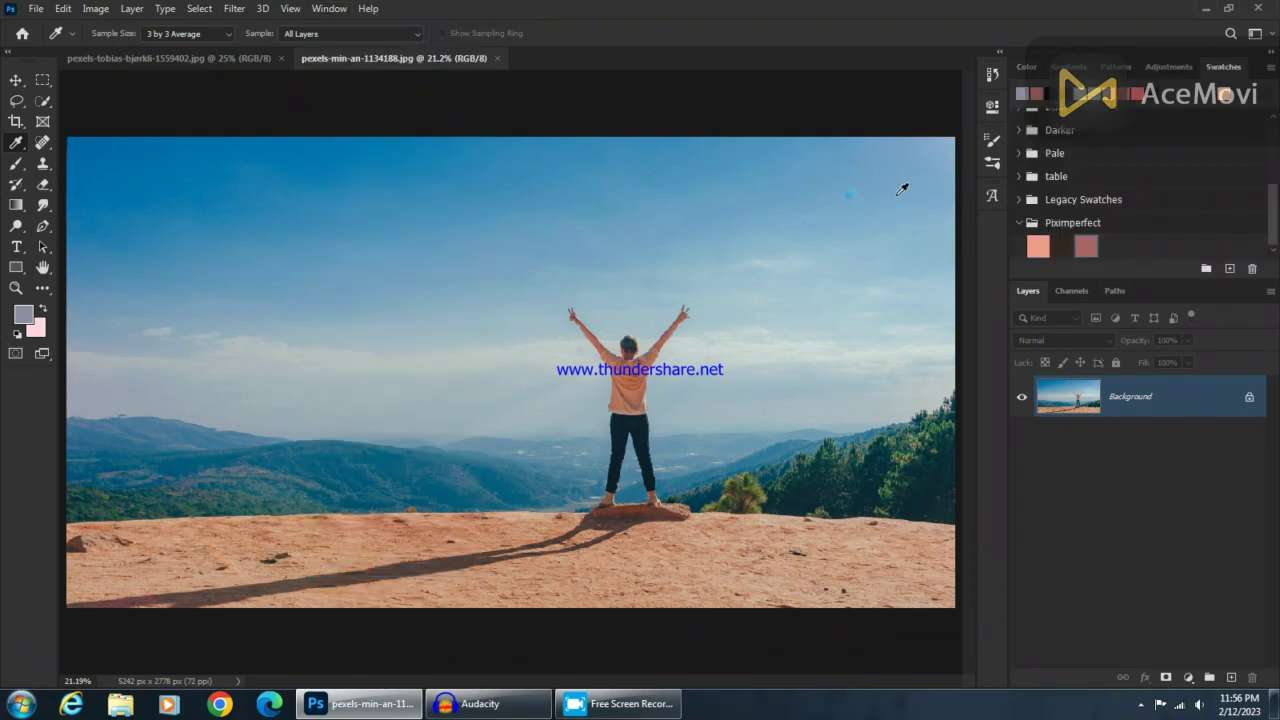
Delete the old Piximperfect swatch group and open the Swatches panel options
left_click(1019, 222)
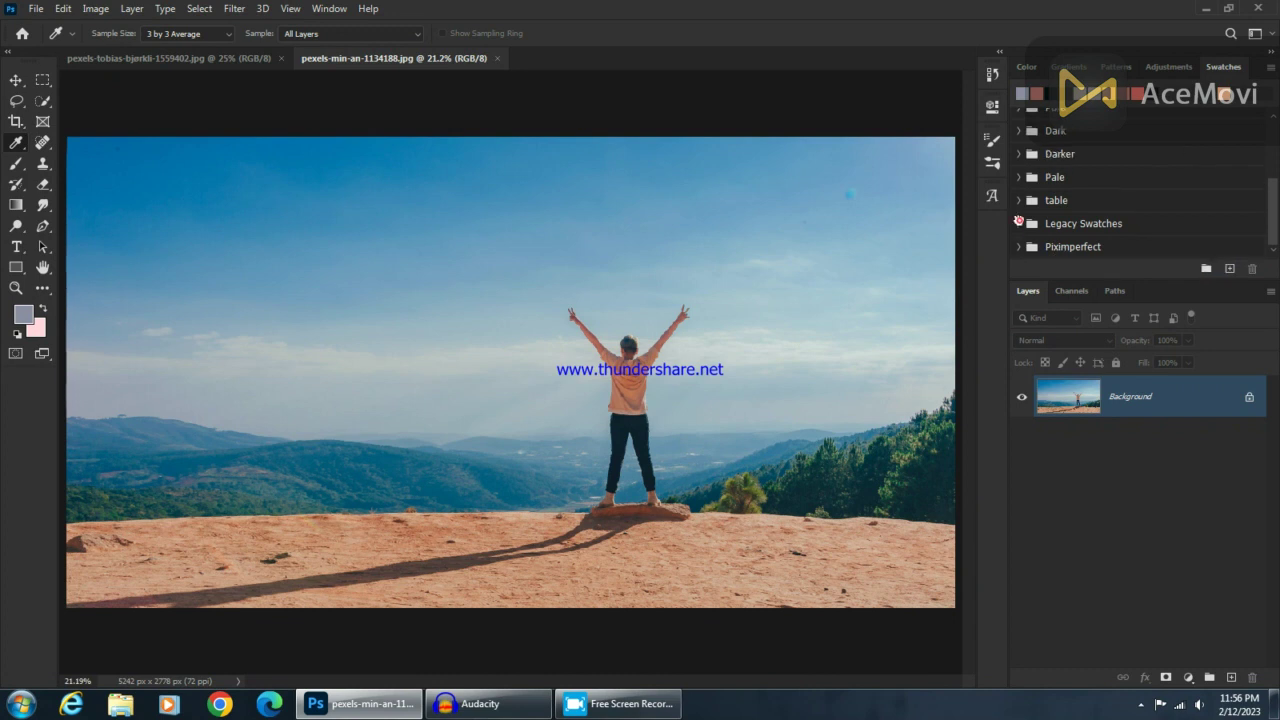
right_click(1065, 246)
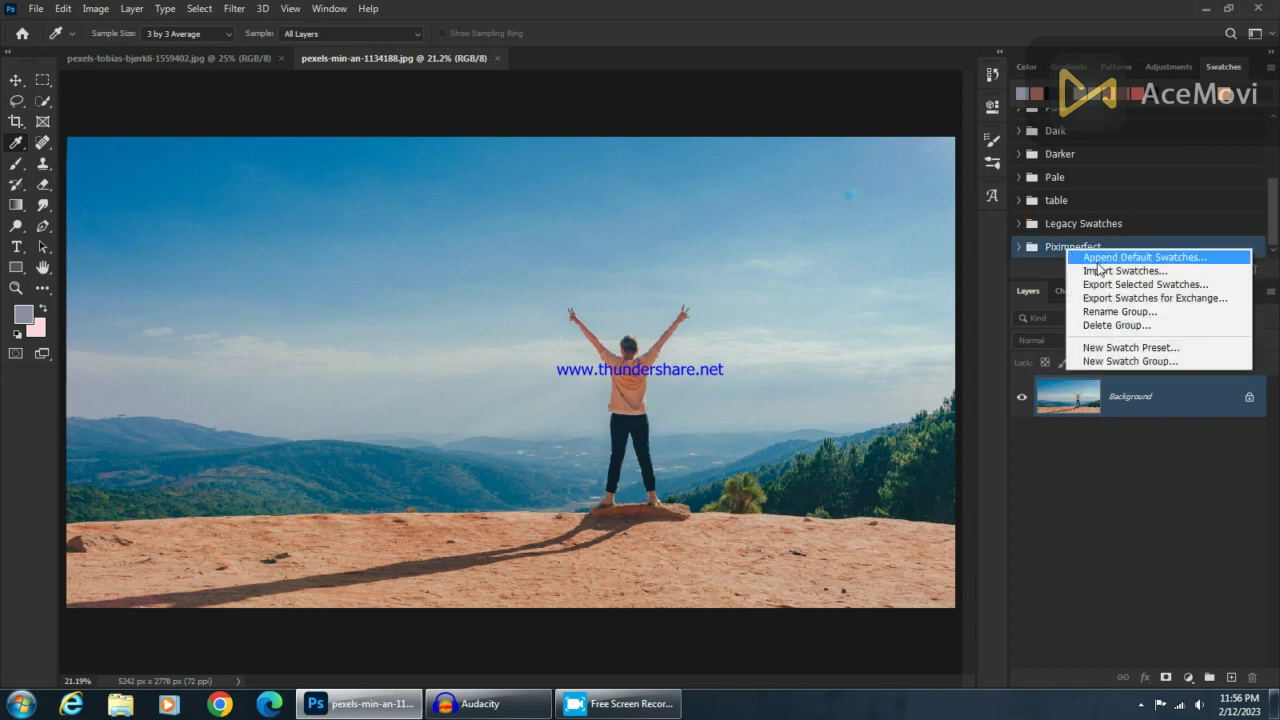
left_click(1113, 326)
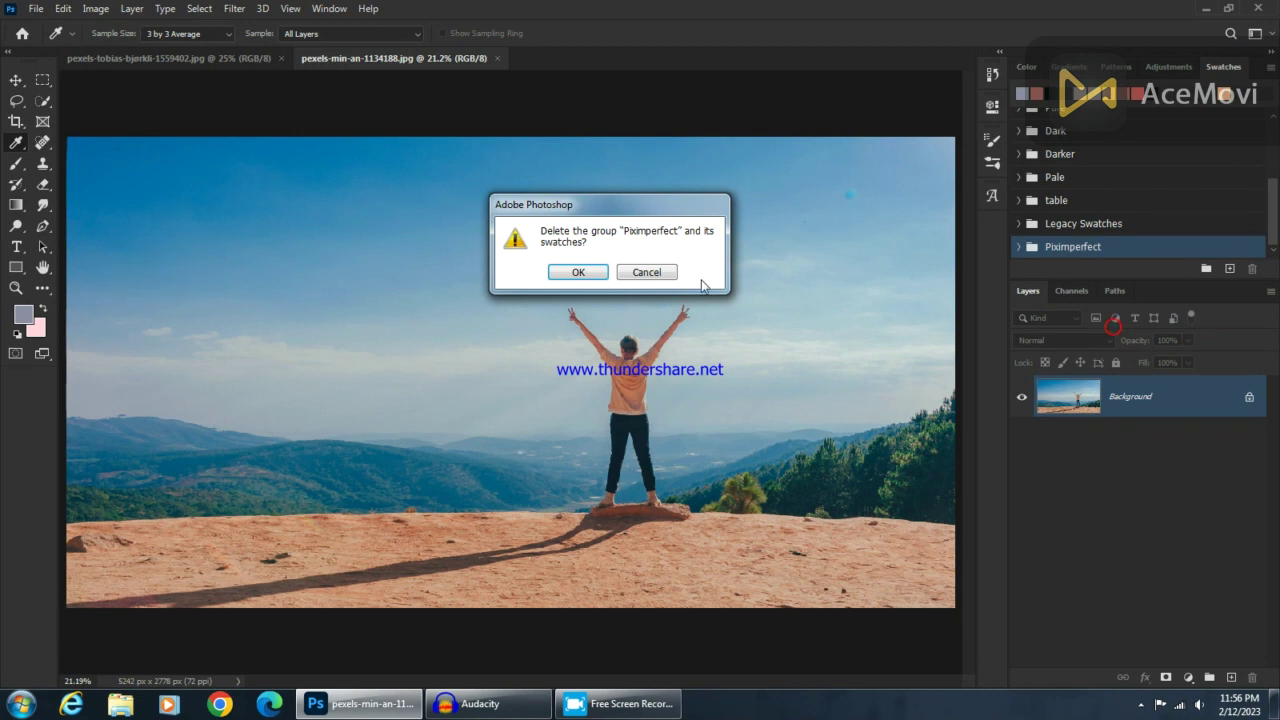
left_click(606, 271)
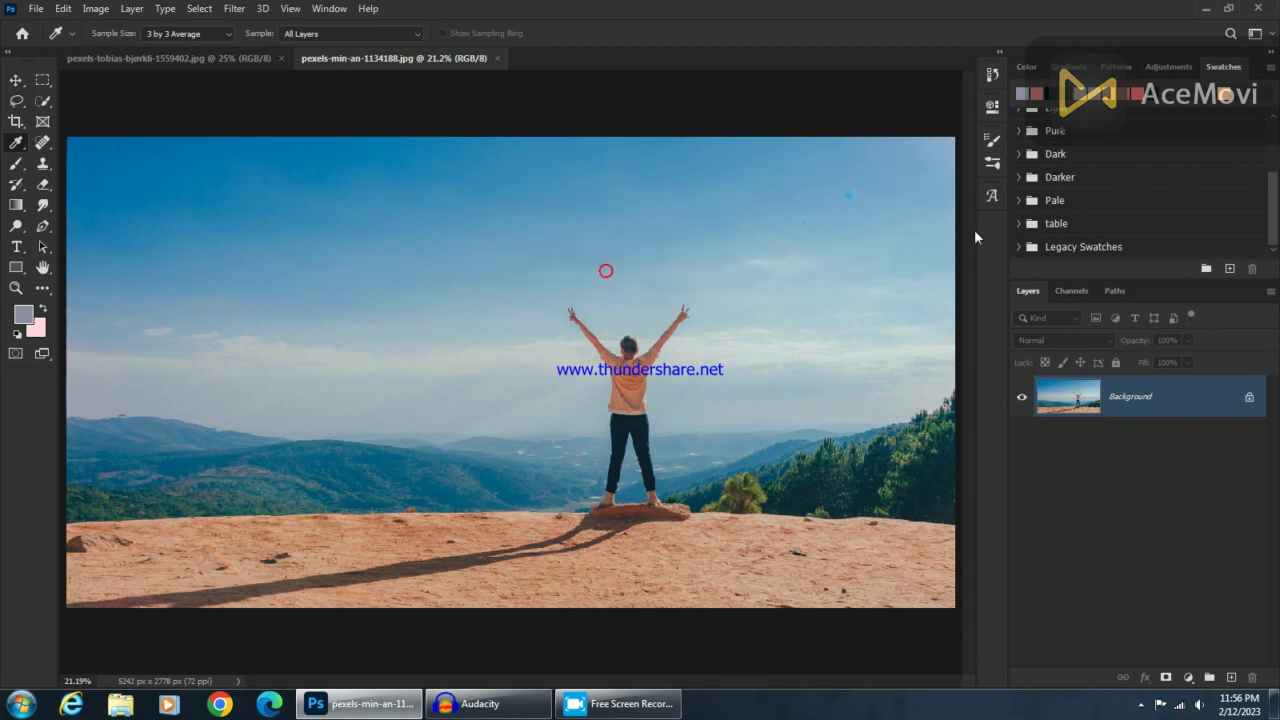
left_click(1269, 68)
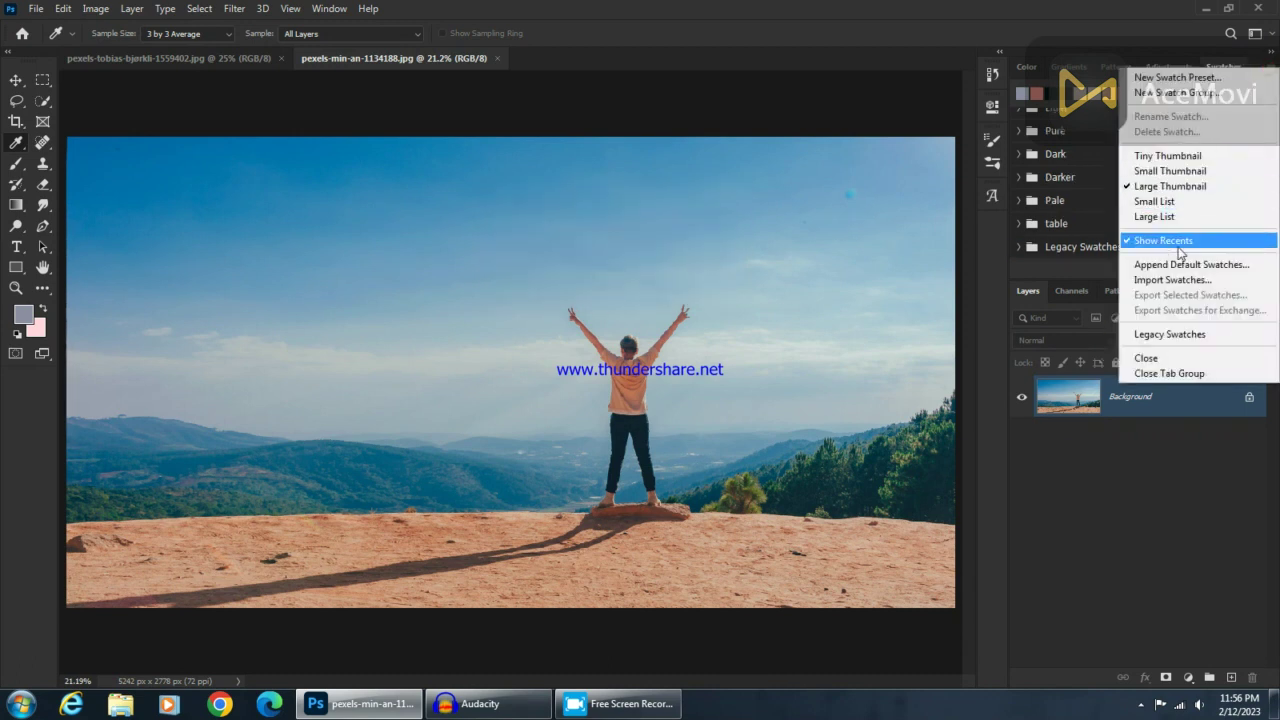
Import Piximperfect as a Color Table (*.ACT) into Swatches and expand its three-colour group
left_click(1197, 283)
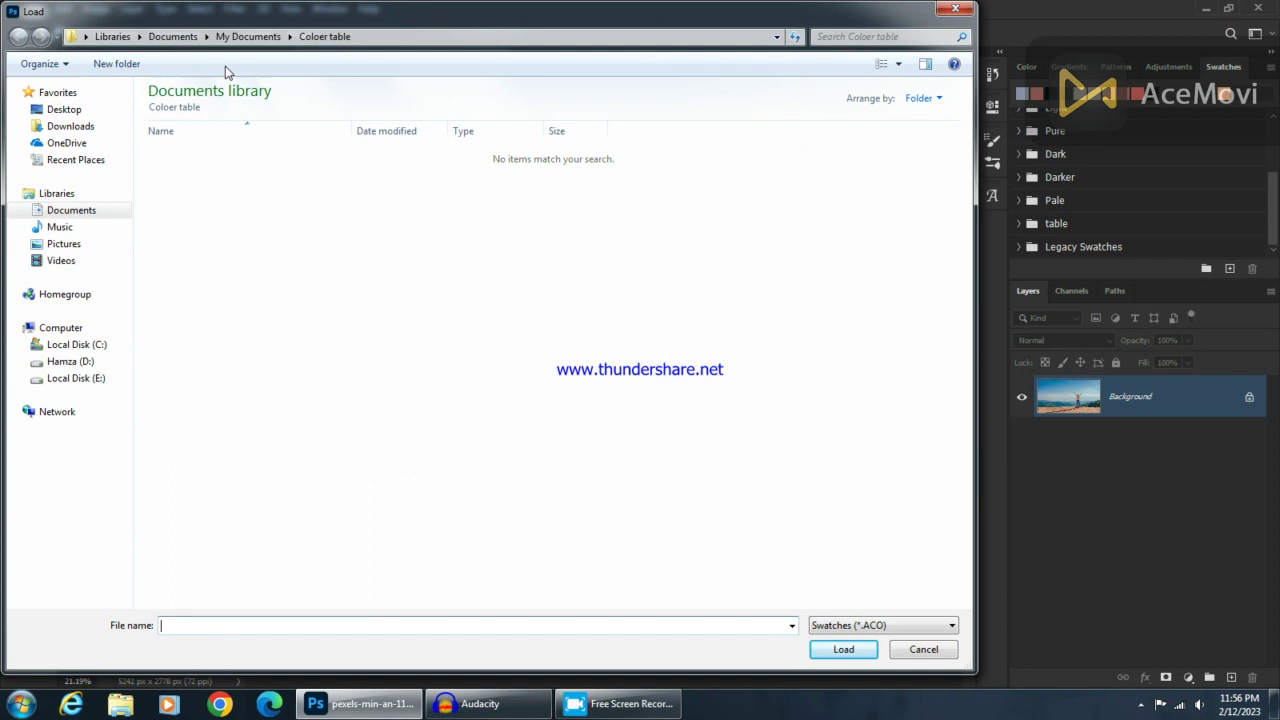
left_click(845, 630)
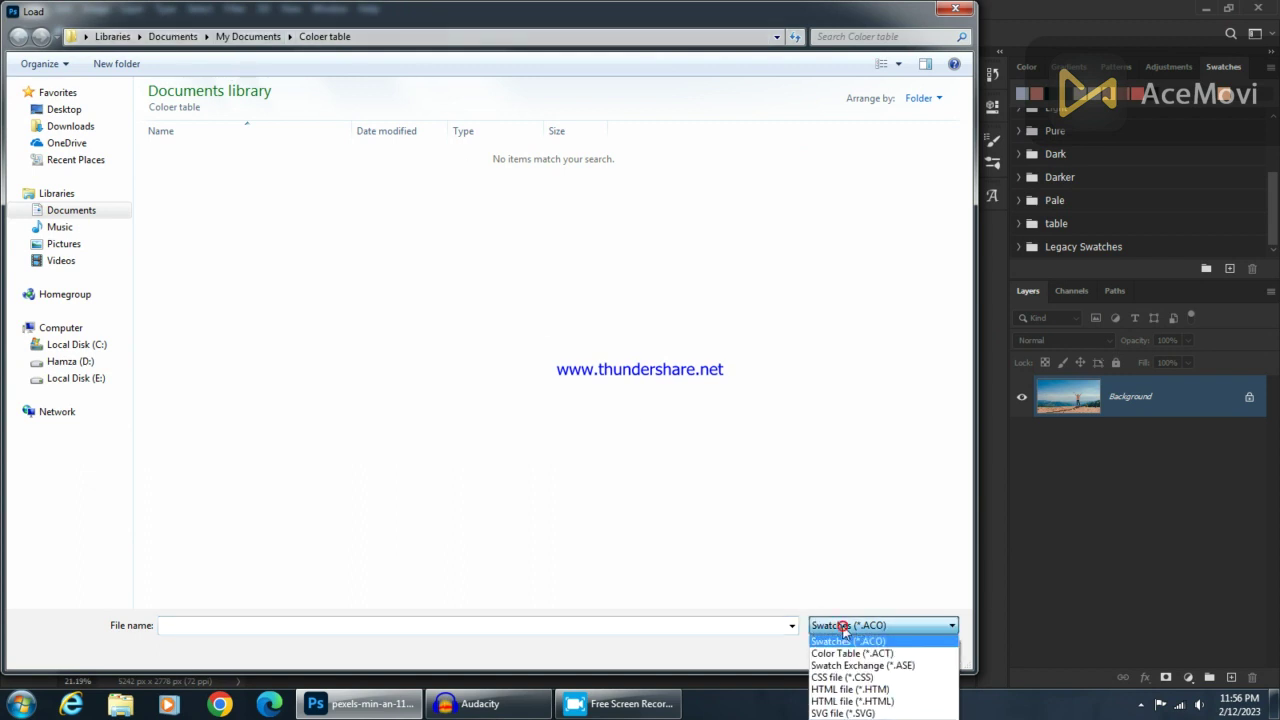
left_click(892, 658)
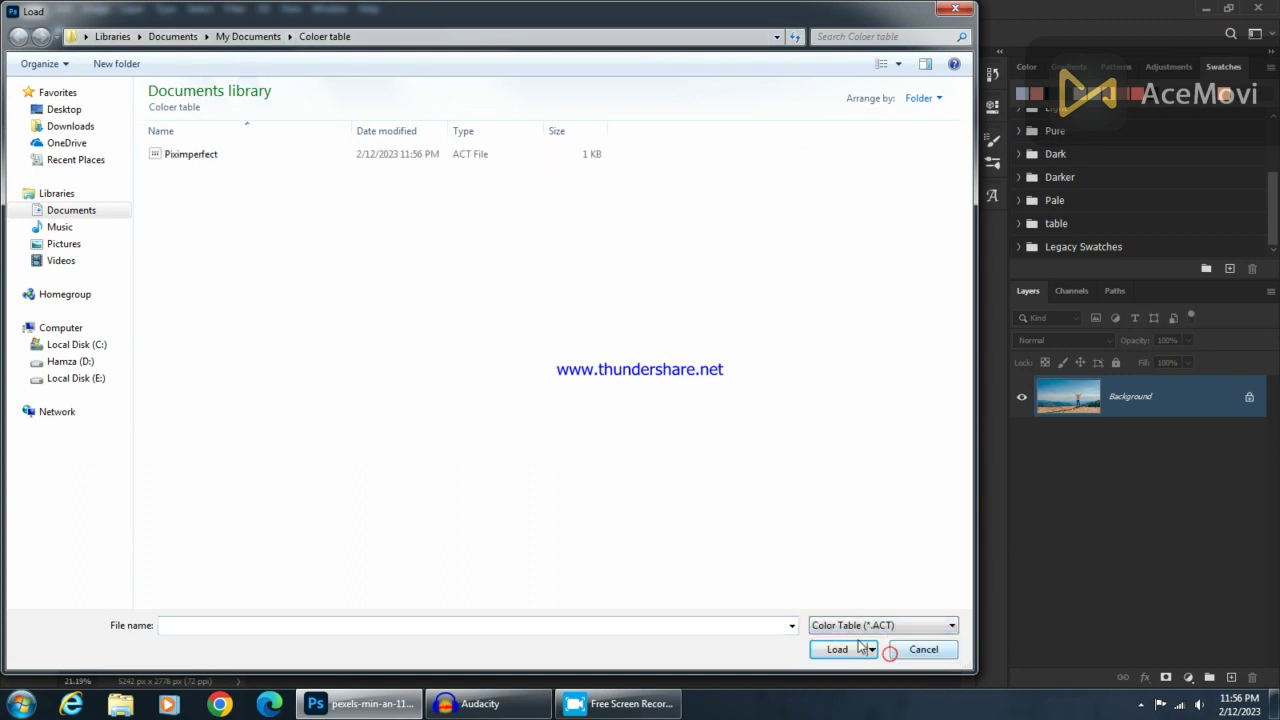
left_click(360, 157)
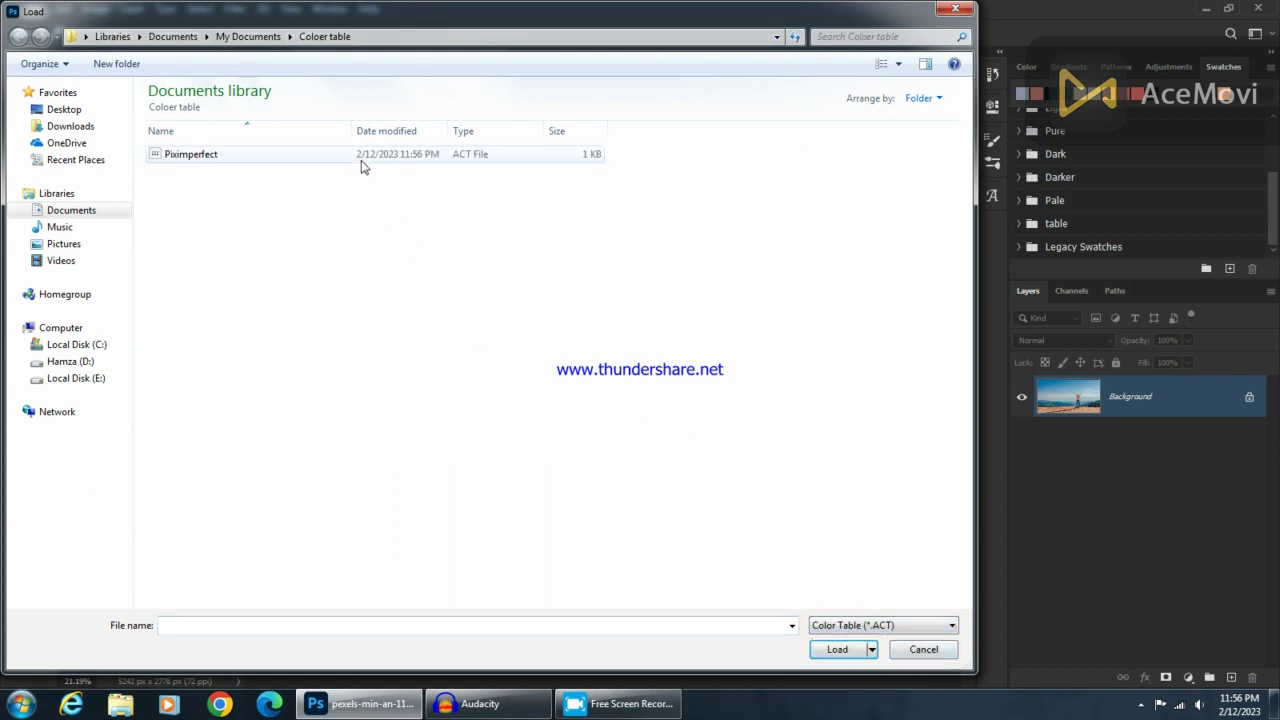
left_click(845, 650)
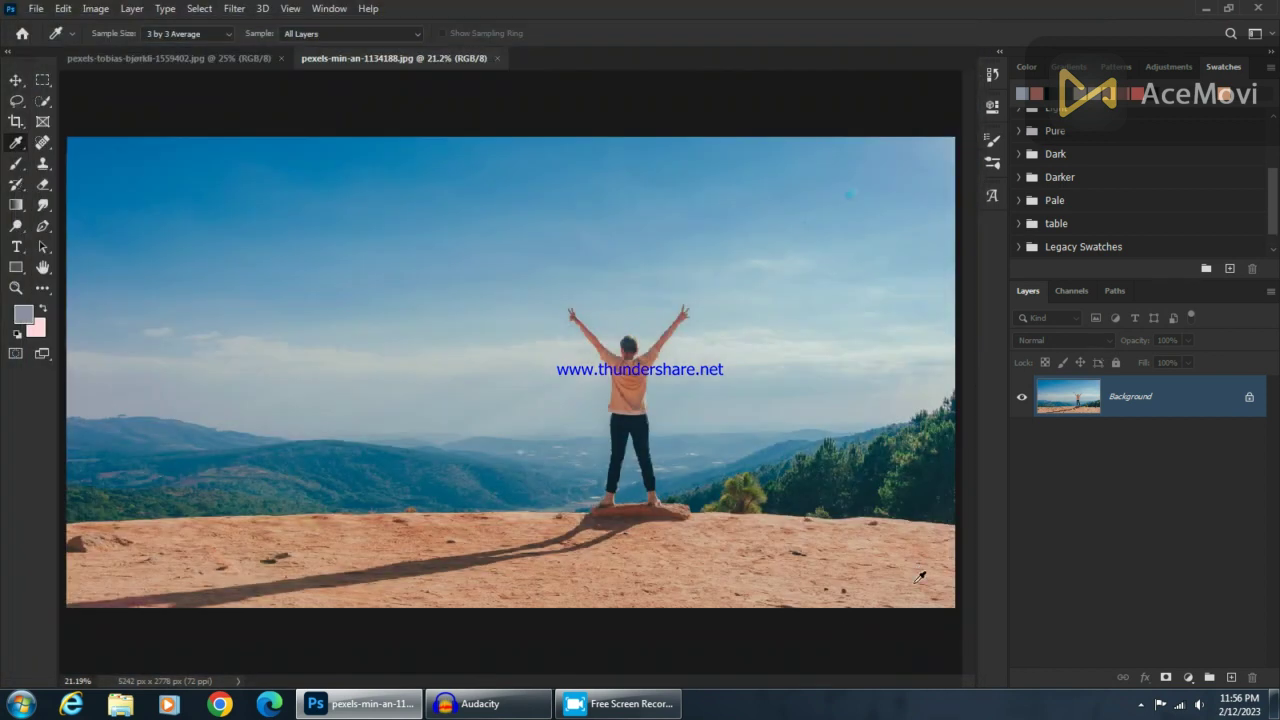
scroll(1083, 240, "down", 1)
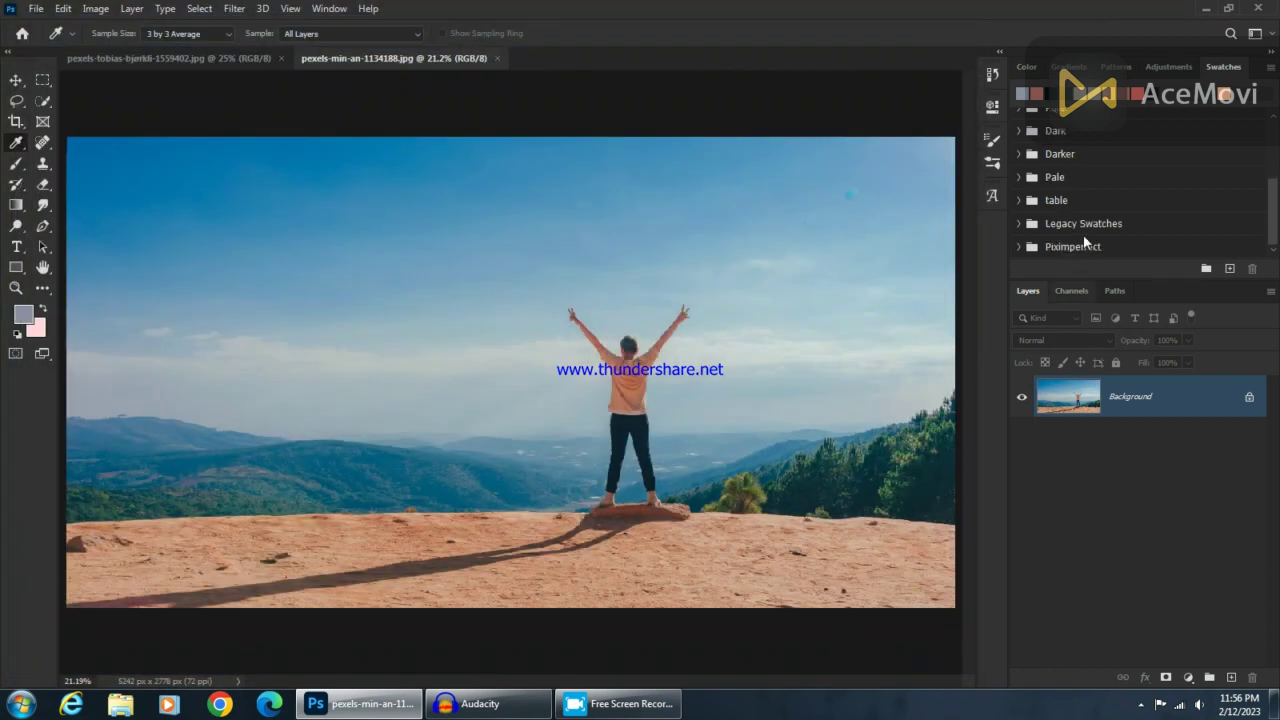
left_click(1019, 247)
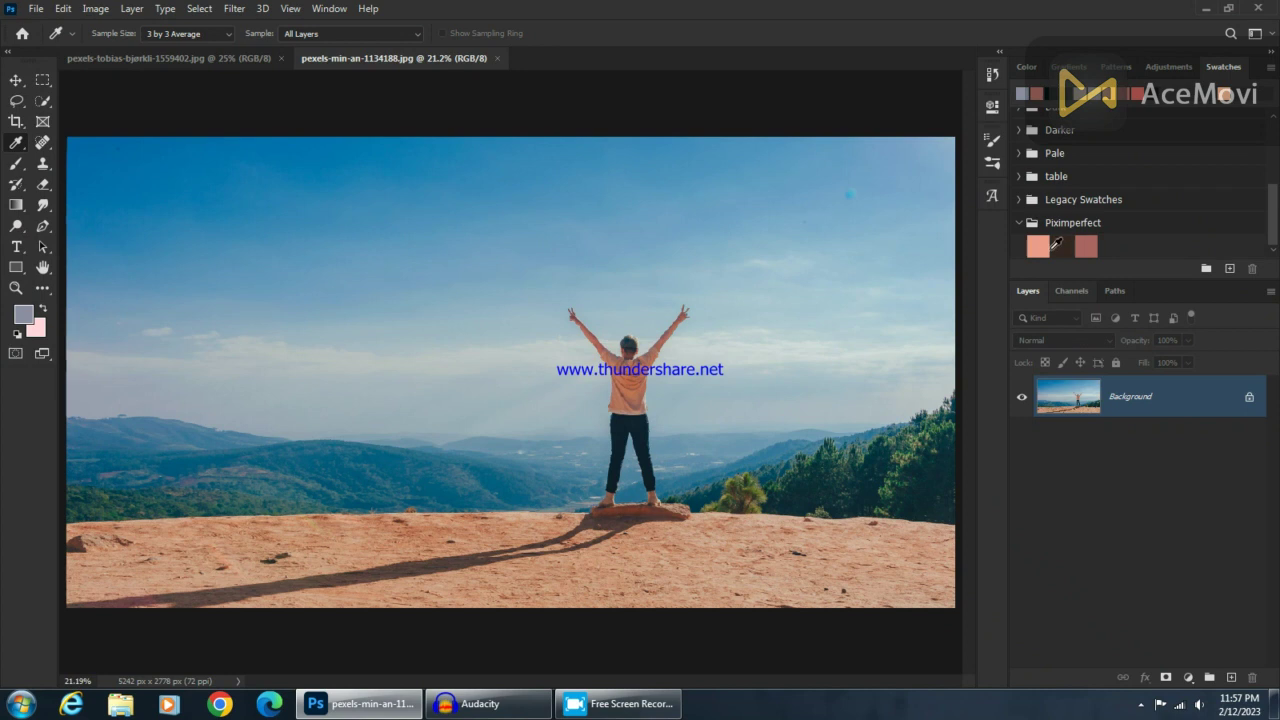
Add a Gradient Map adjustment layer and open its Gradient Editor
left_click(1188, 677)
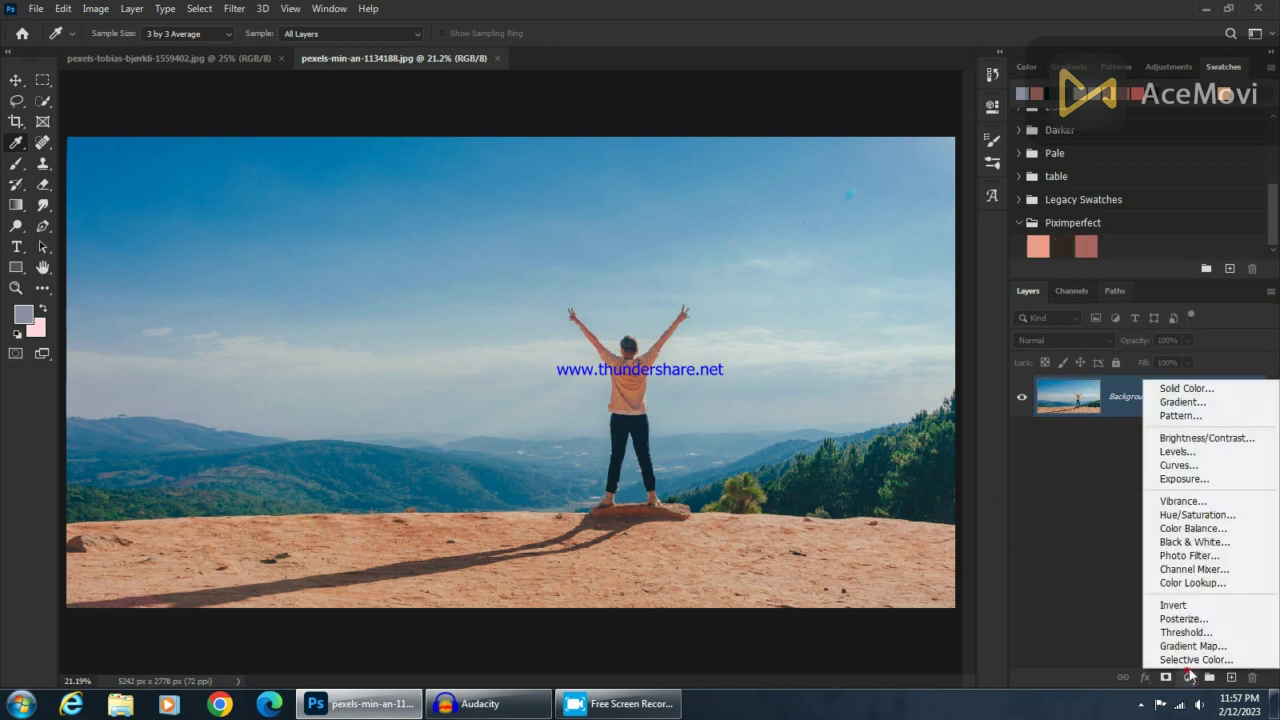
left_click(1190, 646)
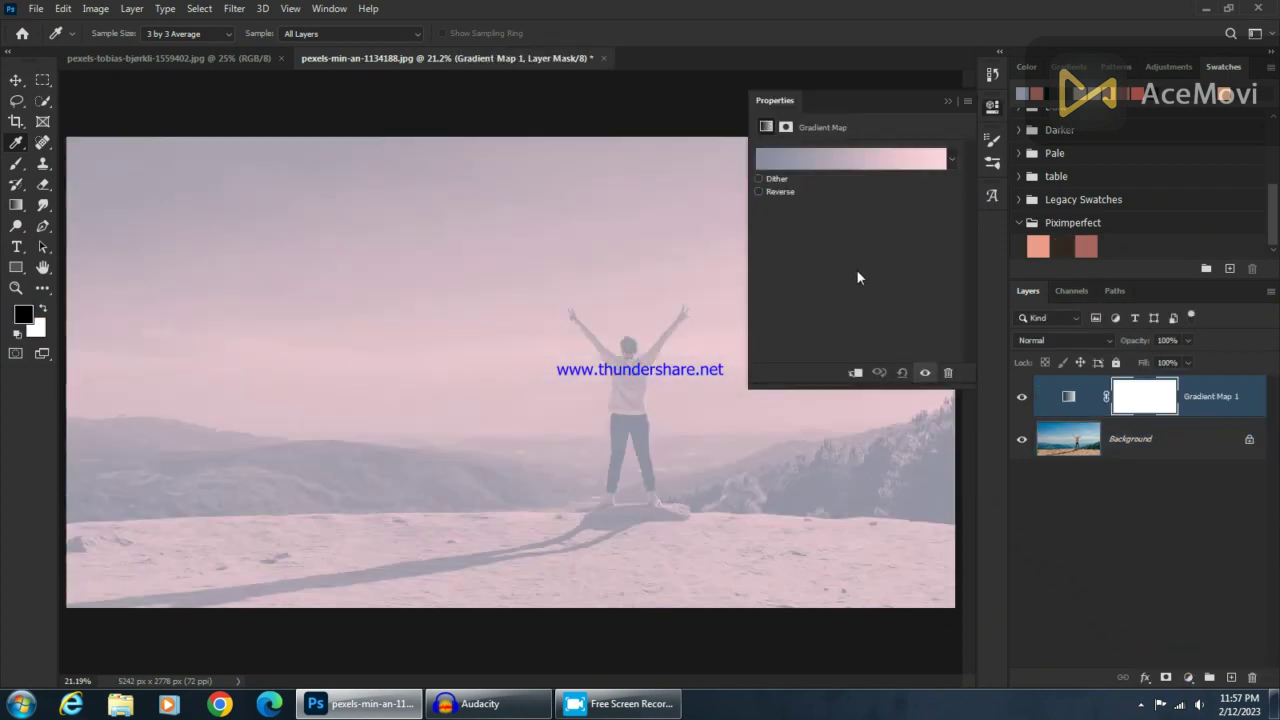
left_click(836, 163)
left_click_drag(836, 161, 828, 80)
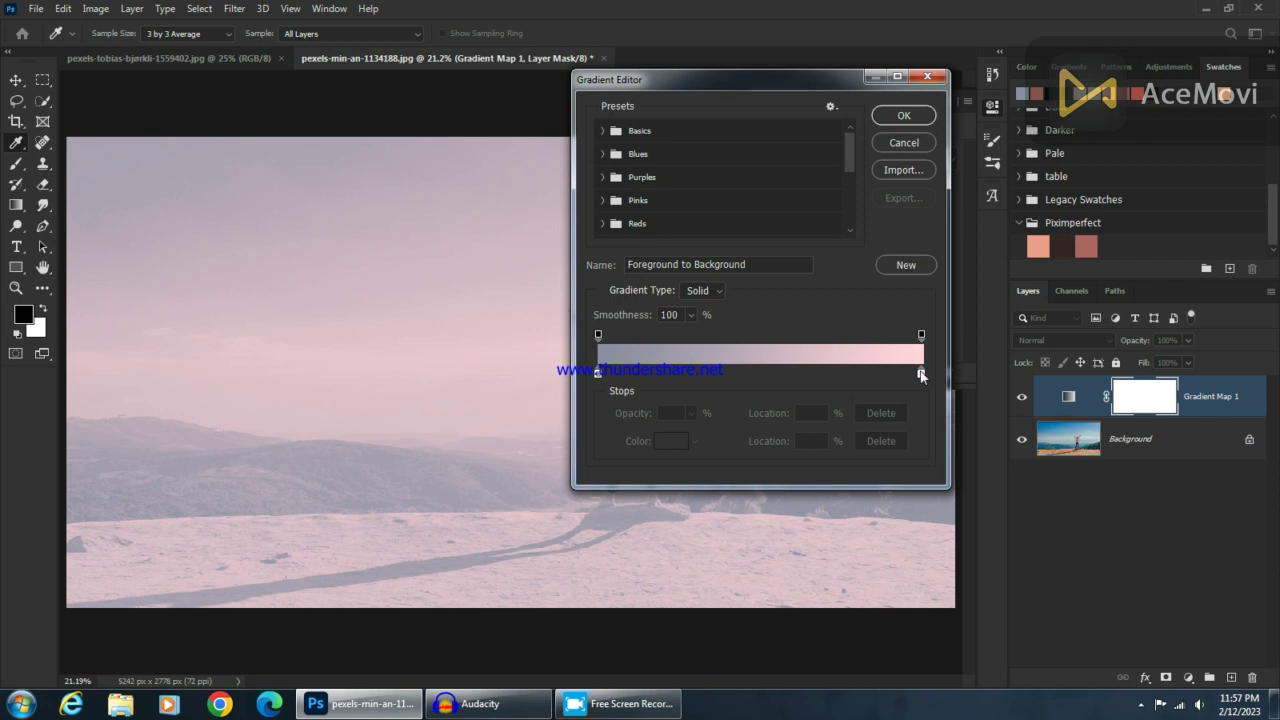
double_click(921, 373)
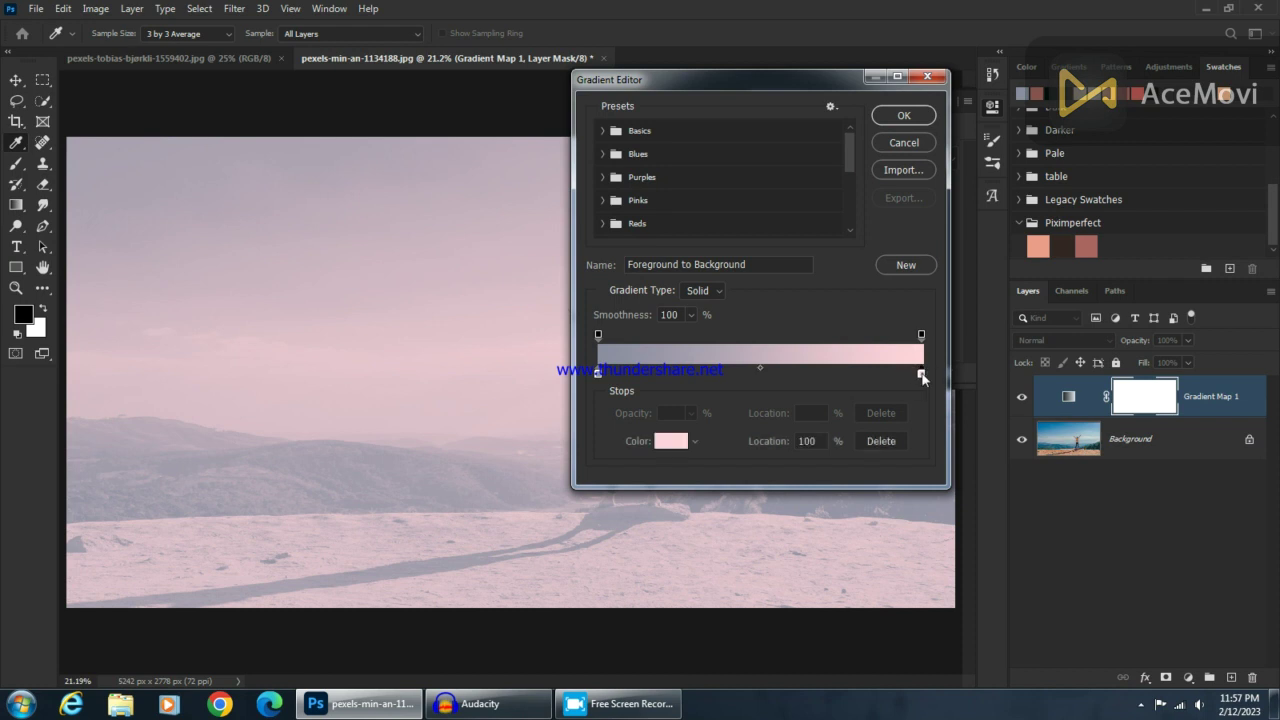
left_click_drag(845, 212, 801, 176)
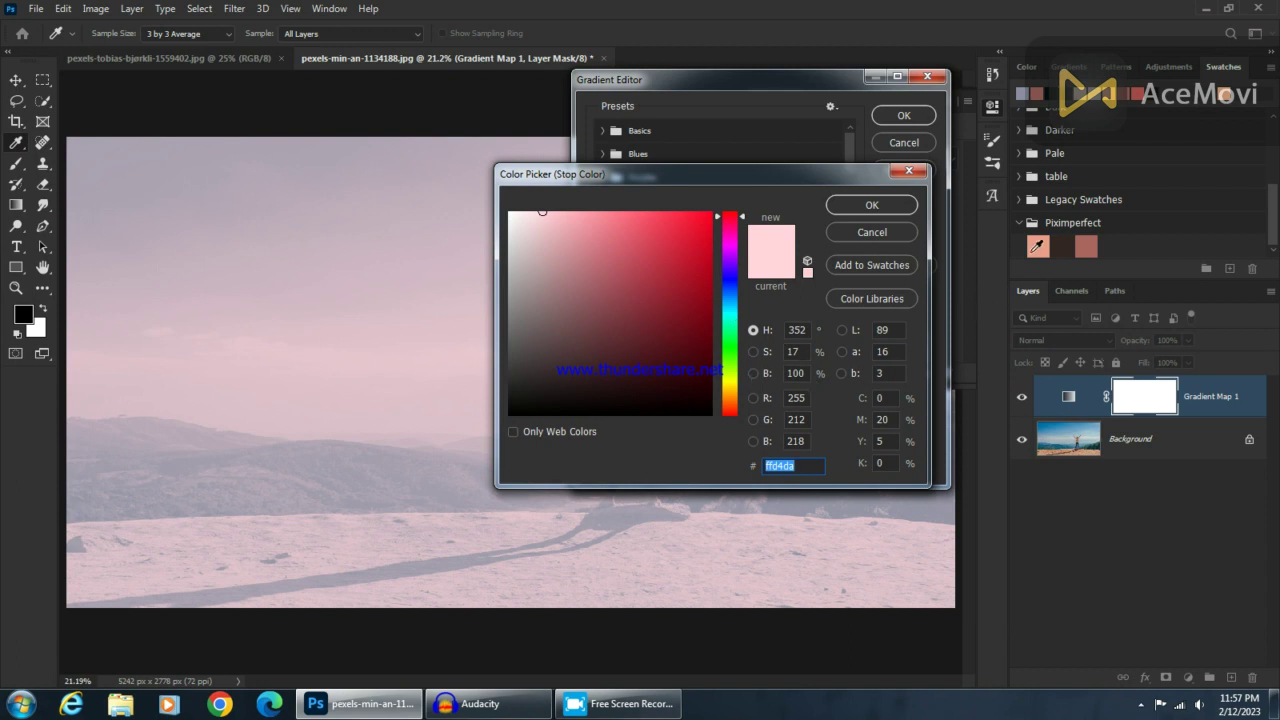
left_click(872, 231)
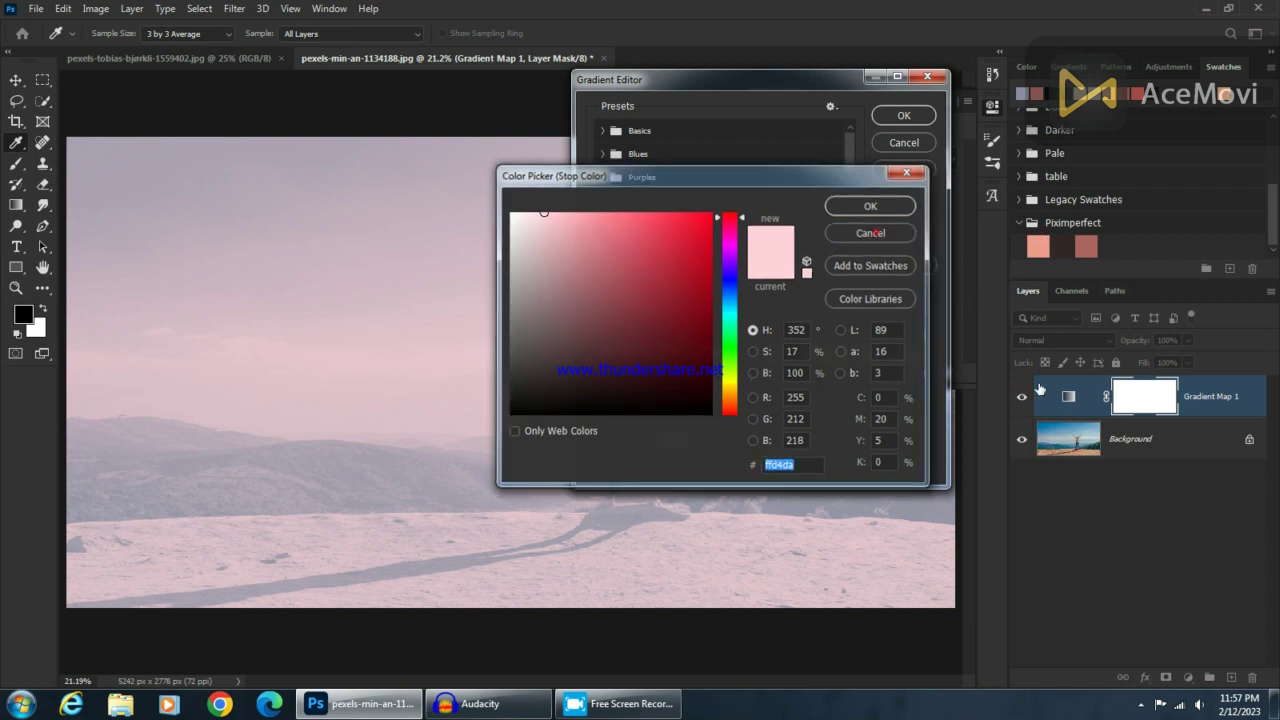
left_click(1068, 397)
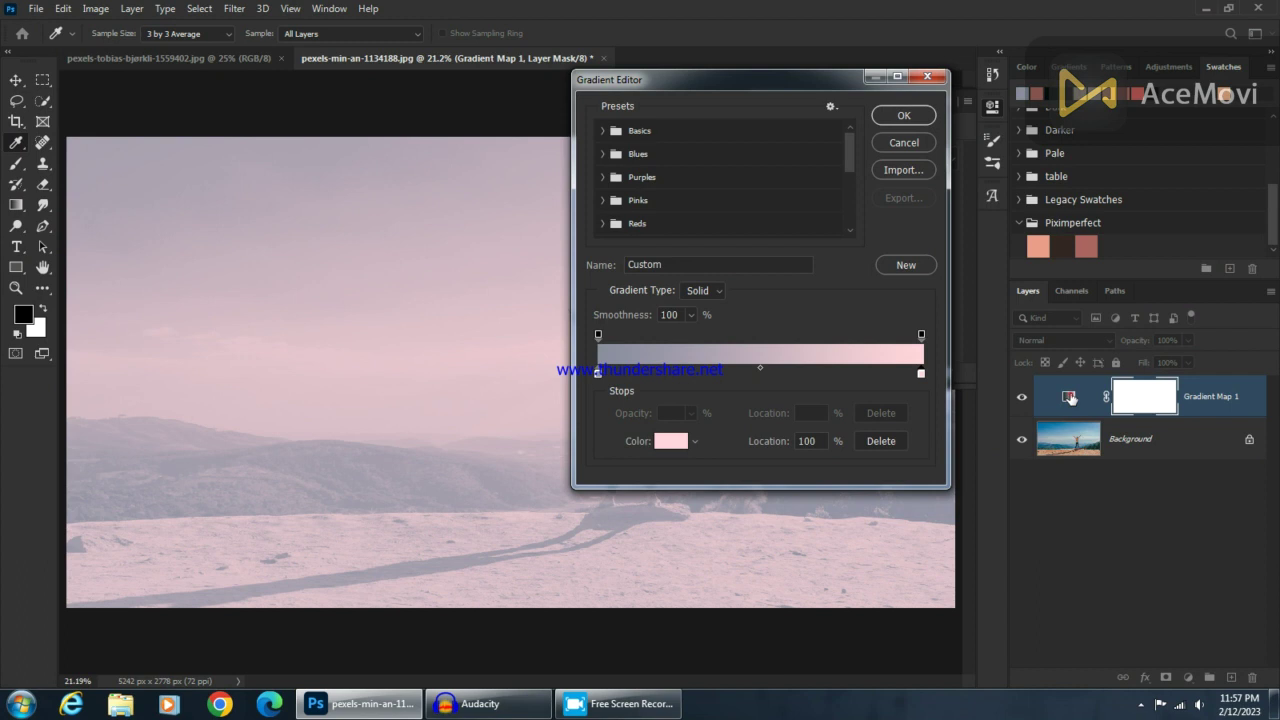
left_click(907, 143)
left_click(1076, 400)
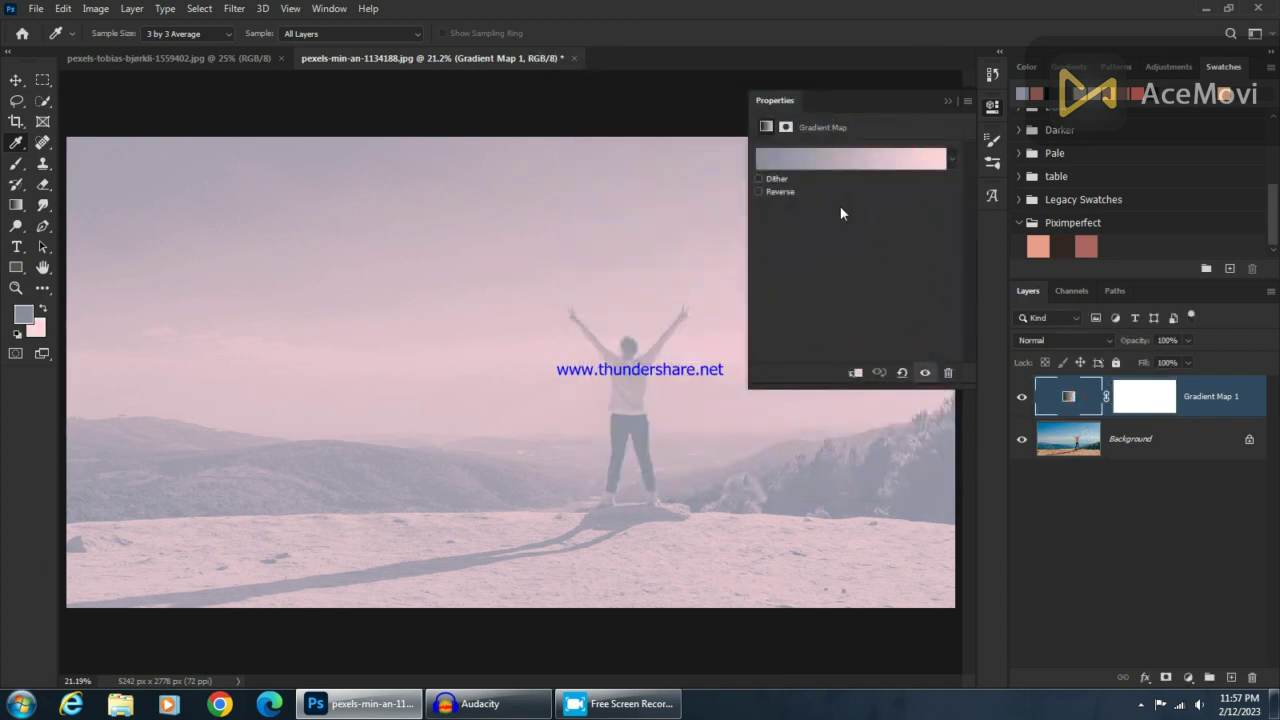
left_click(838, 169)
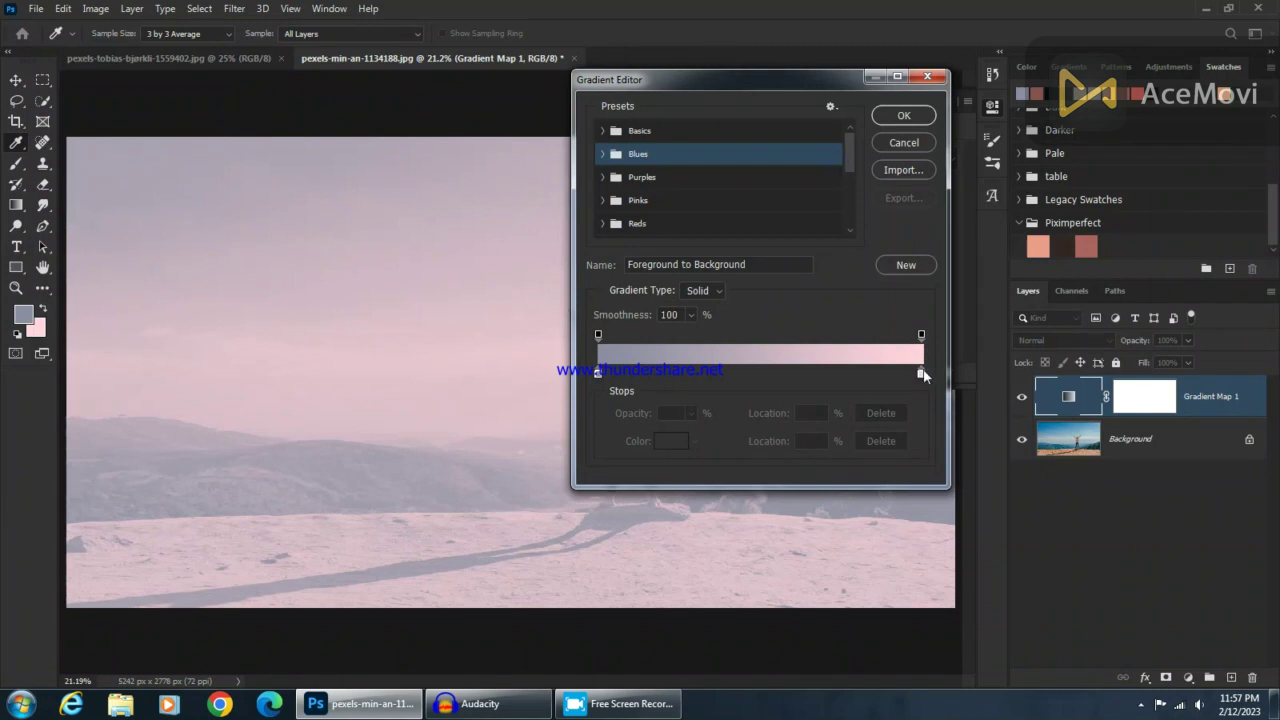
Set the right gradient stop to the salmon Piximperfect swatch ea9d88 at location 92
left_click(921, 373)
double_click(921, 373)
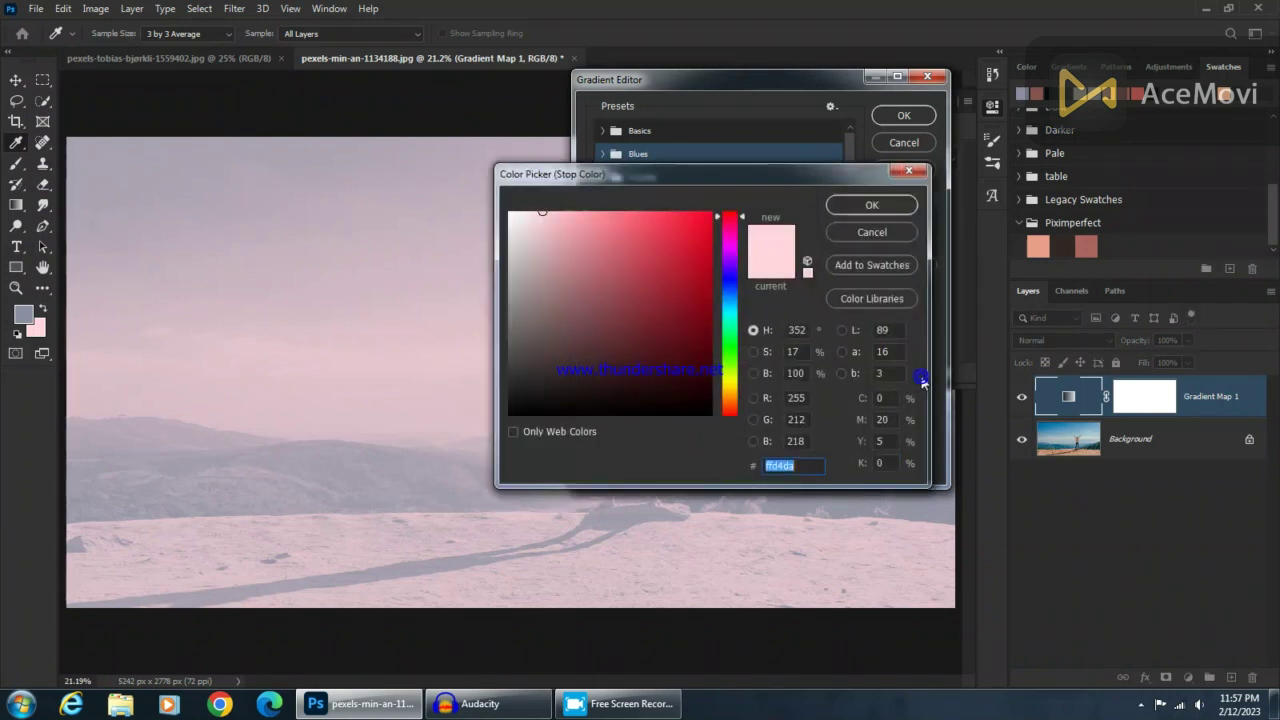
left_click_drag(763, 177, 757, 151)
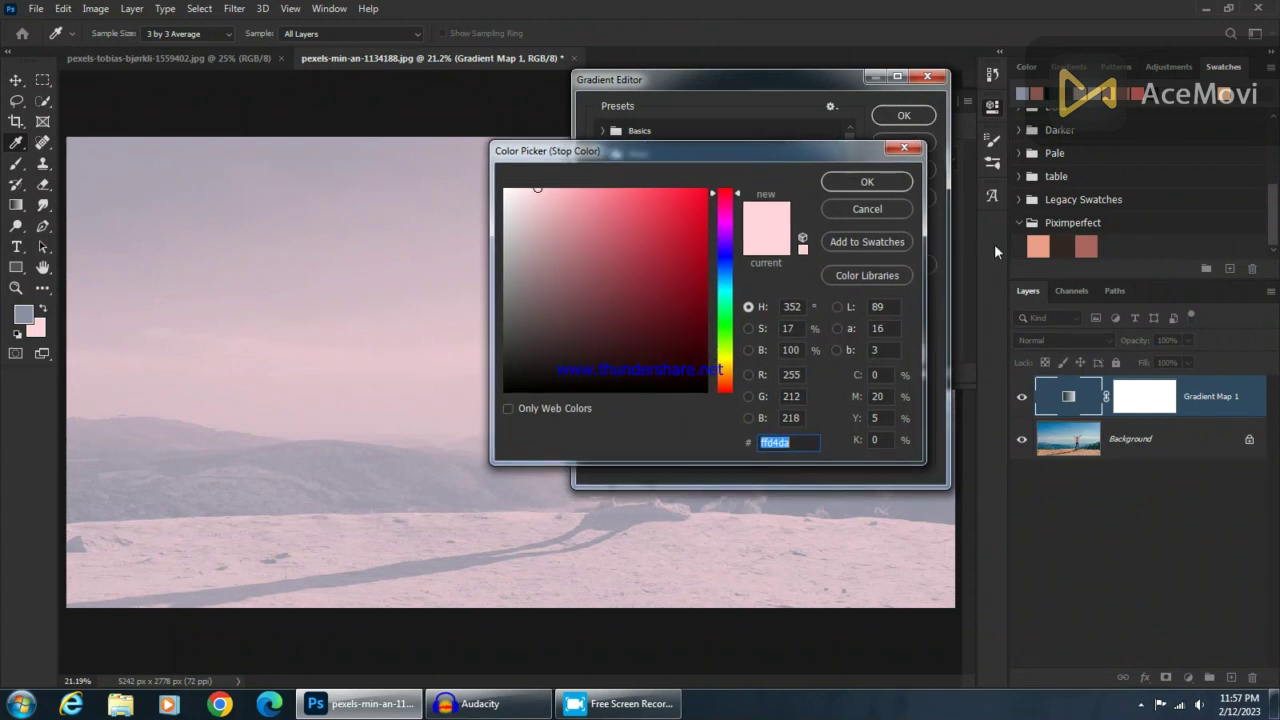
left_click(1040, 244)
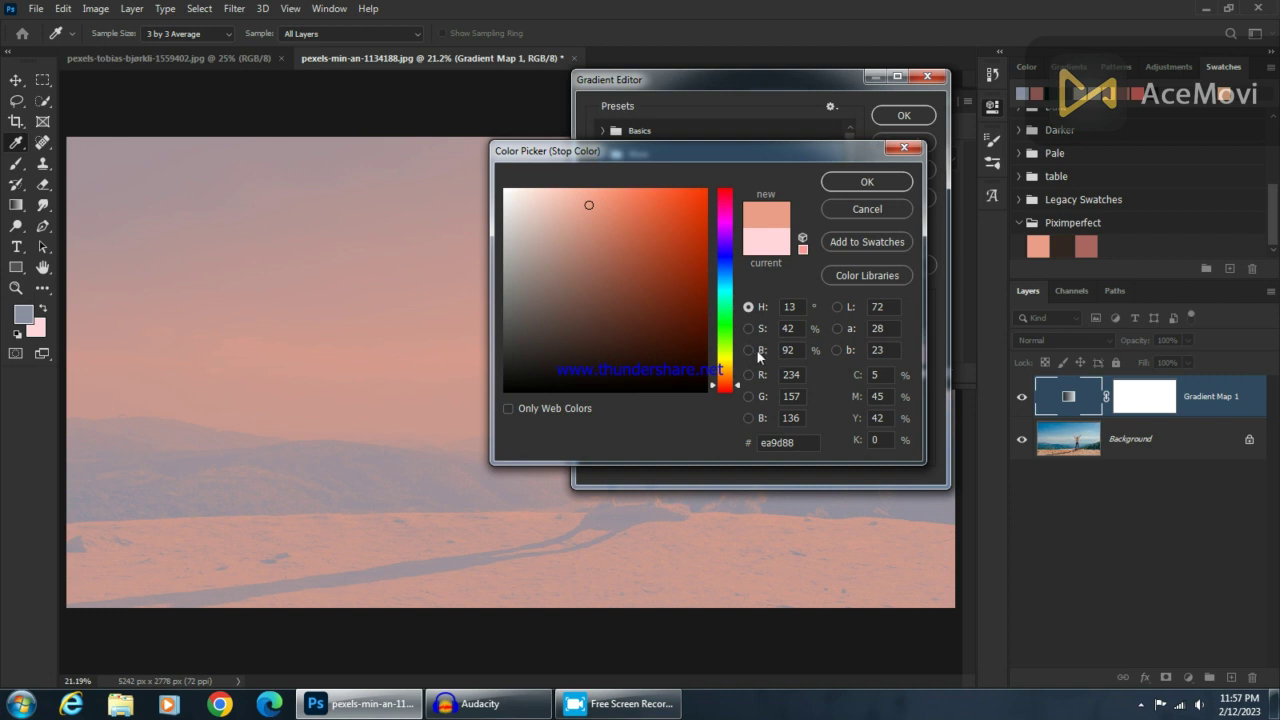
double_click(789, 351)
left_click(868, 182)
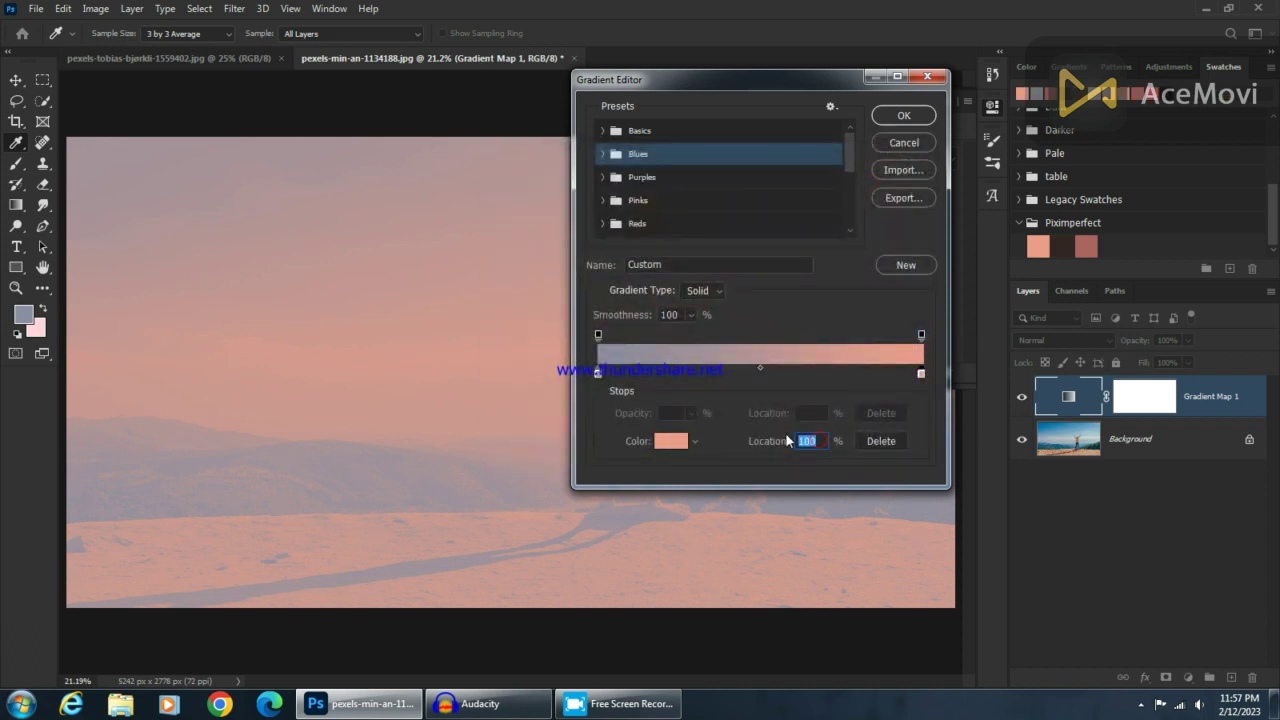
type("92")
left_click(598, 373)
left_click(669, 443)
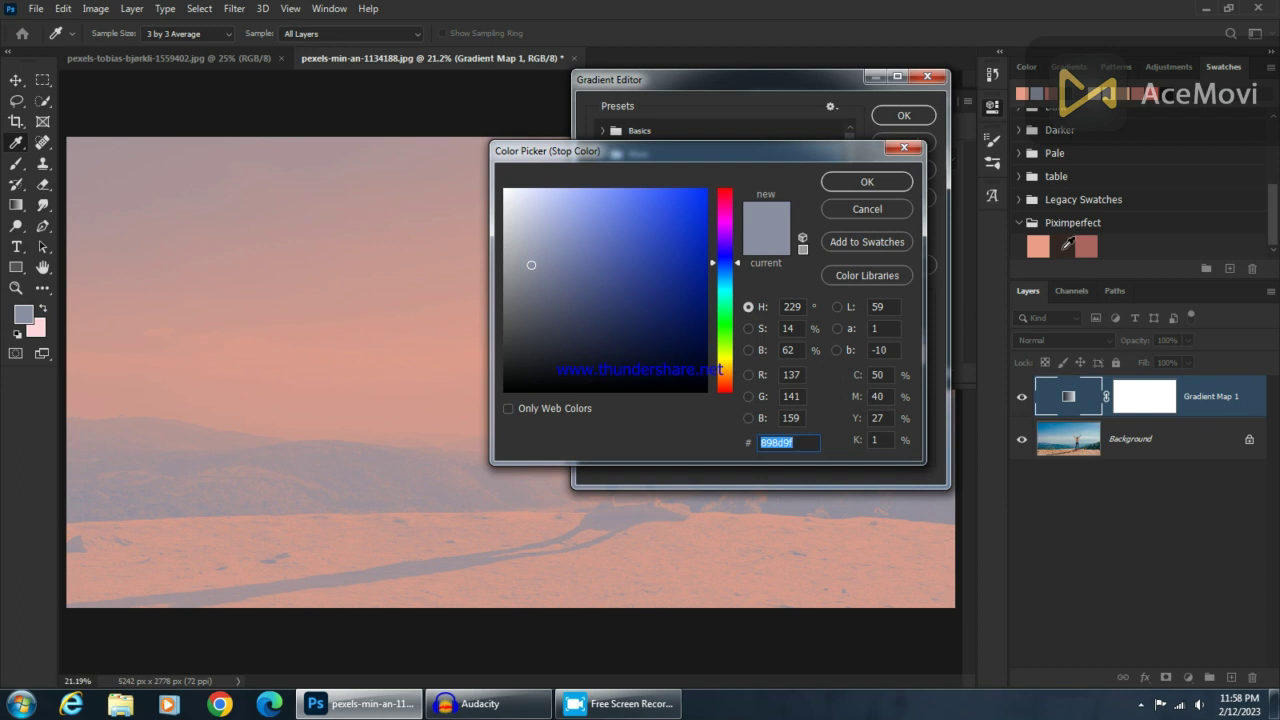
Set the left gradient stop to the dark brown Piximperfect swatch with value 20
left_click(1064, 247)
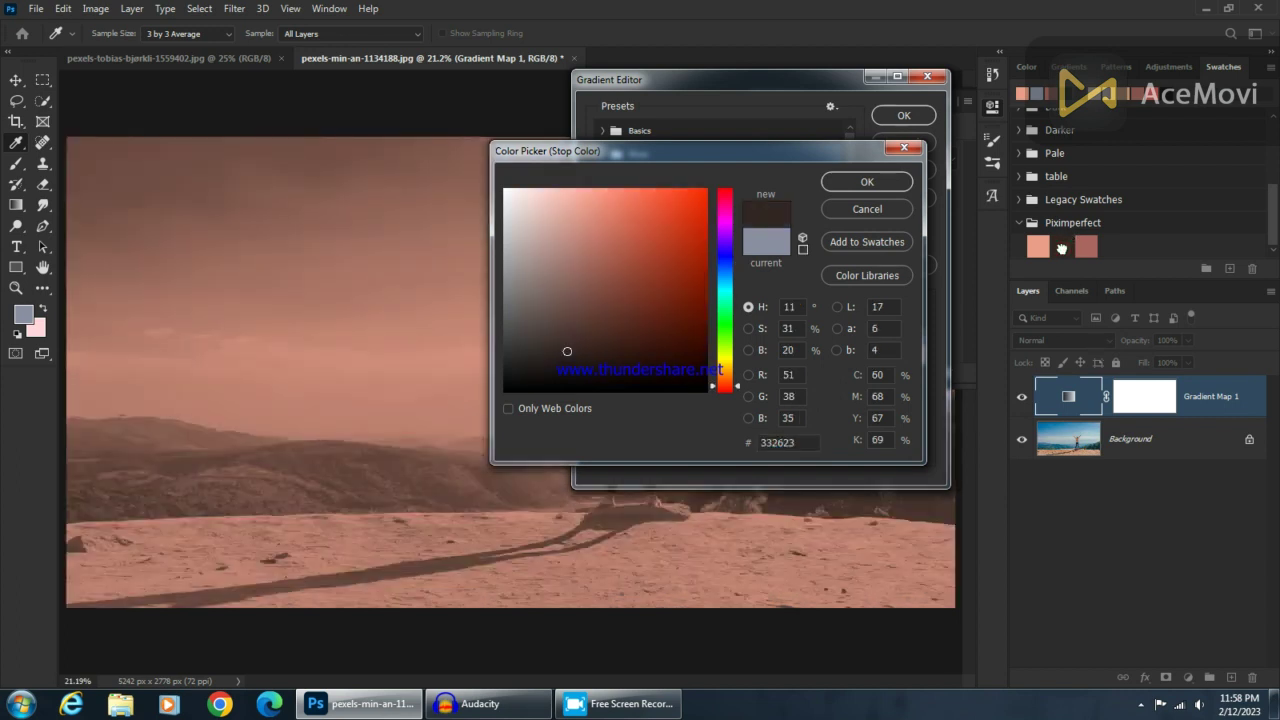
double_click(785, 350)
left_click(866, 183)
type("20")
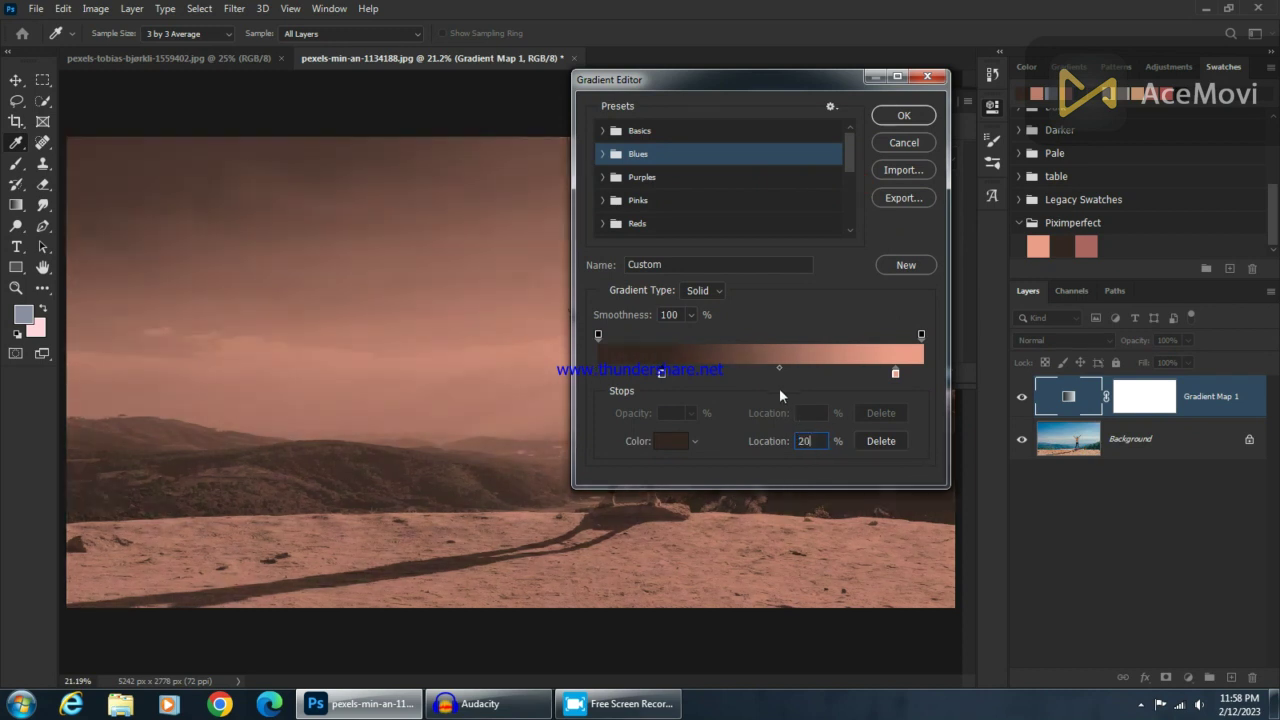
Add a middle stop in the reddish Piximperfect swatch at 60% location and apply the gradient
left_click(769, 373)
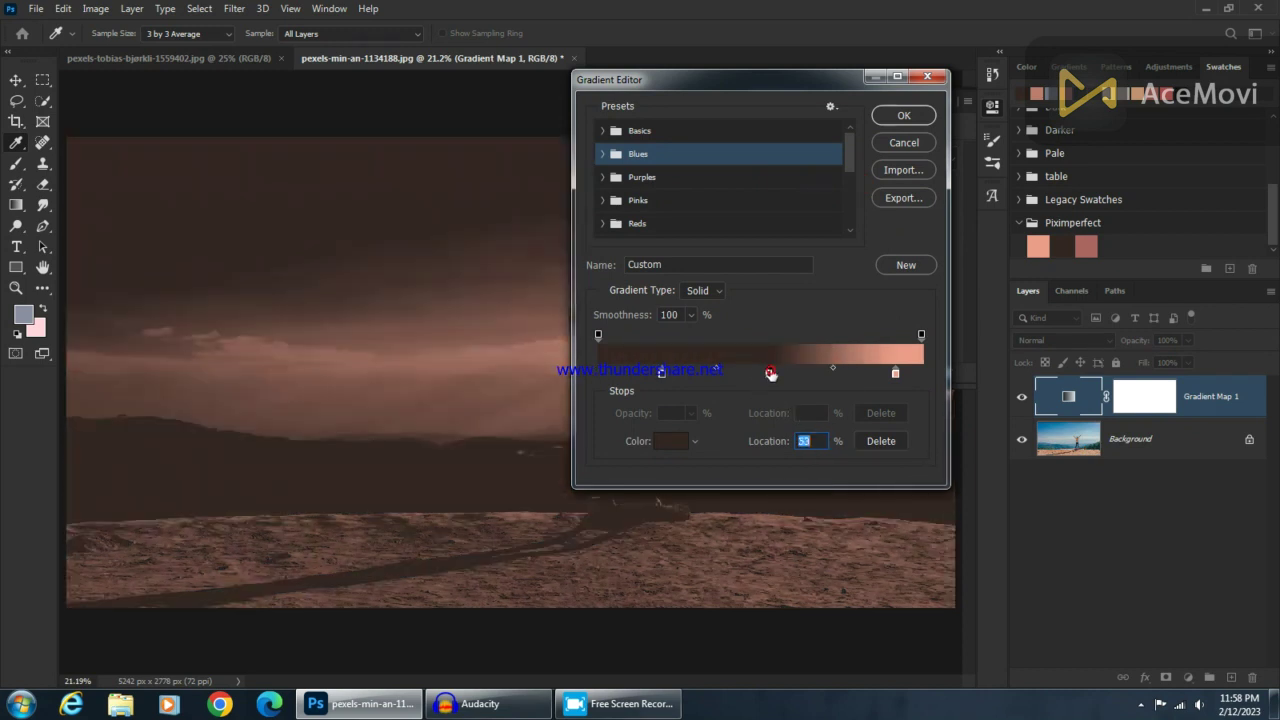
double_click(769, 373)
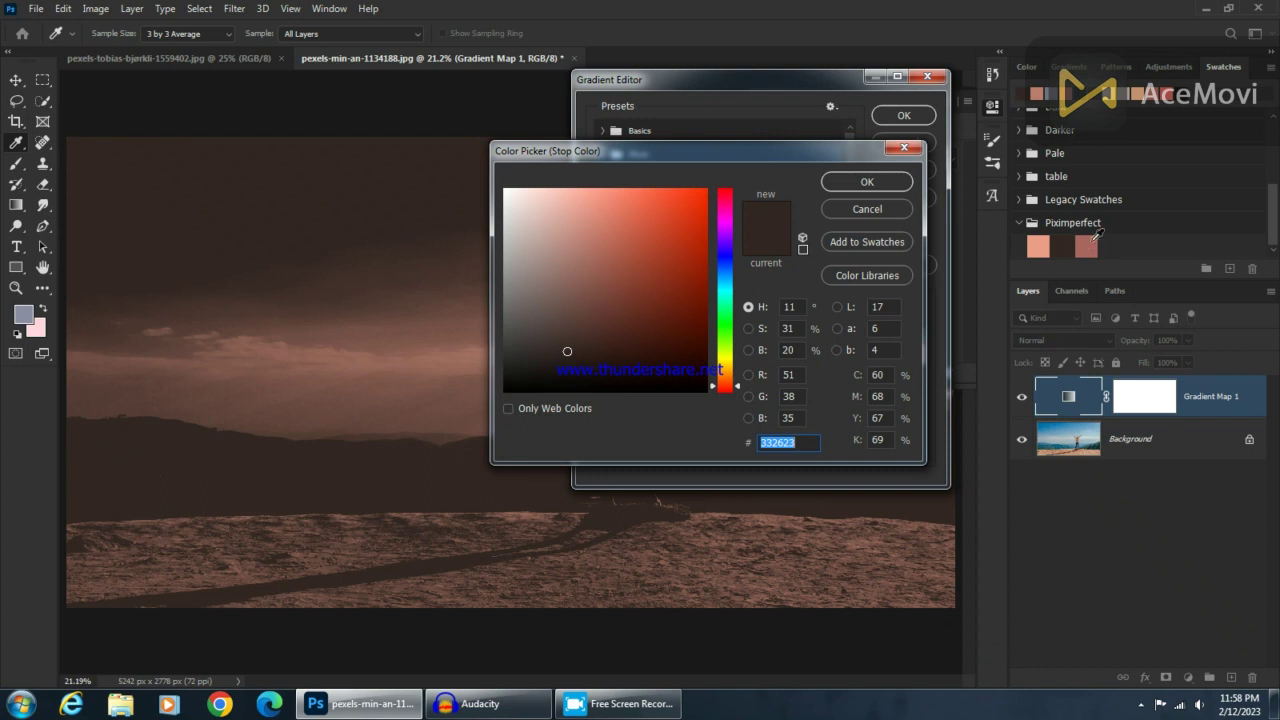
left_click(1090, 246)
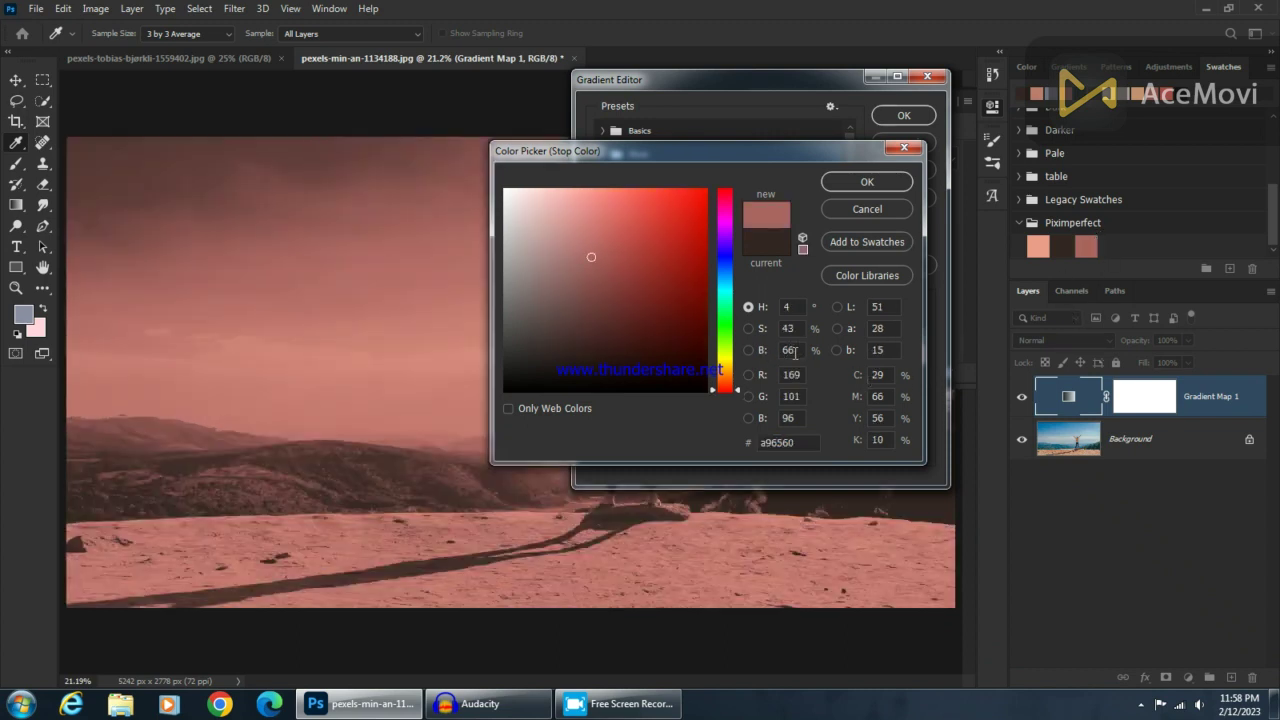
left_click(868, 183)
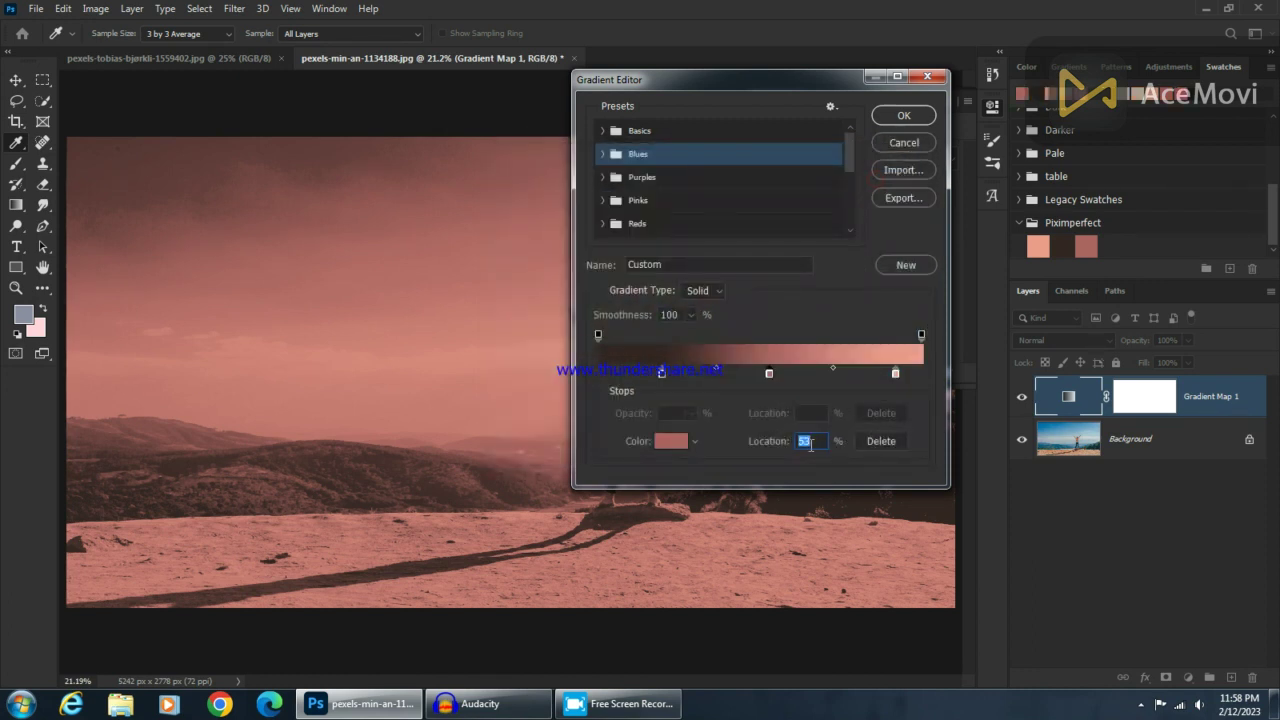
type("60")
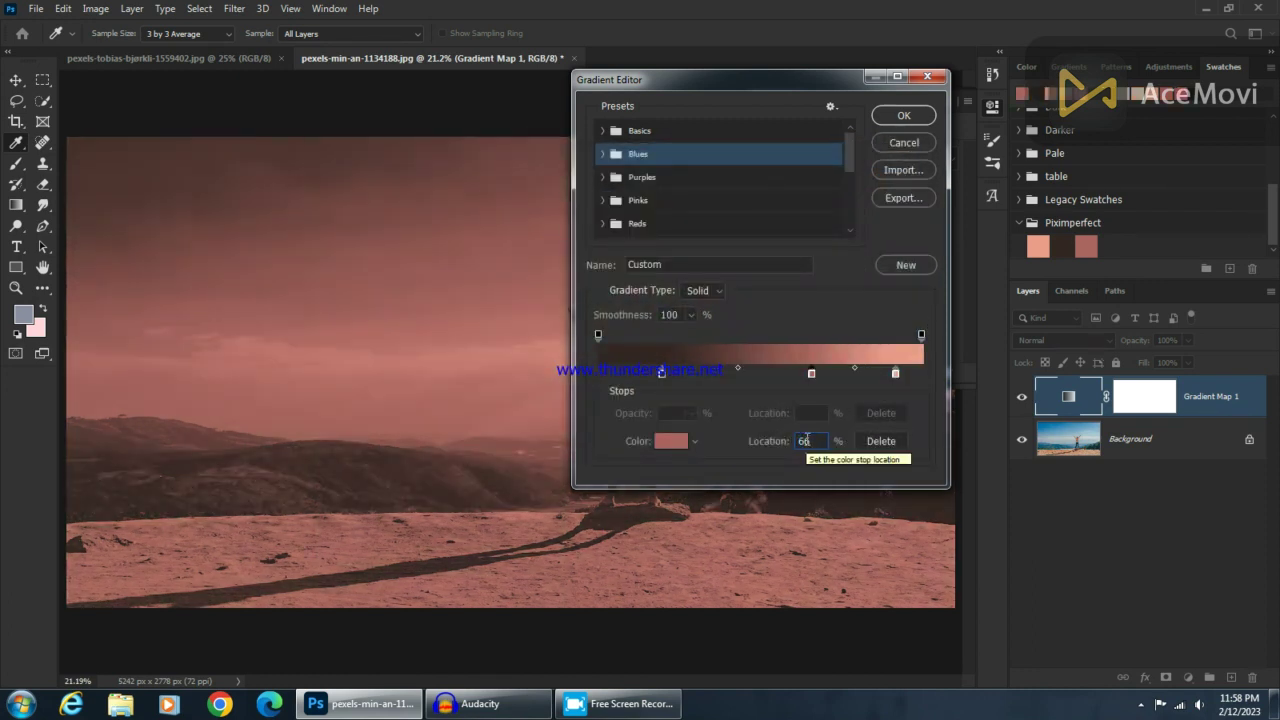
left_click(905, 116)
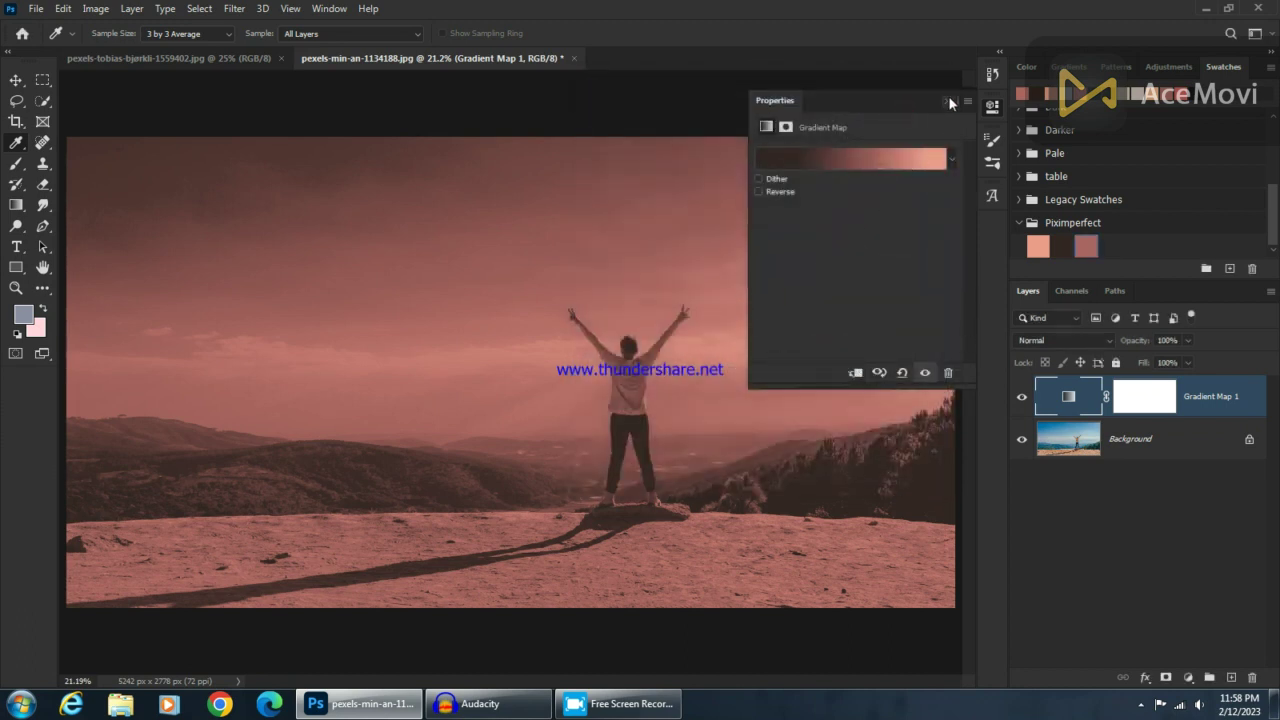
Set Gradient Map 1 to Soft Light, compare it on and off, lower opacity to 60%, then view the sunset image
left_click(950, 100)
left_click(1087, 340)
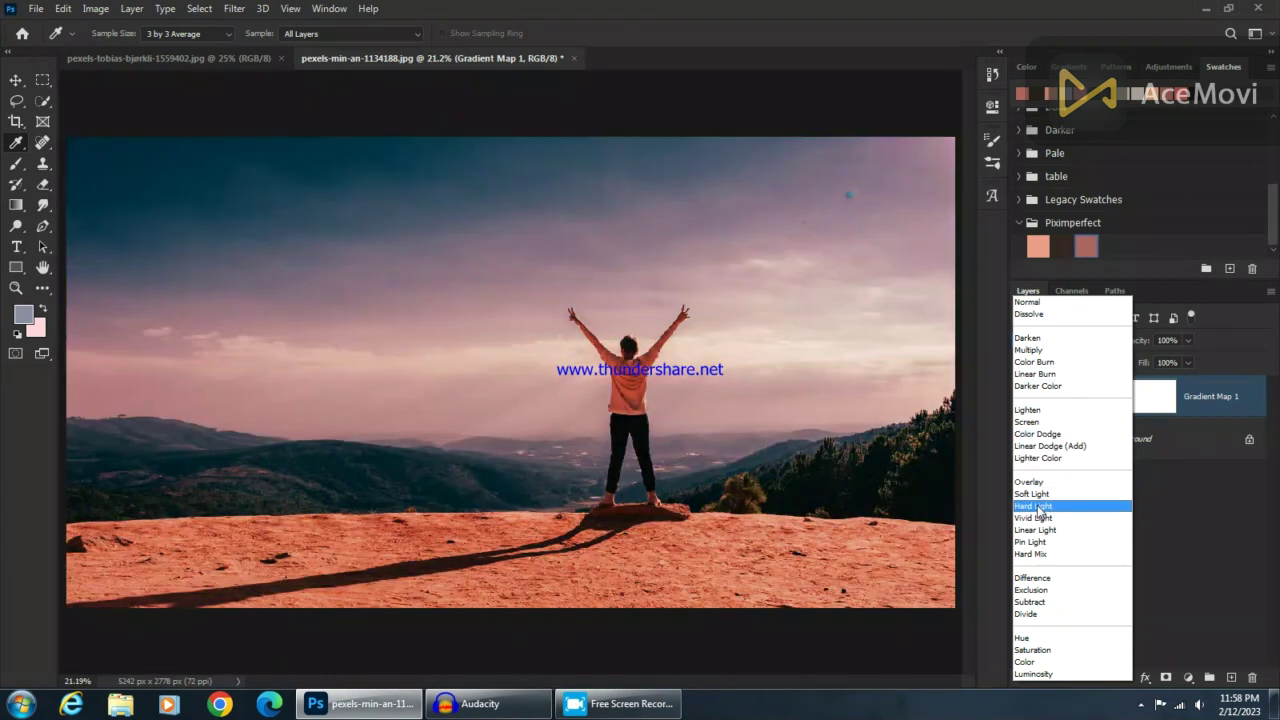
left_click(1022, 494)
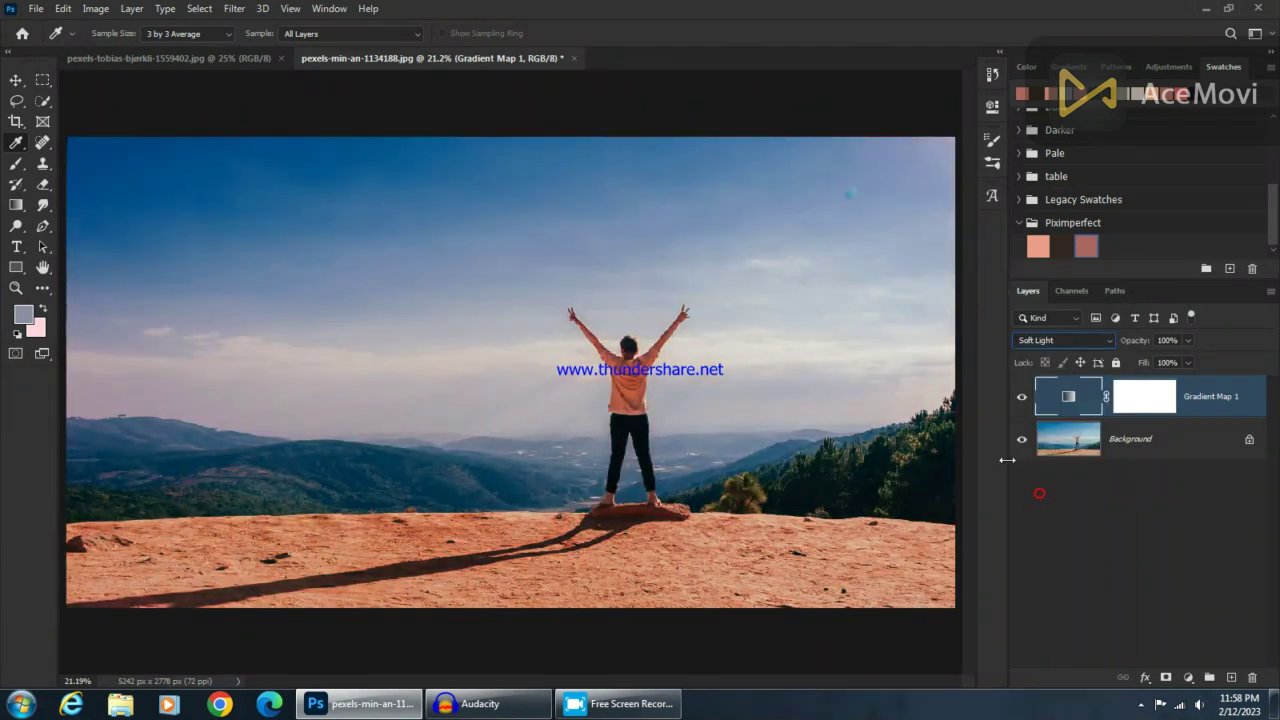
left_click(1021, 400)
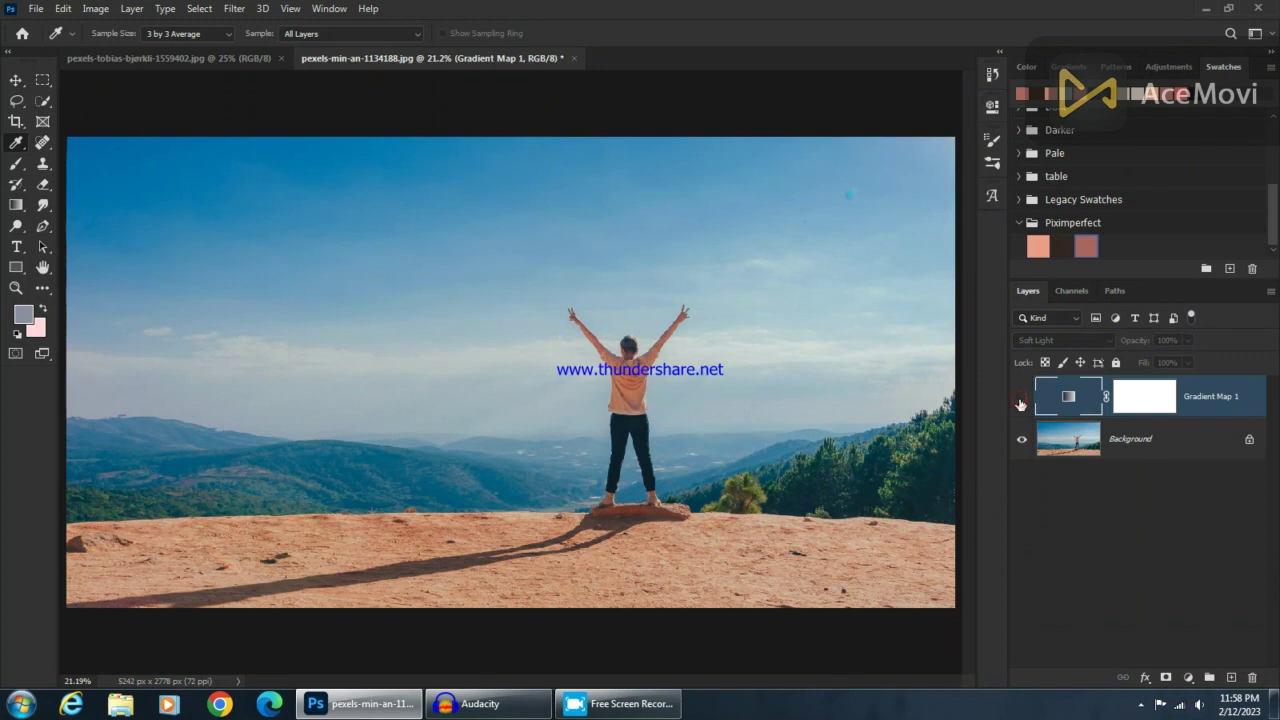
left_click(1021, 400)
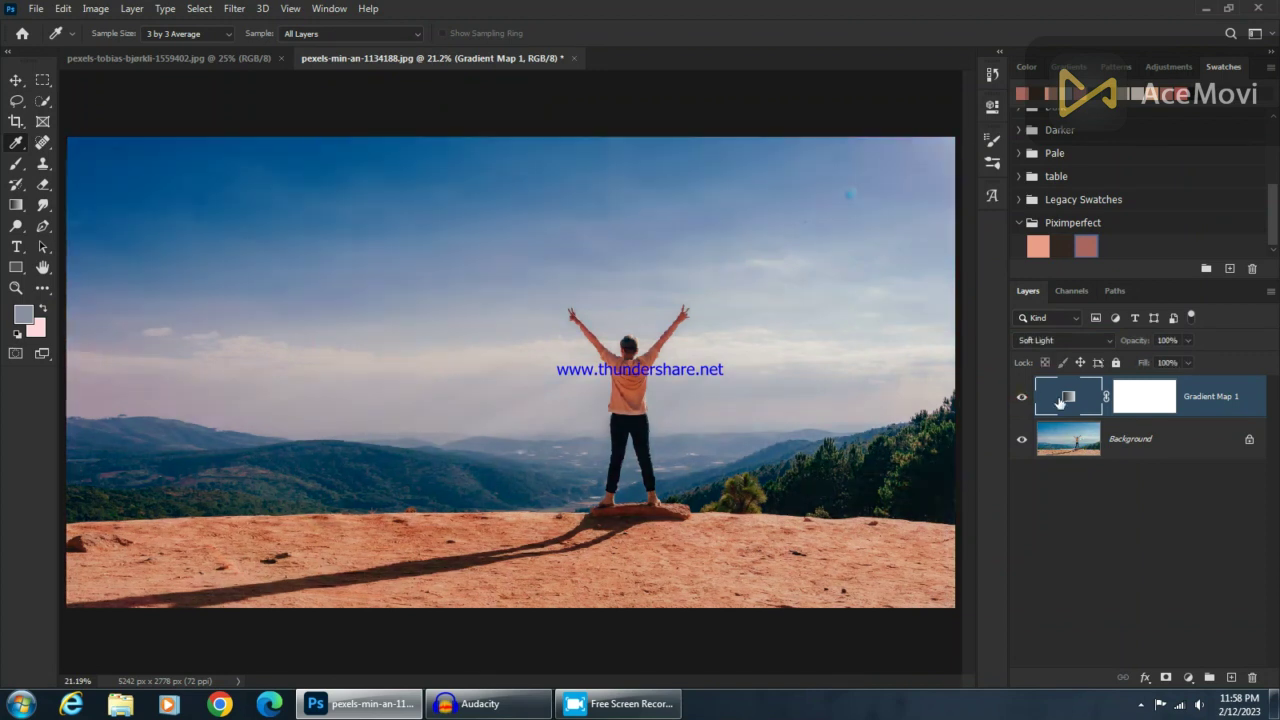
left_click_drag(1142, 343, 1121, 345)
left_click_drag(1121, 343, 1110, 346)
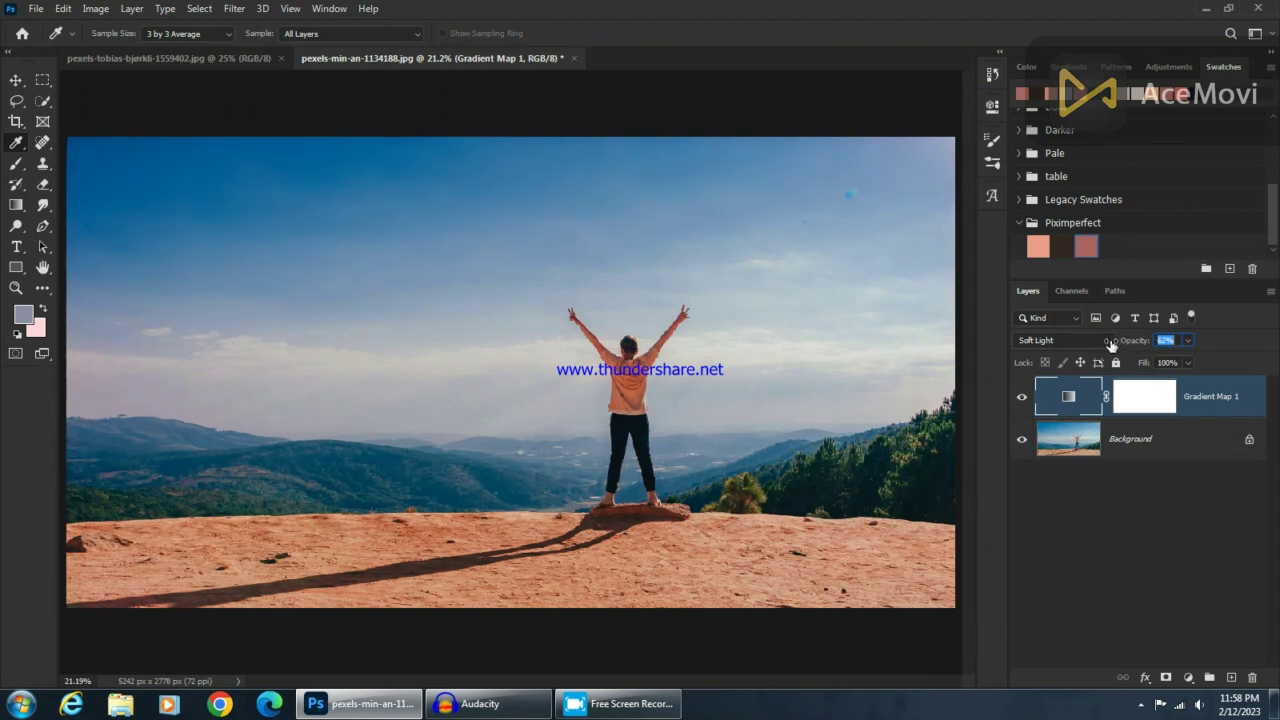
left_click(257, 68)
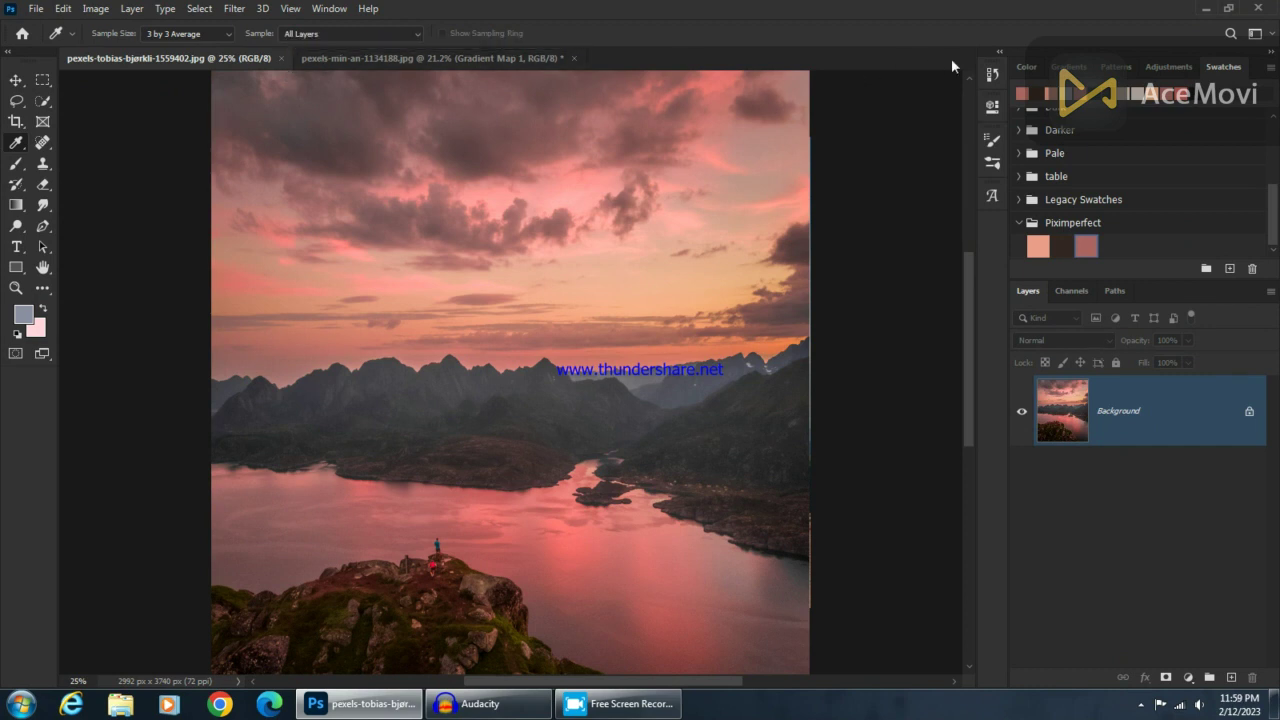
Add an empty Layer 1 above Background and set eyedropper sampling to Current & Below, 3 by 3 Average
left_click(1163, 66)
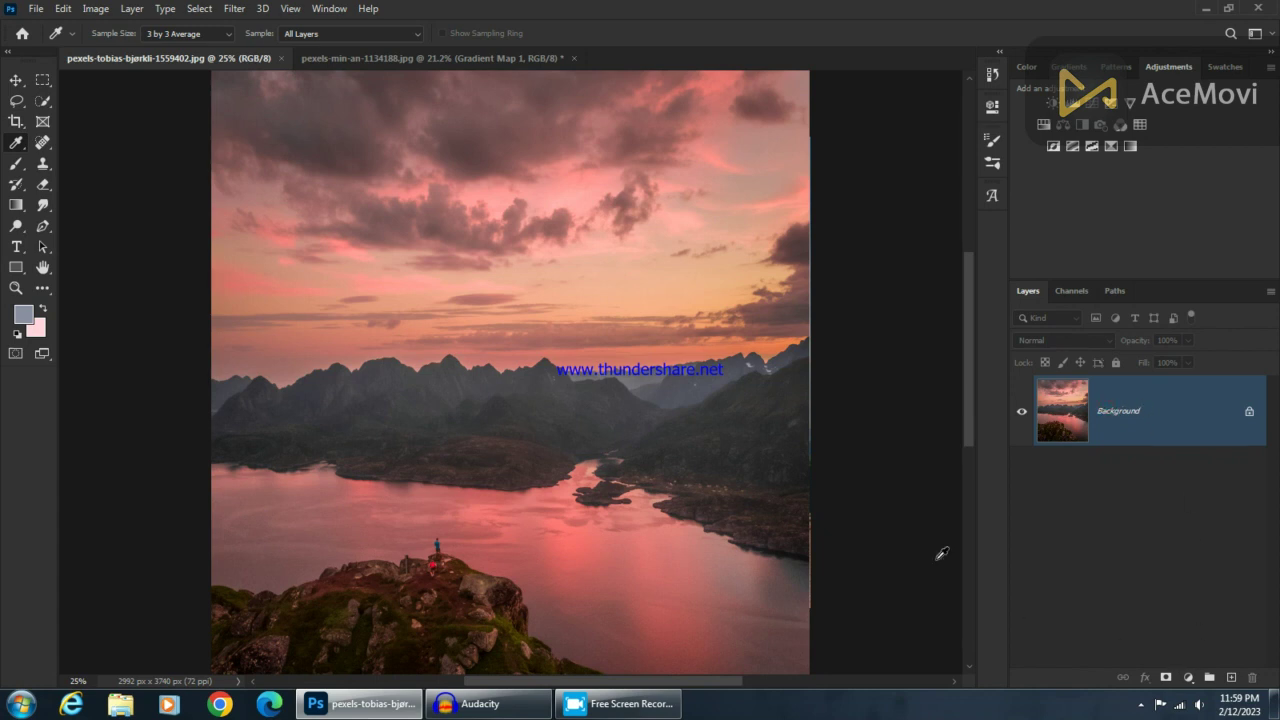
left_click(1229, 679)
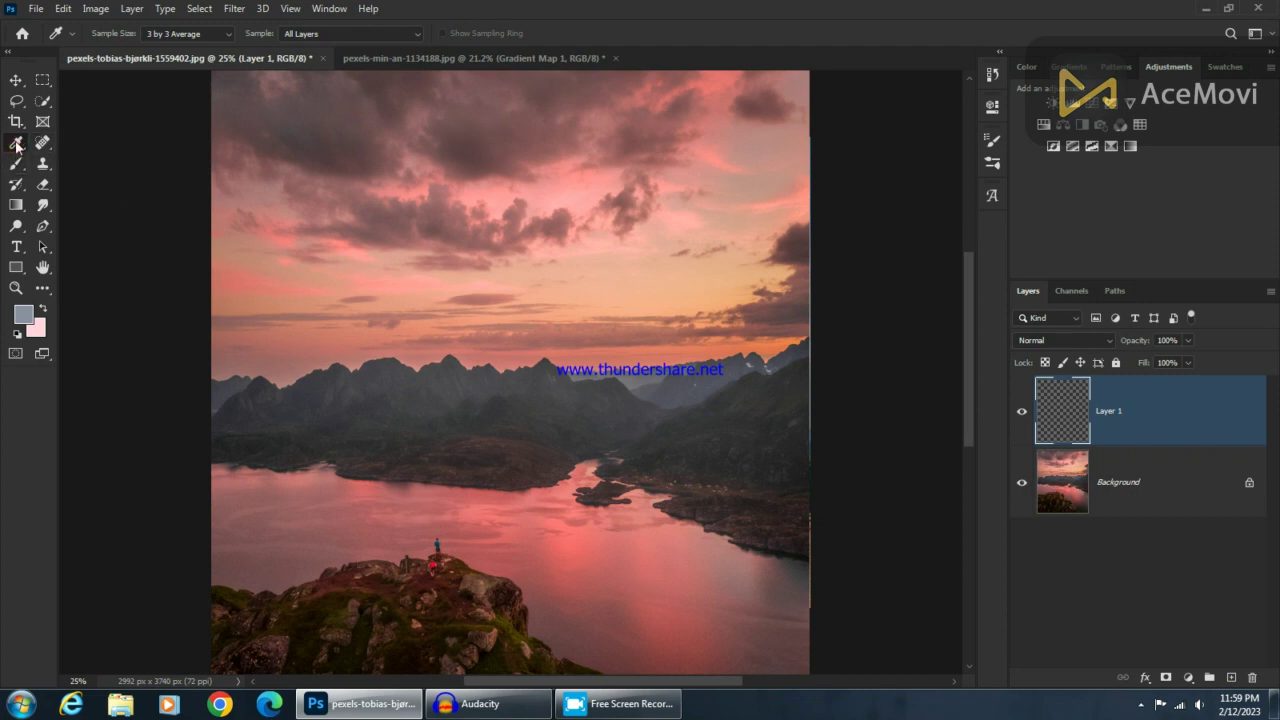
left_click(296, 36)
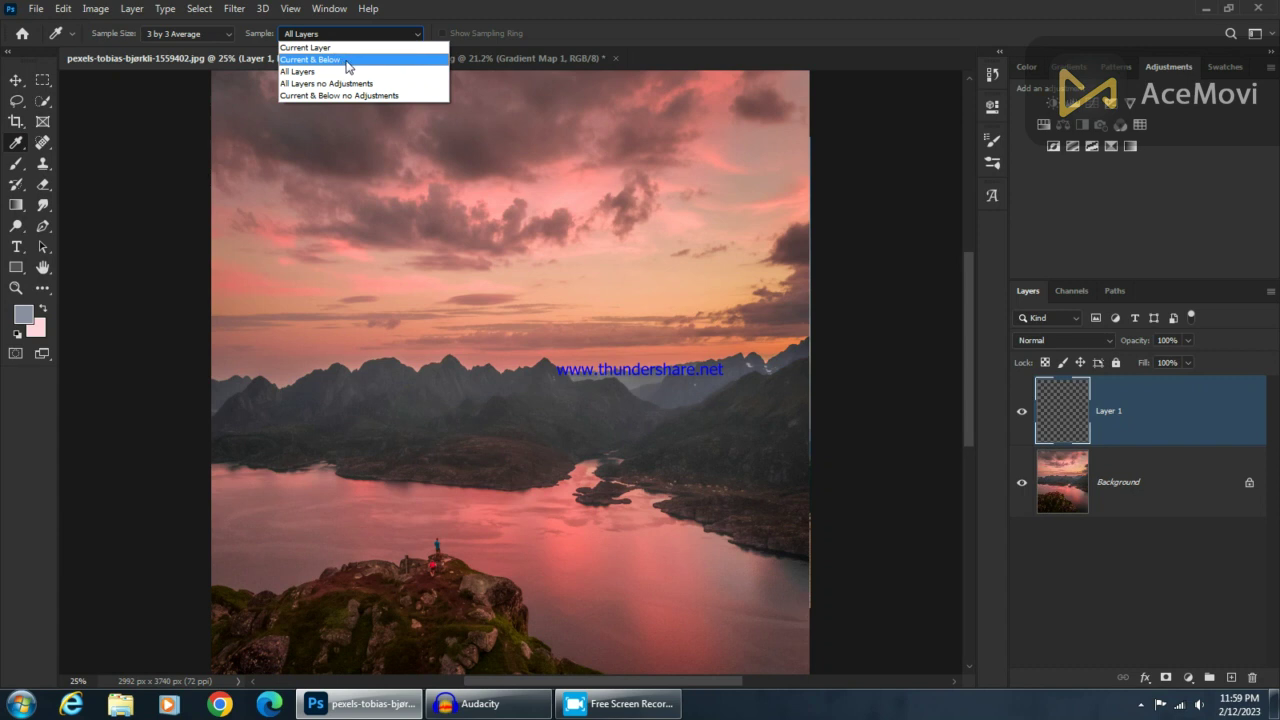
left_click(343, 62)
left_click(229, 36)
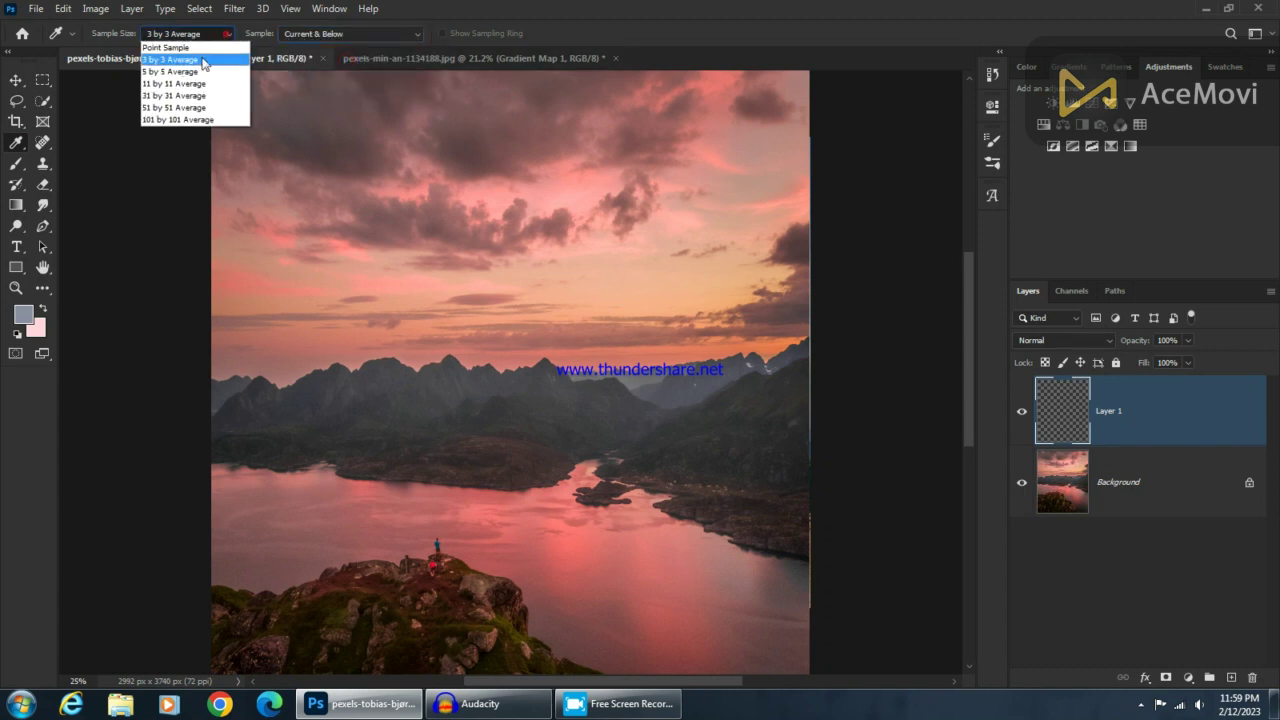
left_click(201, 62)
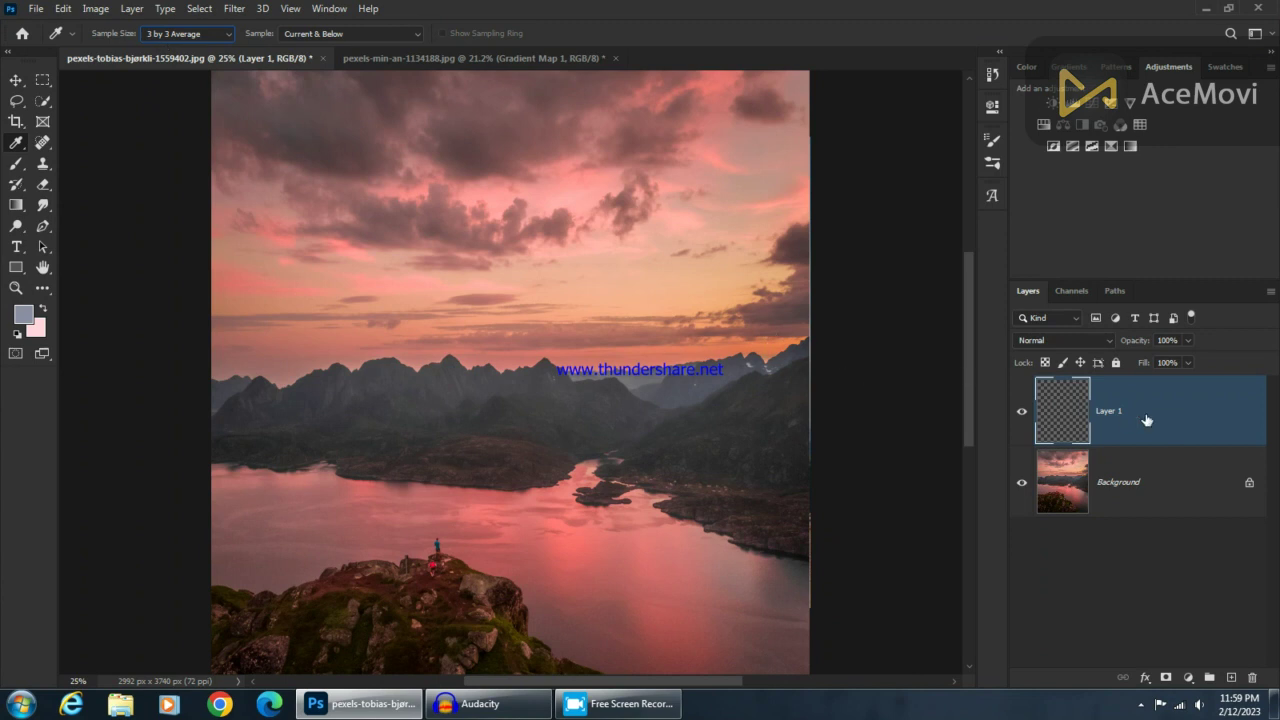
left_click(16, 167)
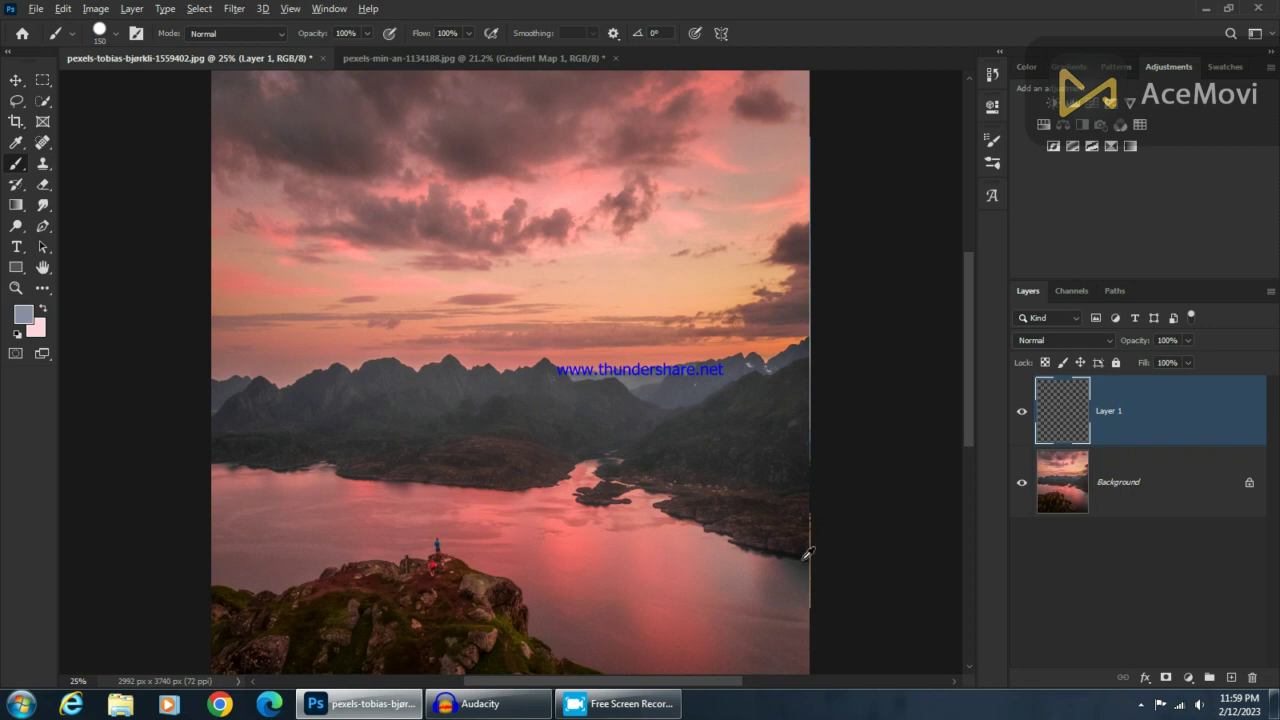
Sample the near-black shoreline colour and paint a 250-px stroke across the water on Layer 1
scroll(785, 547, "up", 2)
scroll(783, 540, "up", 2)
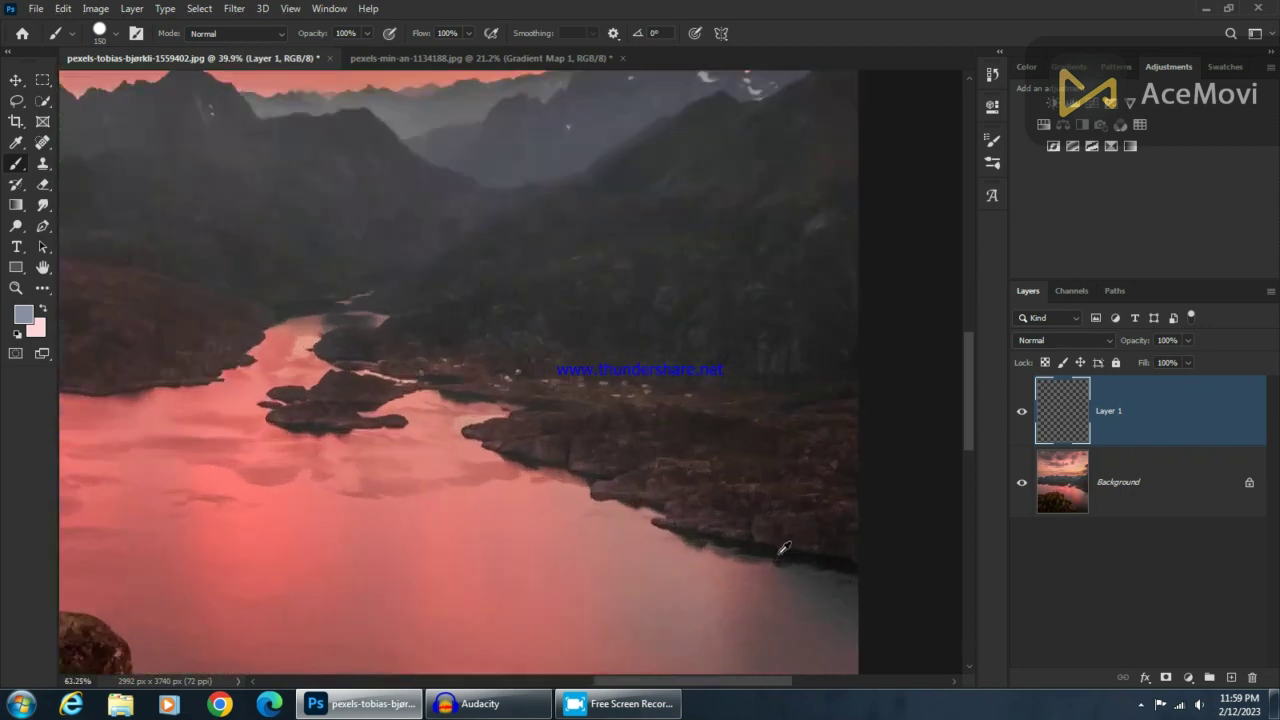
scroll(780, 535, "up", 2)
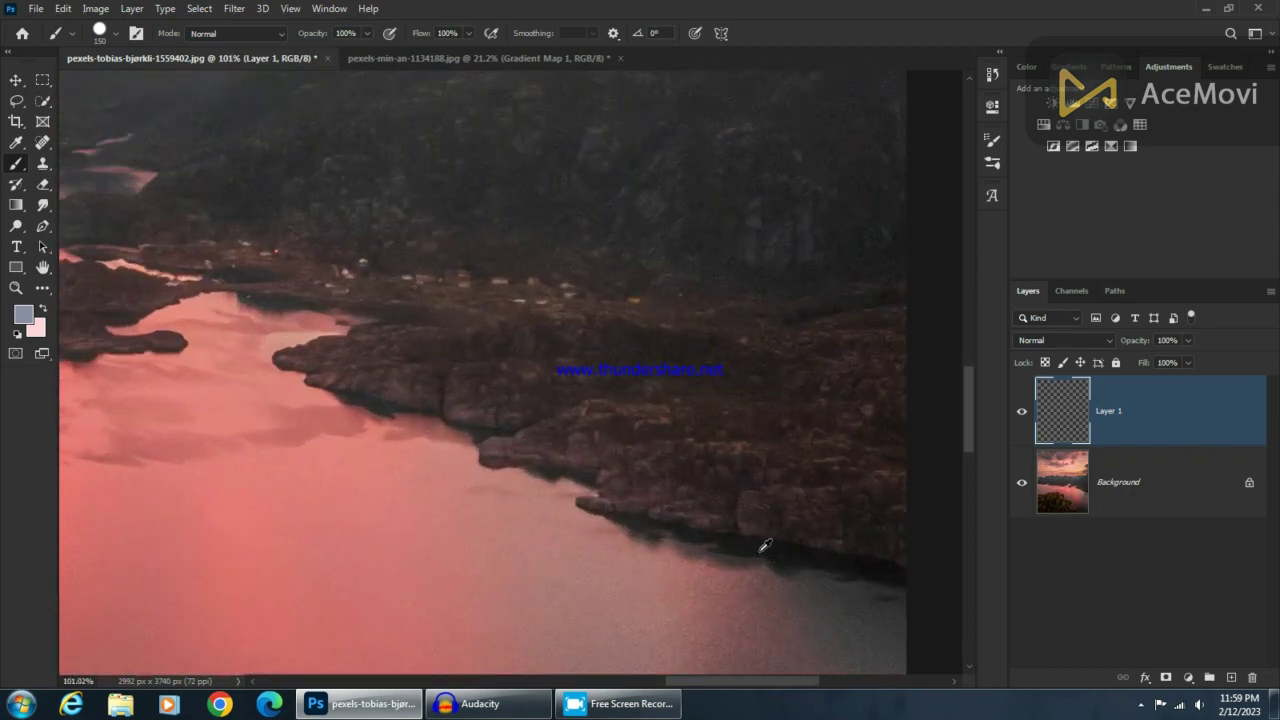
left_click(760, 543, "alt")
key("ctrl+0")
key("bracketright")
key("bracketright")
key("bracketright")
key("bracketleft")
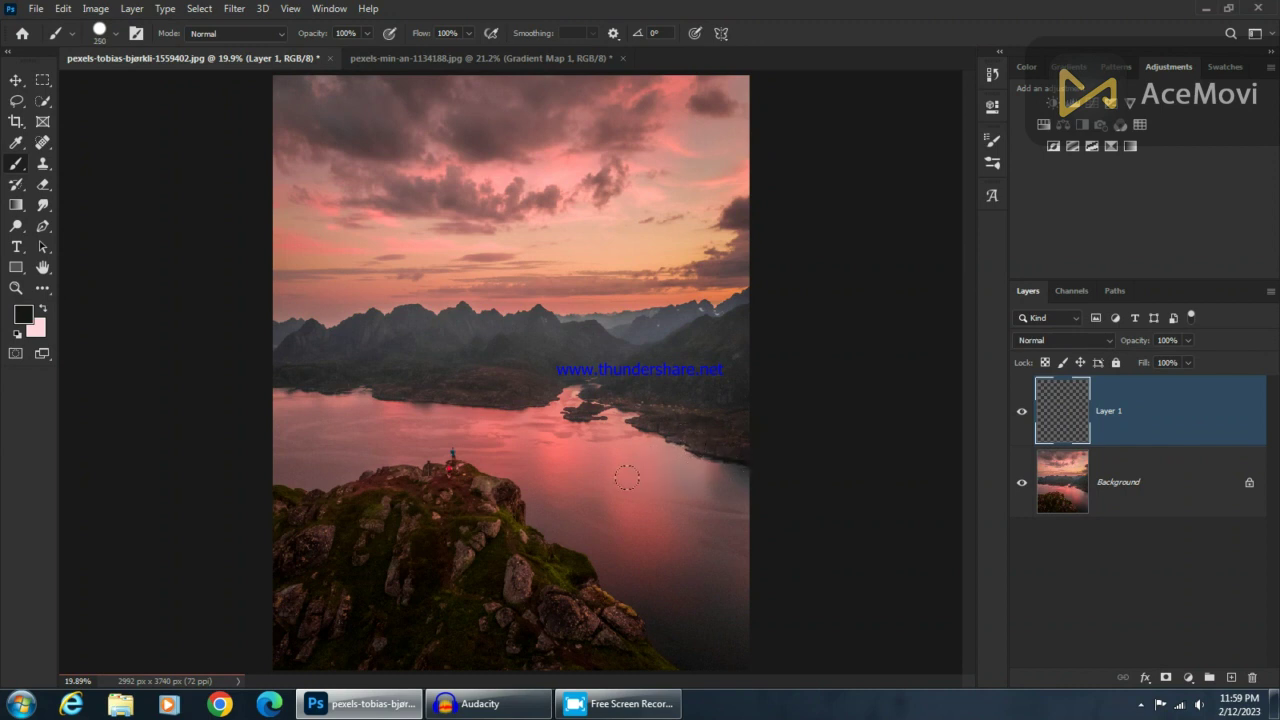
left_click_drag(626, 478, 730, 481)
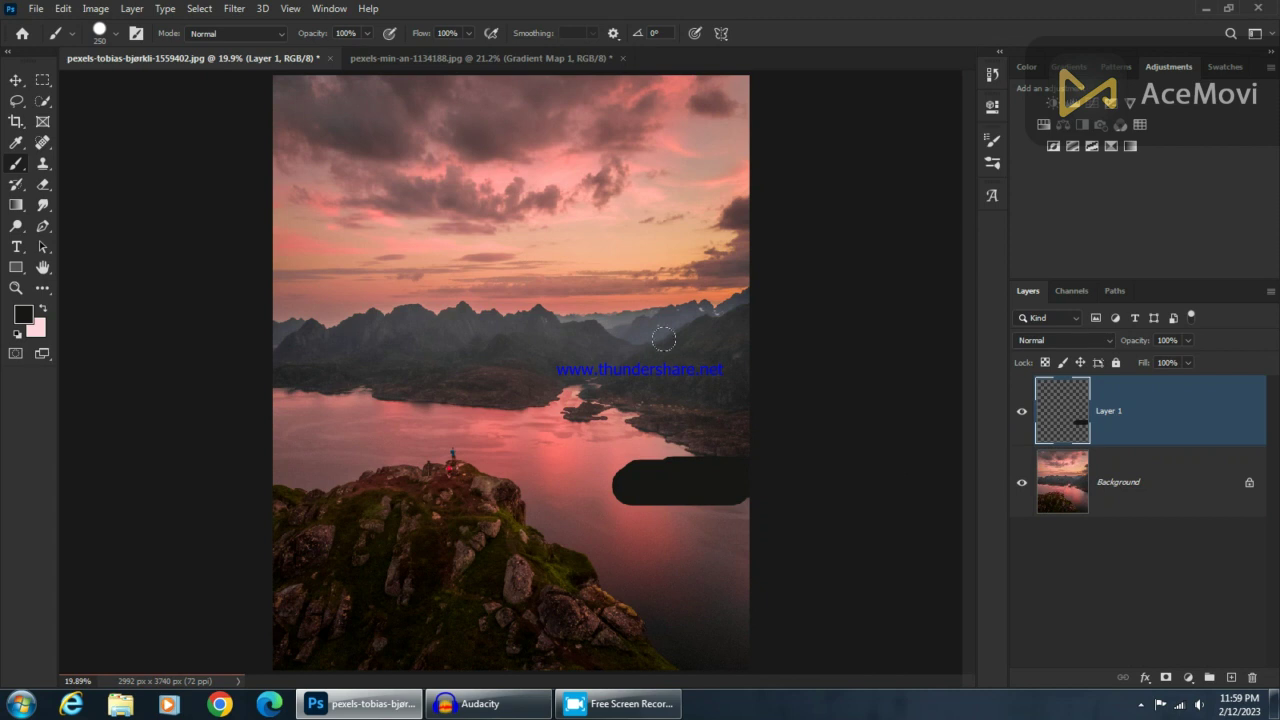
Zoom in to check the stroke, fit the image back on screen and select the Background layer
scroll(604, 186, "up", 3, "alt")
scroll(654, 220, "up", 3, "alt")
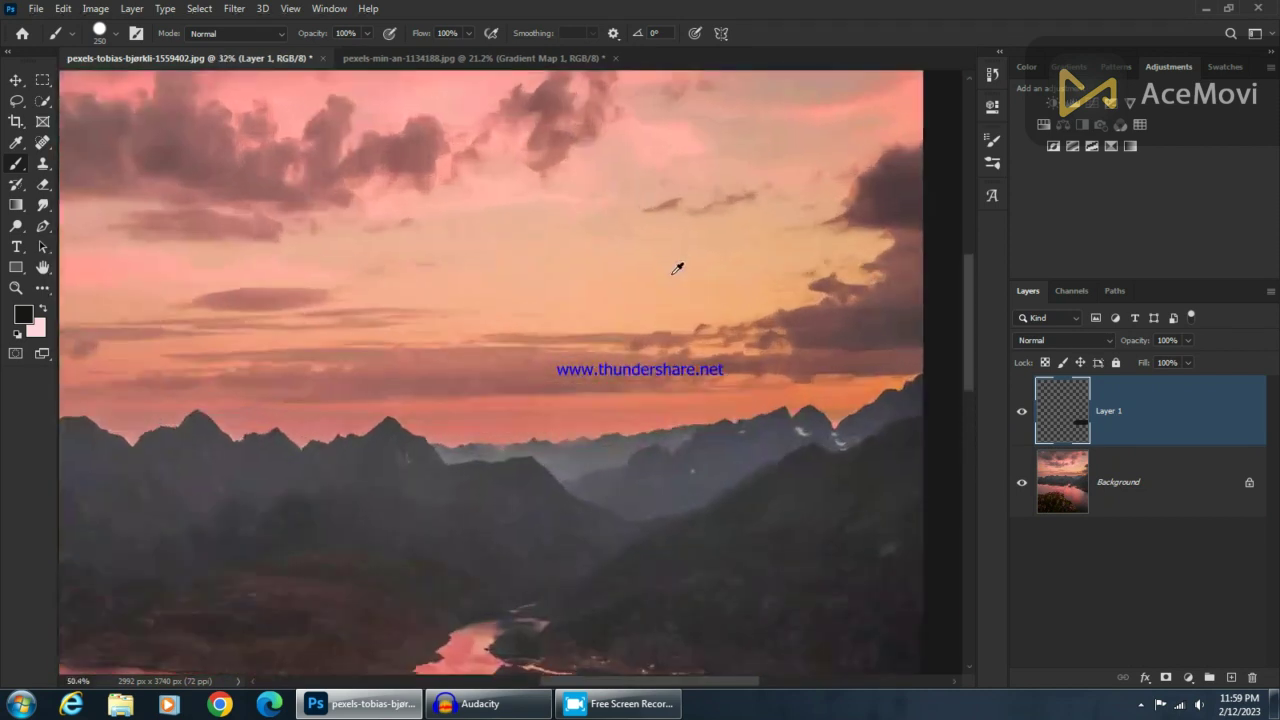
scroll(677, 266, "up", 3, "alt")
scroll(677, 266, "up", 2, "alt")
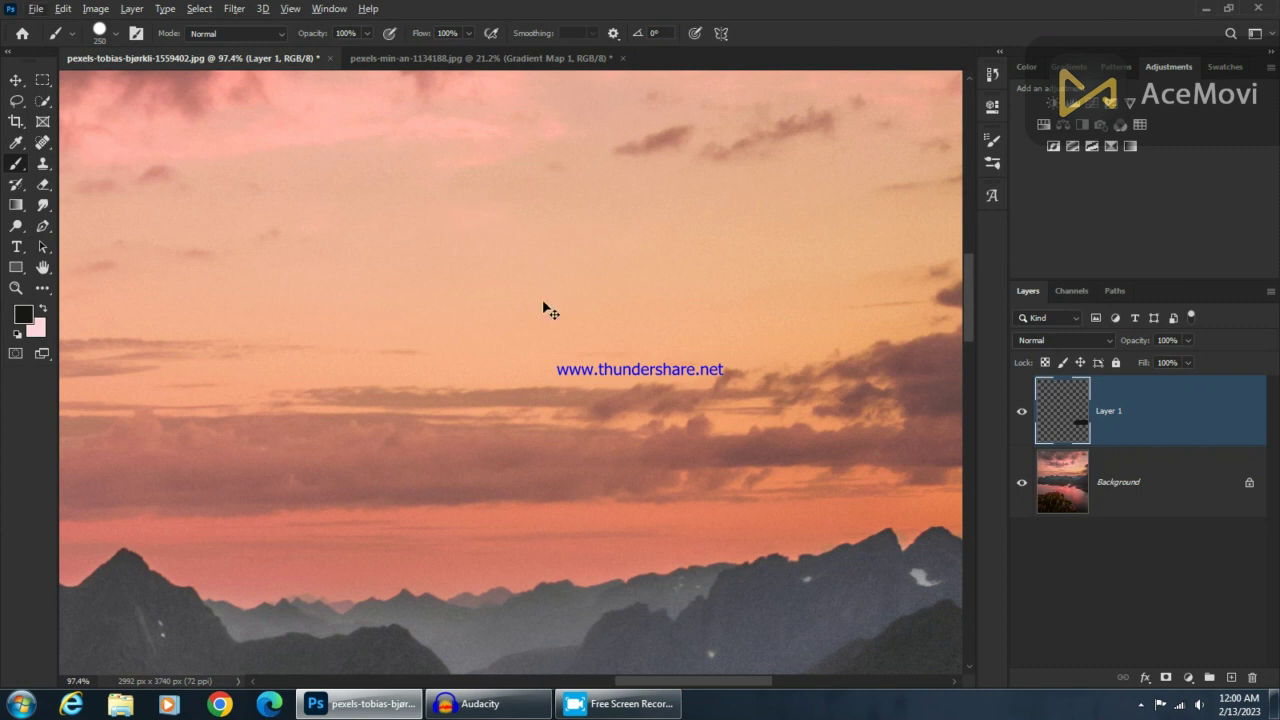
key("ctrl+0")
left_click(1118, 488)
left_click(1118, 482)
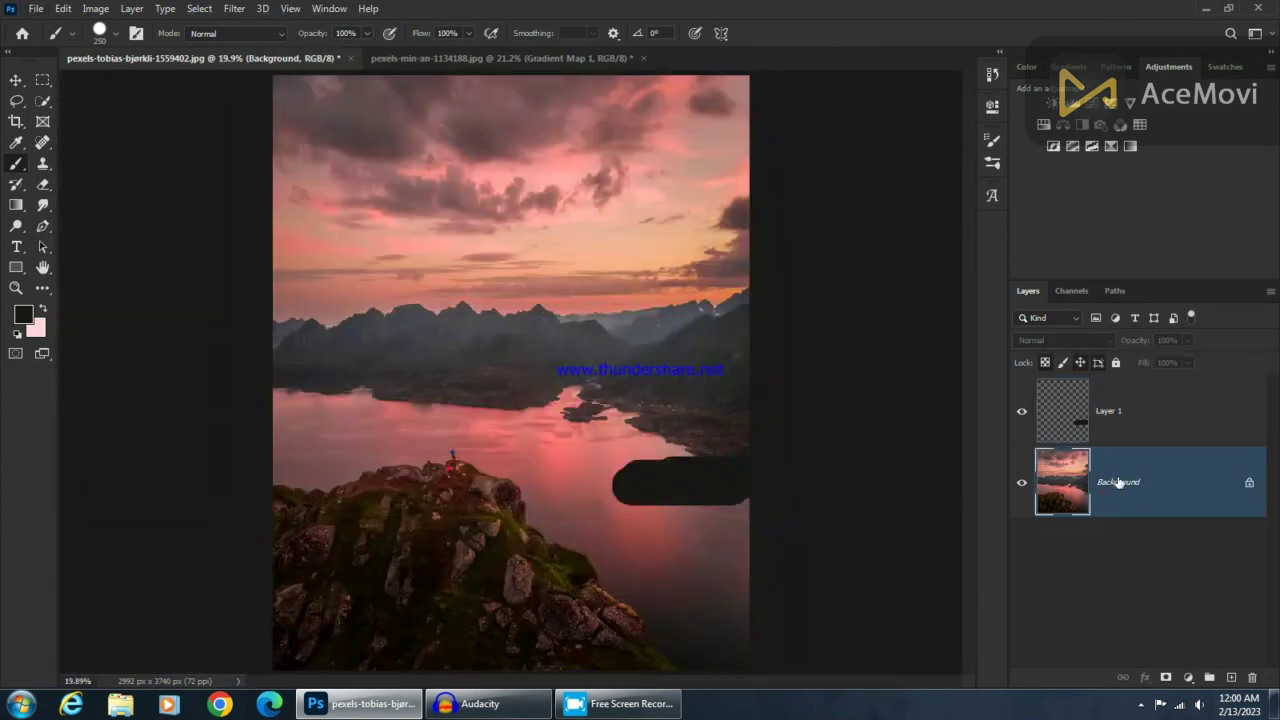
Select the sky highlights with Color Range, copy them to Layer 2, and hide Background
left_click(234, 8)
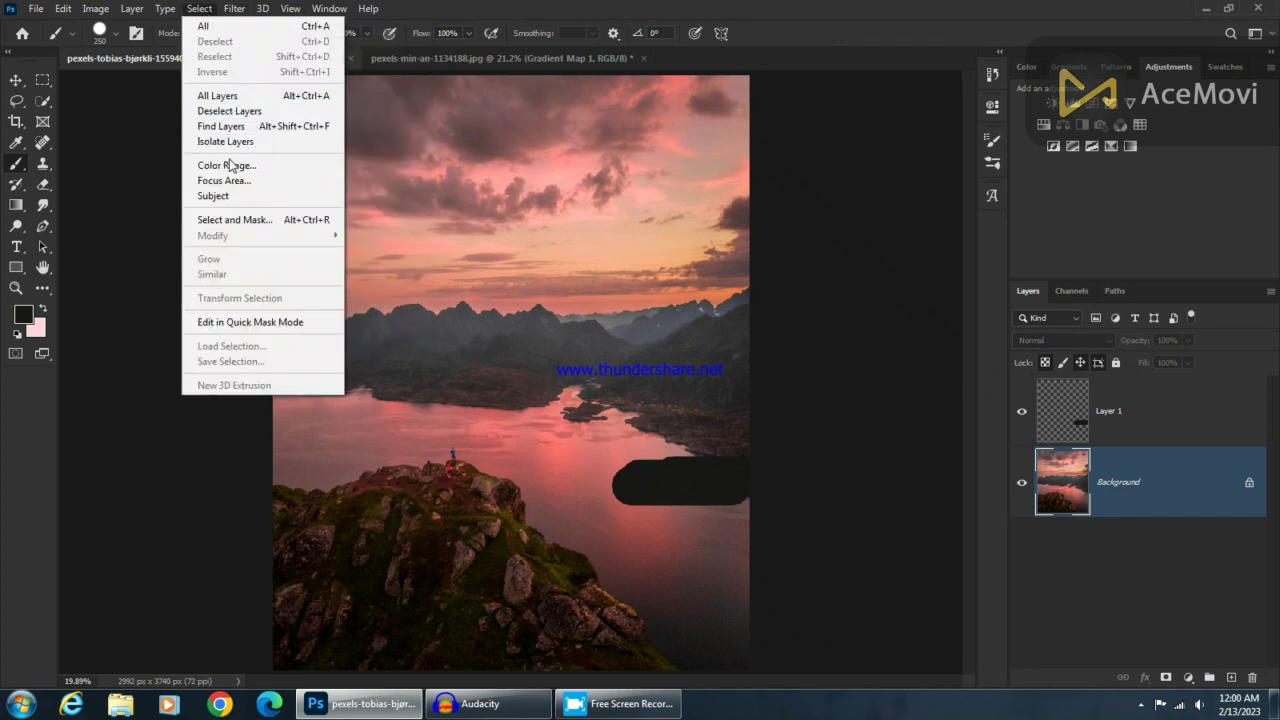
left_click(260, 167)
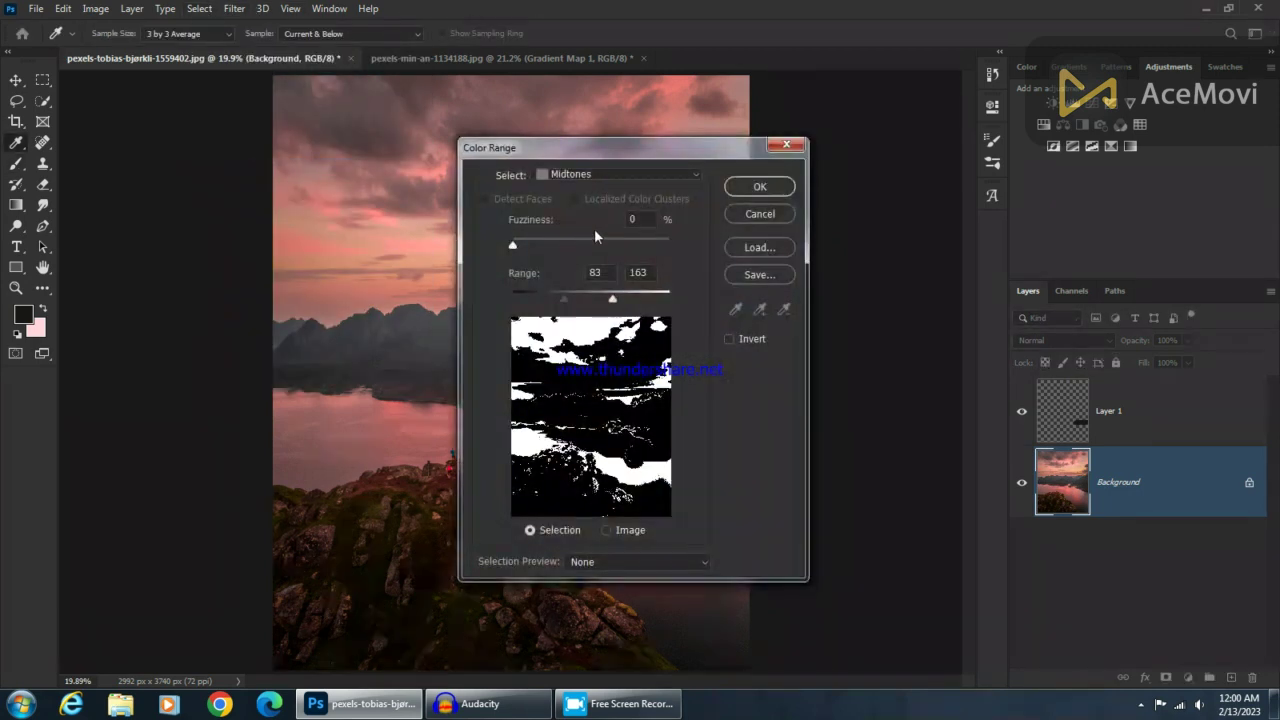
left_click(608, 176)
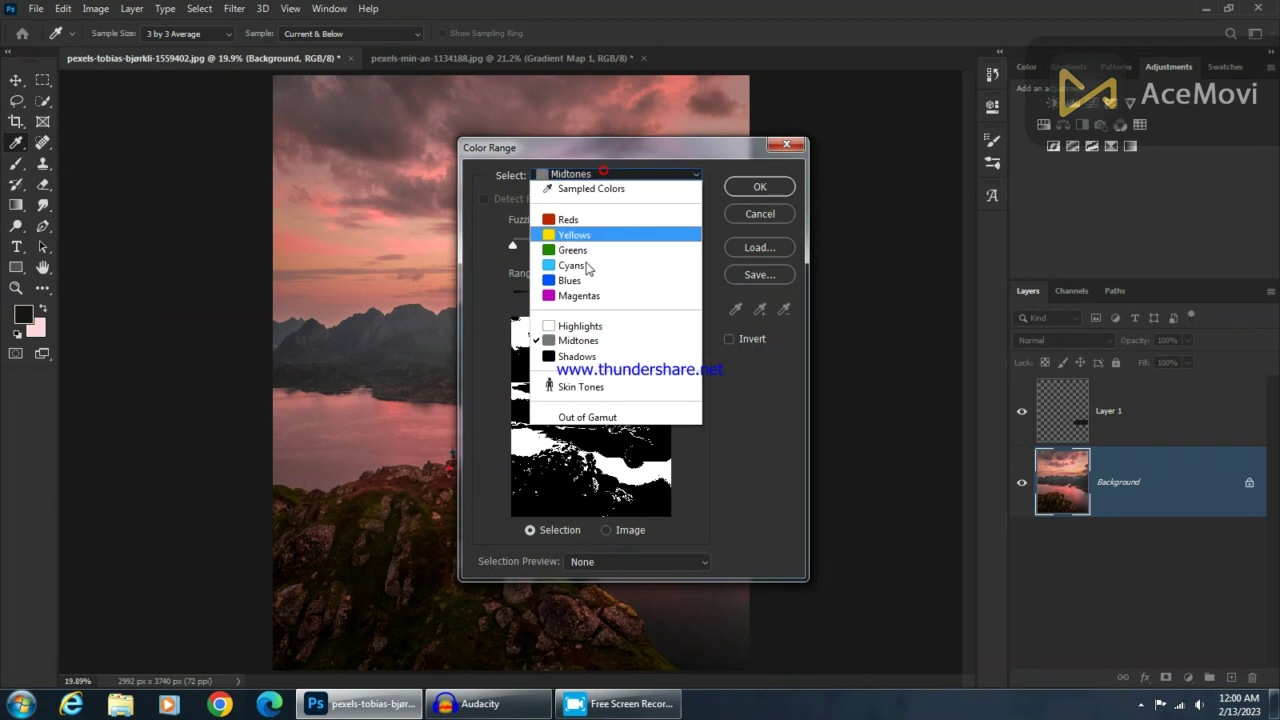
left_click(598, 328)
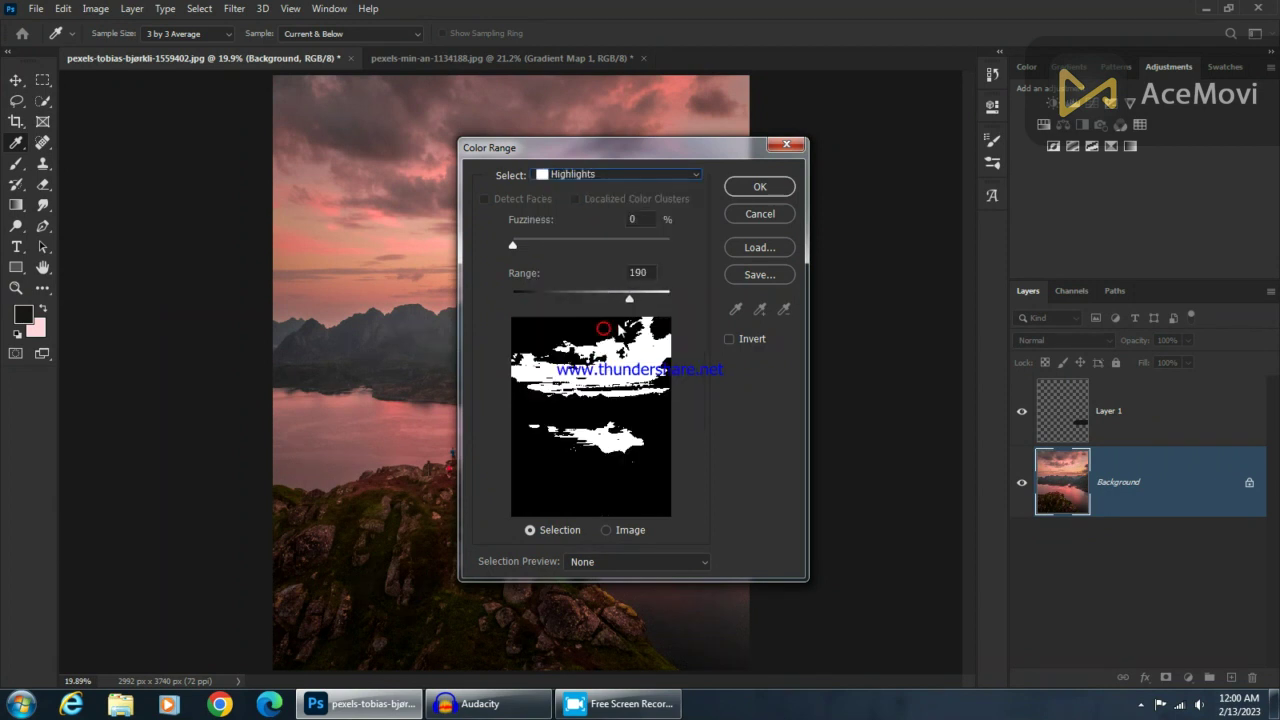
left_click(512, 246)
left_click(729, 193)
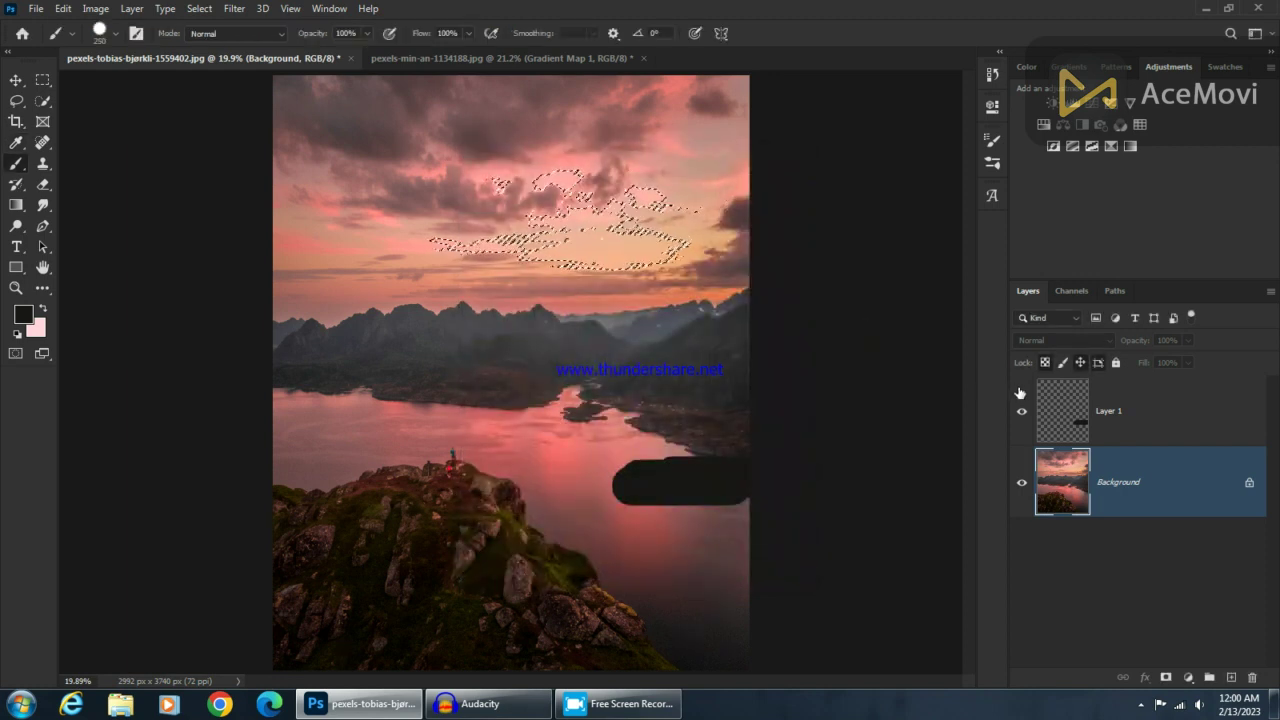
key("ctrl+j")
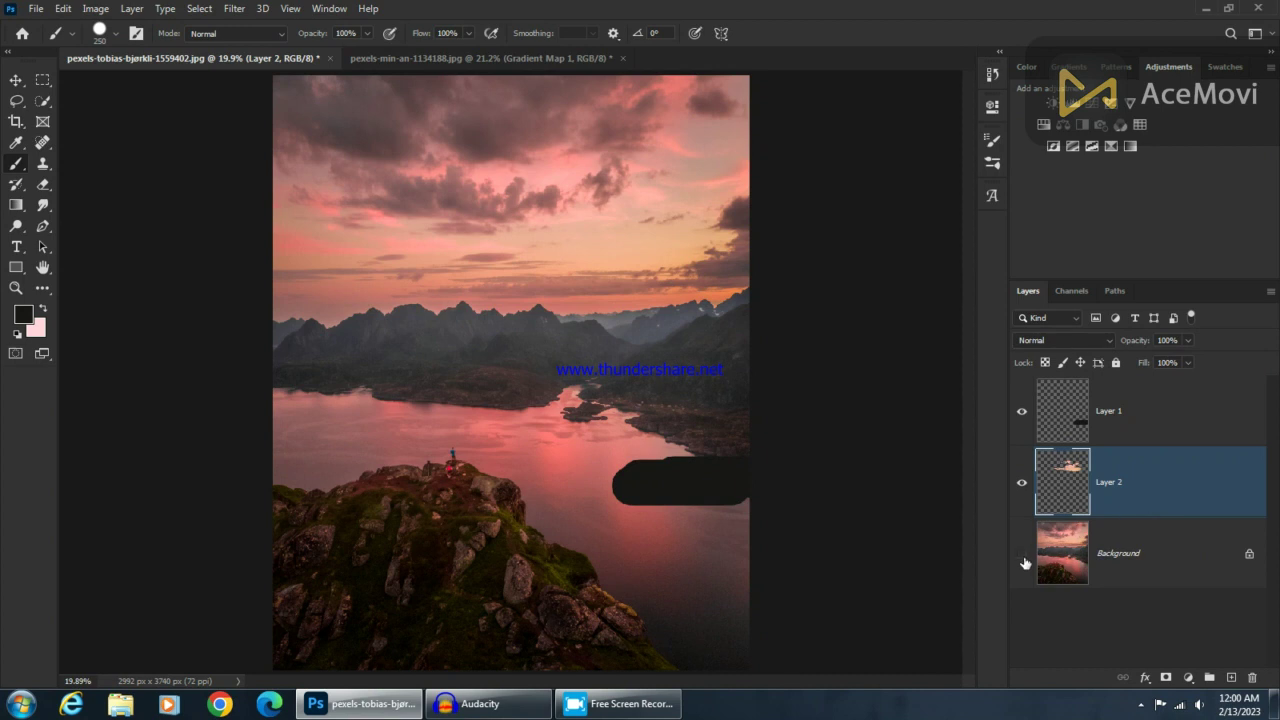
left_click(1022, 555)
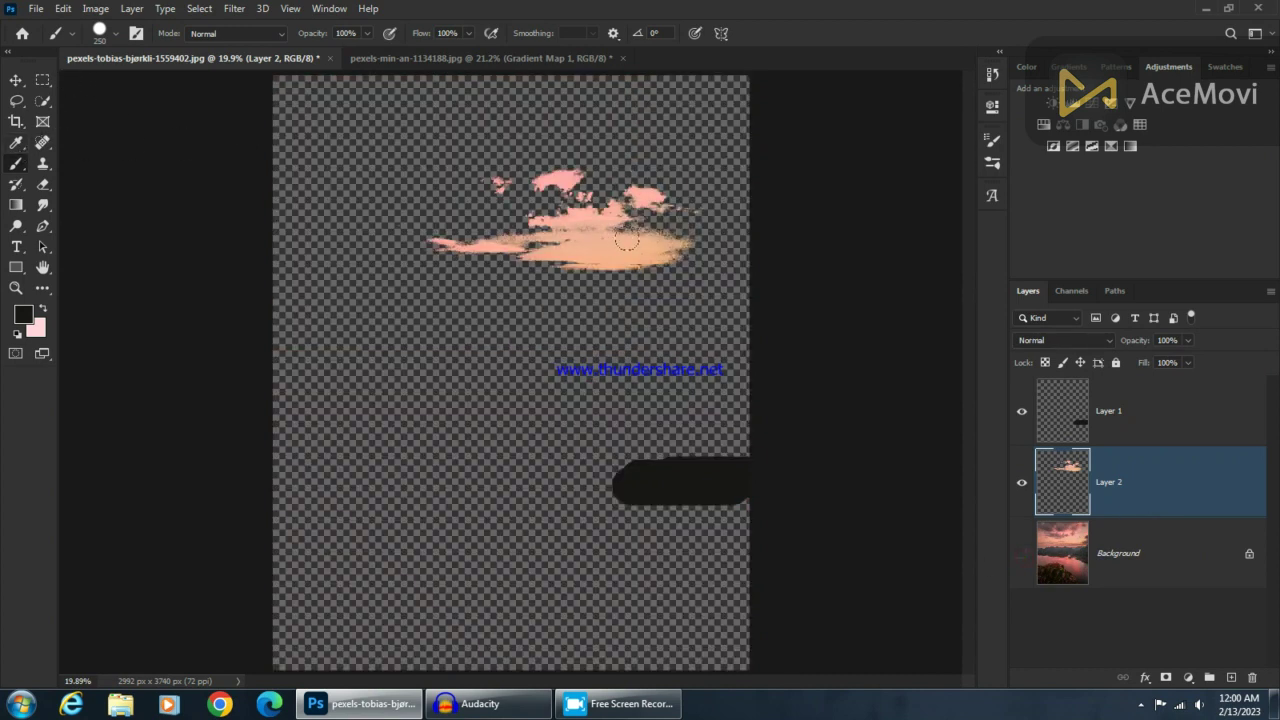
Sample the peach cloud colour, delete Layer 2, and make the Background visible again
scroll(560, 250, "up", 1)
scroll(575, 250, "up", 2)
scroll(578, 248, "up", 2)
scroll(578, 248, "up", 2)
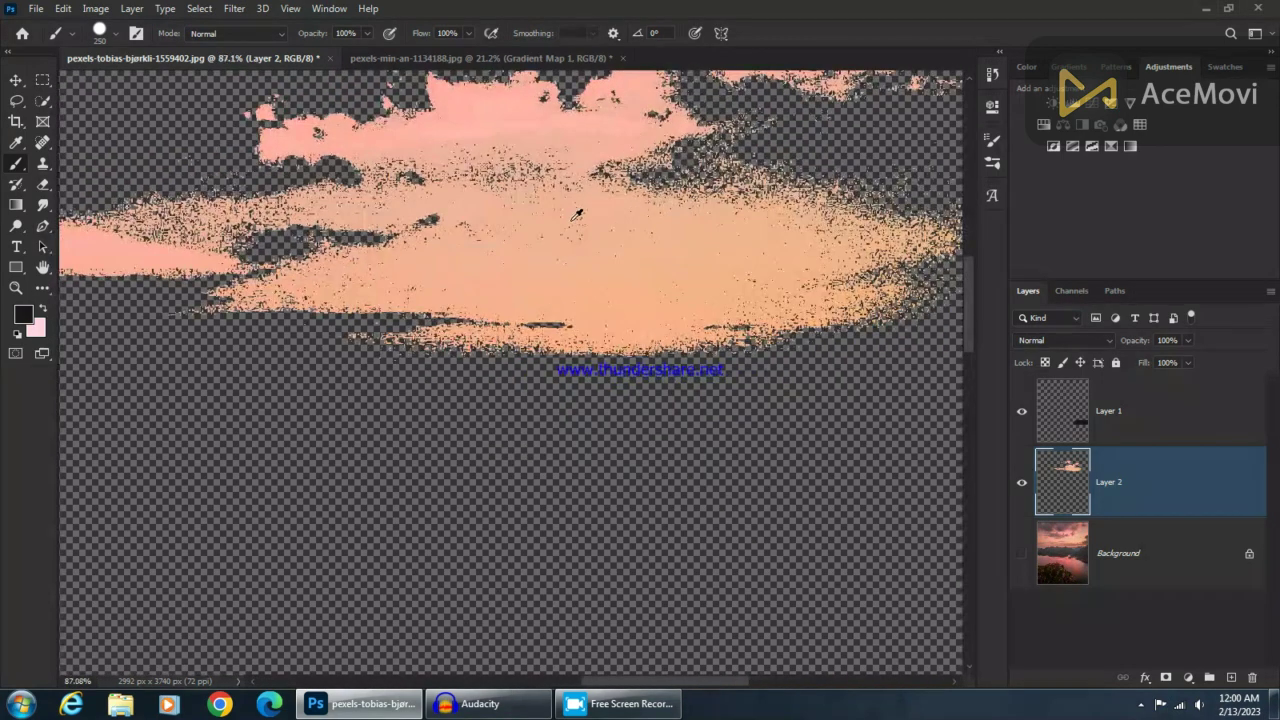
left_click(598, 273, "alt")
key("Delete")
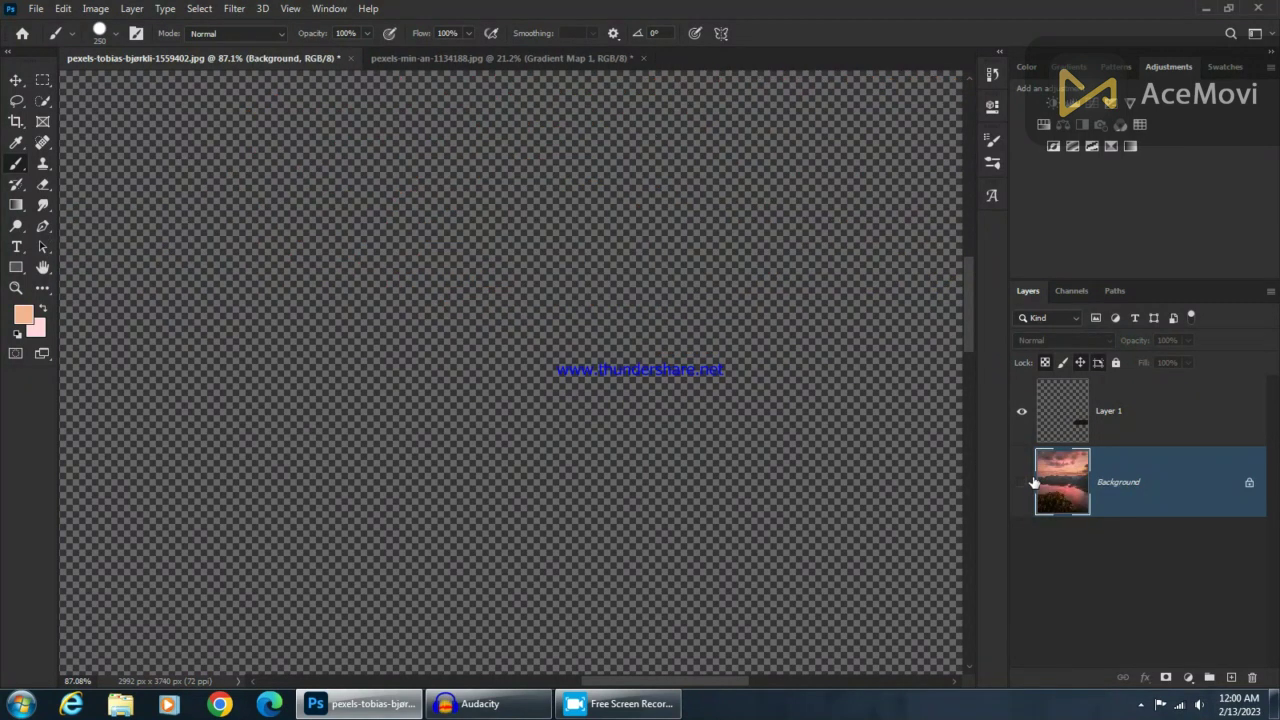
left_click(1021, 482)
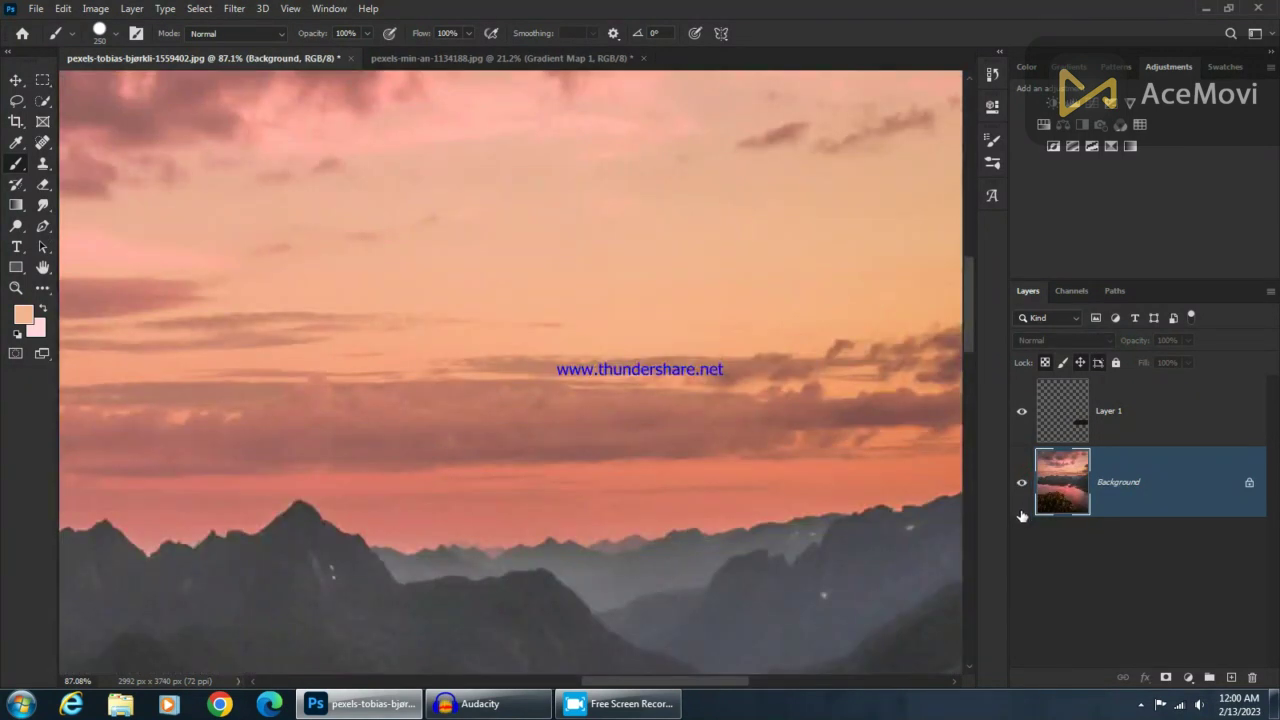
Paint a peach brushstroke over the lake area above the dark swatch
scroll(866, 520, "down", 2)
scroll(868, 516, "down", 2)
scroll(870, 513, "down", 2)
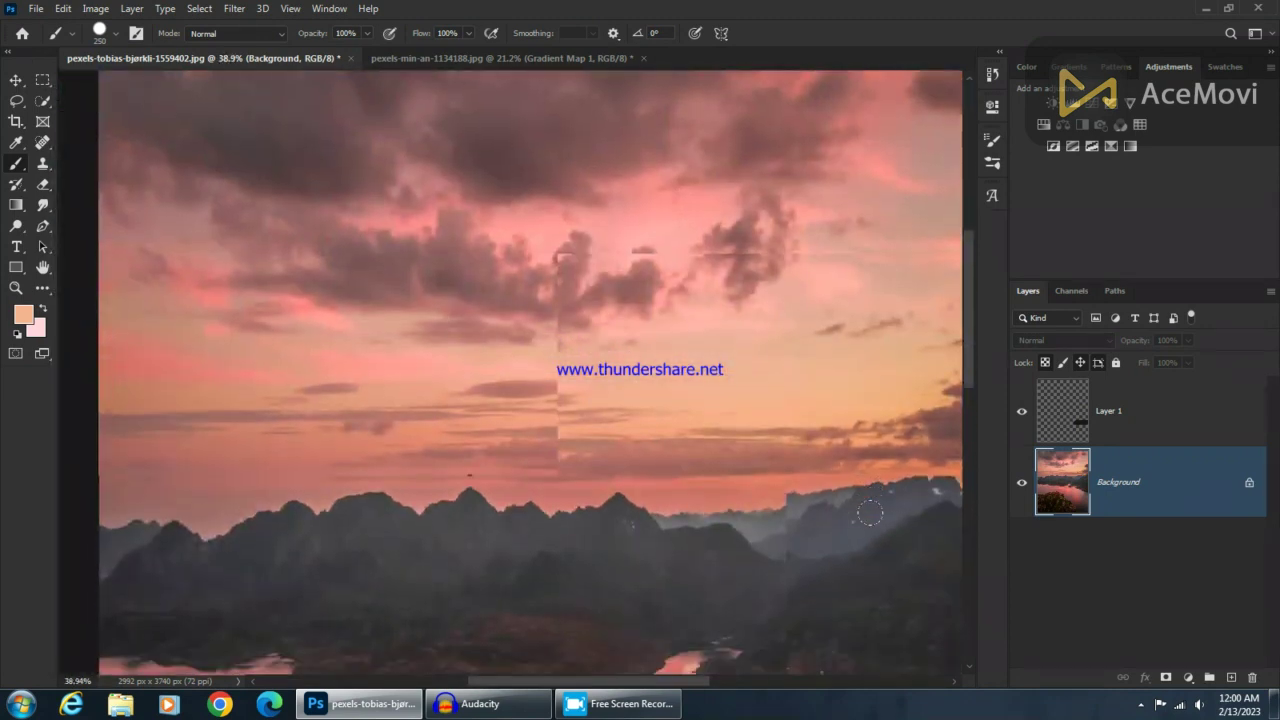
scroll(870, 513, "down", 2)
scroll(870, 513, "down", 3)
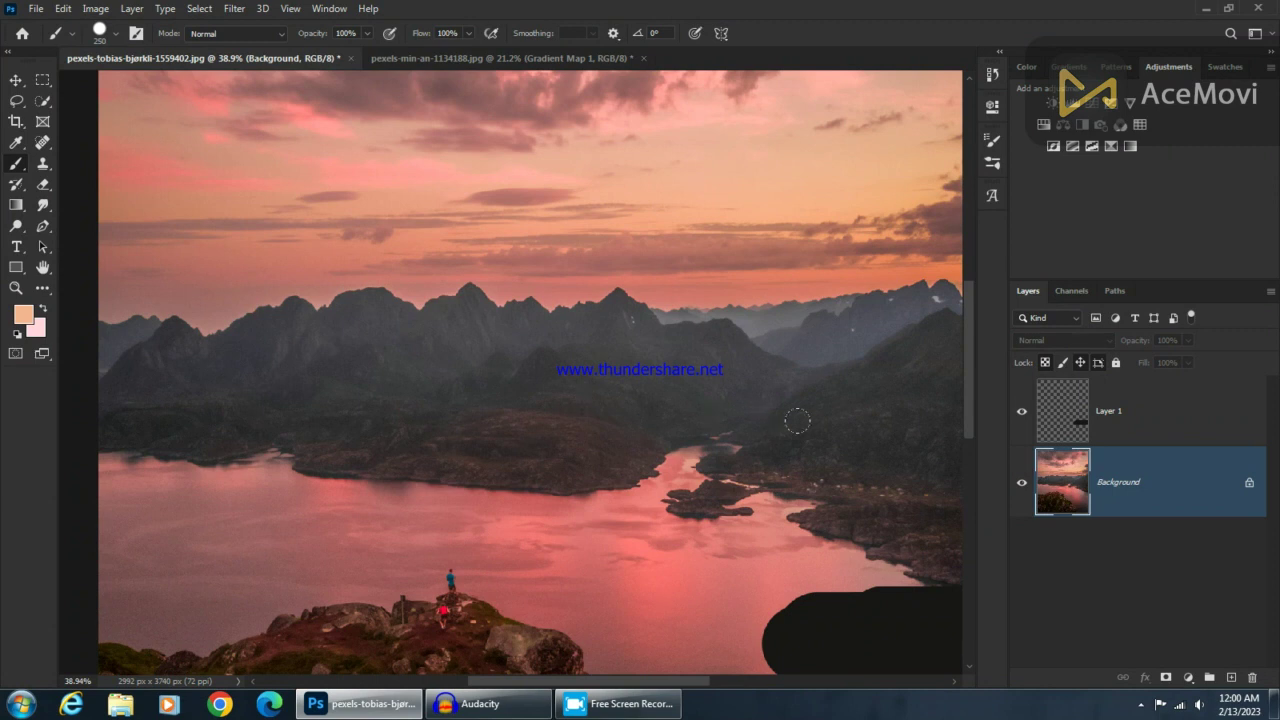
left_click_drag(740, 452, 920, 452)
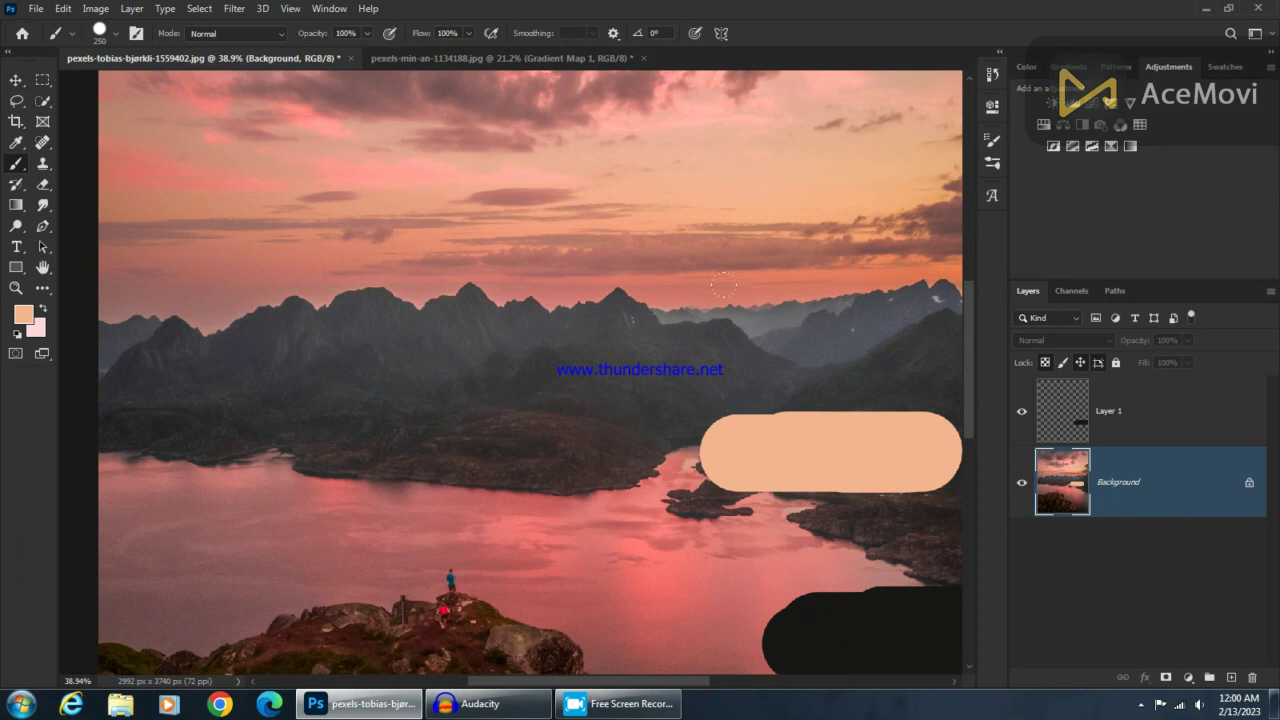
scroll(748, 300, "down", 3)
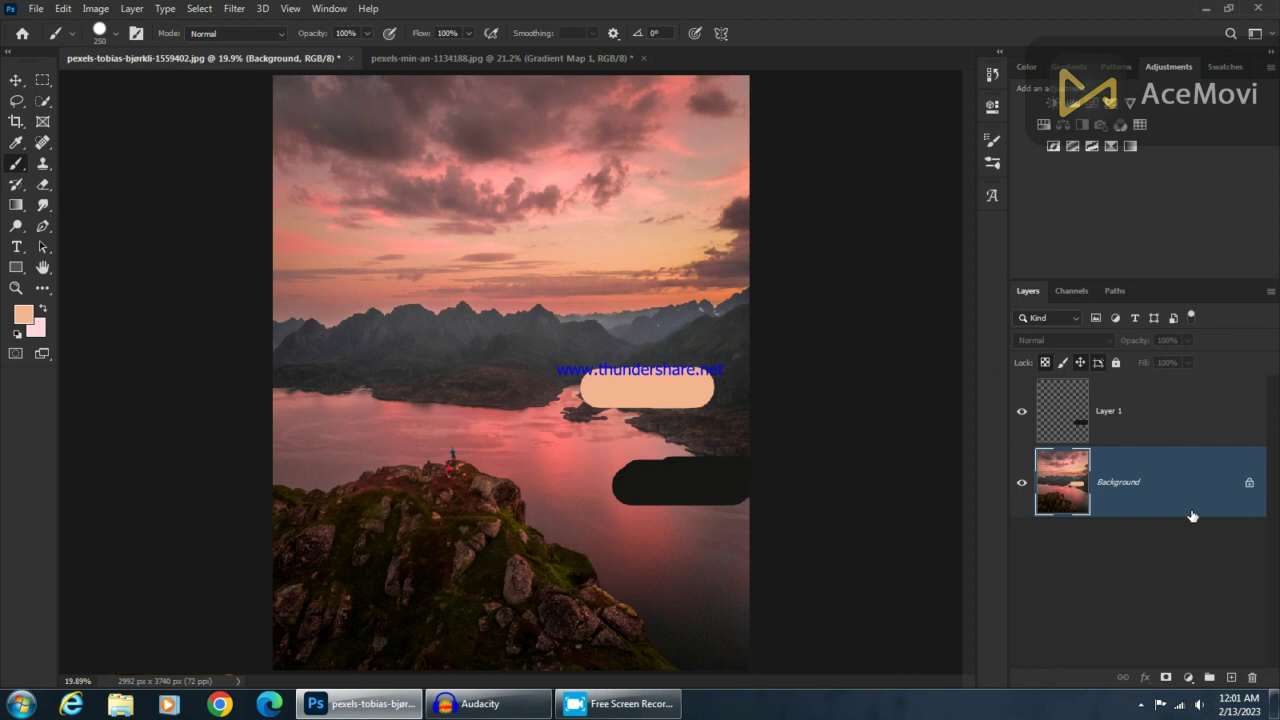
Select the midtones (range 84–164) via Color Range, copy them to a new layer, and open Blur filters
left_click(205, 8)
left_click(265, 166)
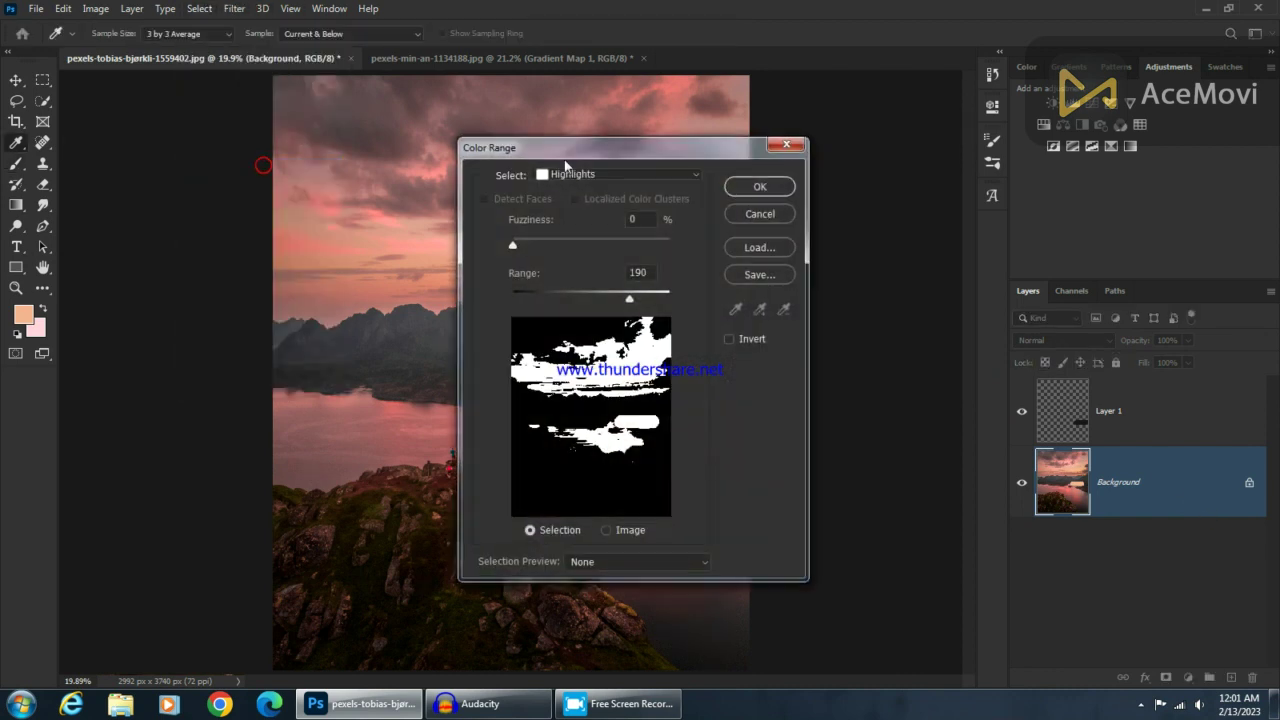
left_click(572, 174)
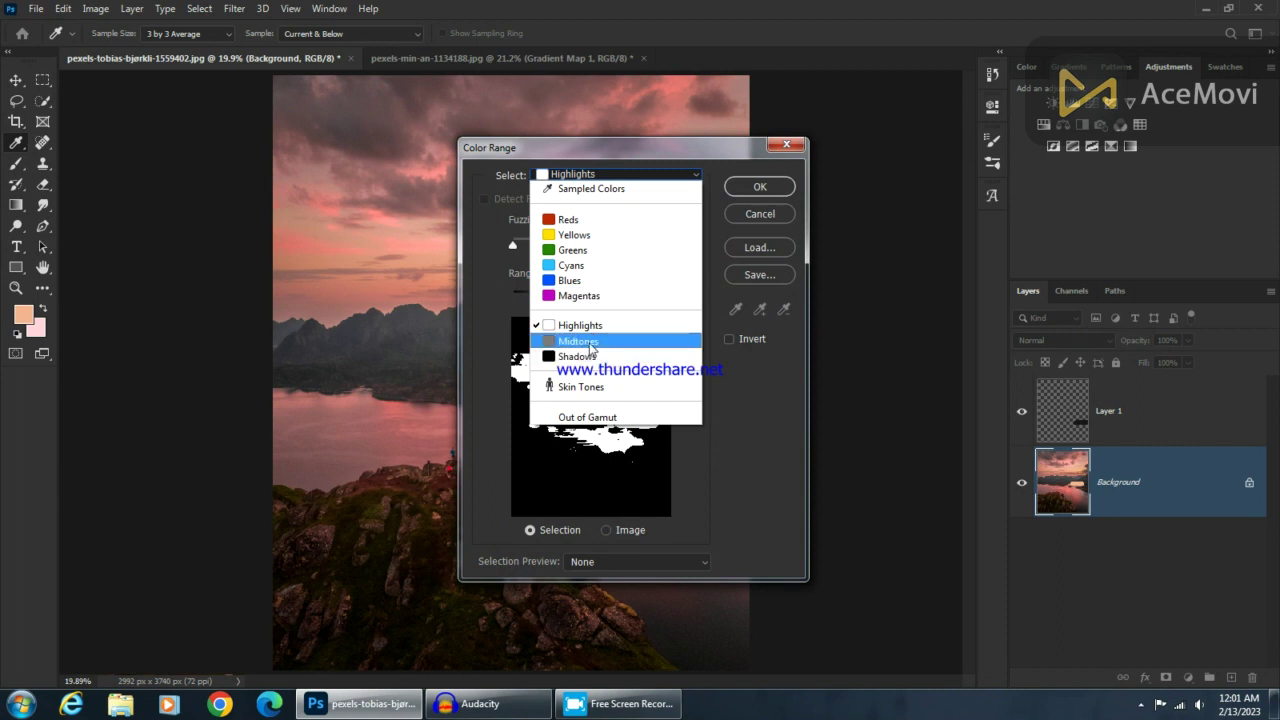
left_click(591, 345)
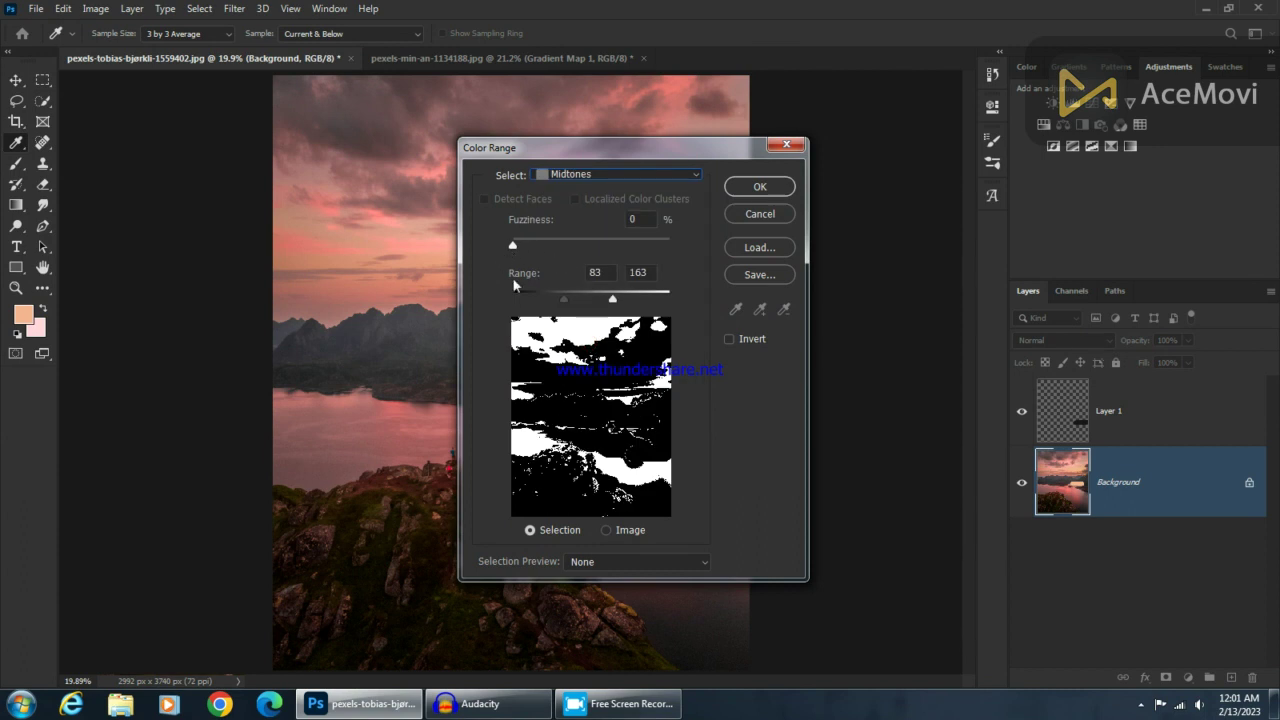
left_click_drag(613, 300, 614, 300)
left_click(759, 186)
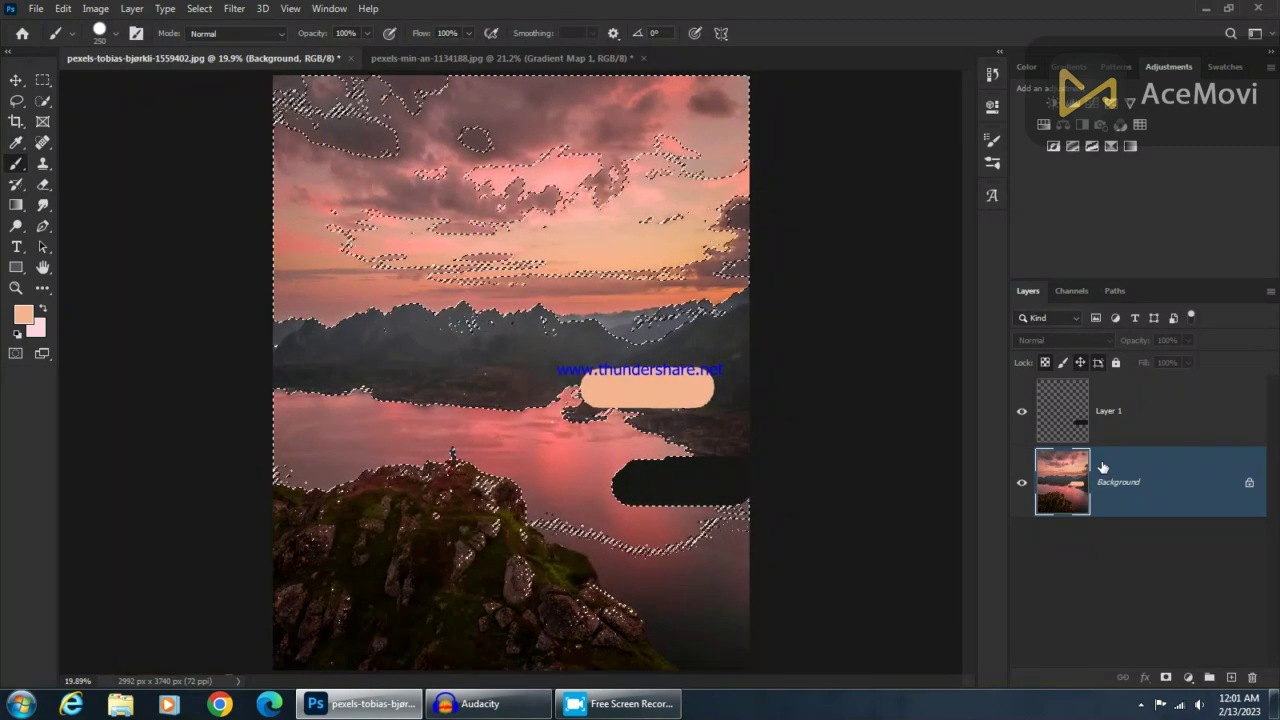
key("ctrl+j")
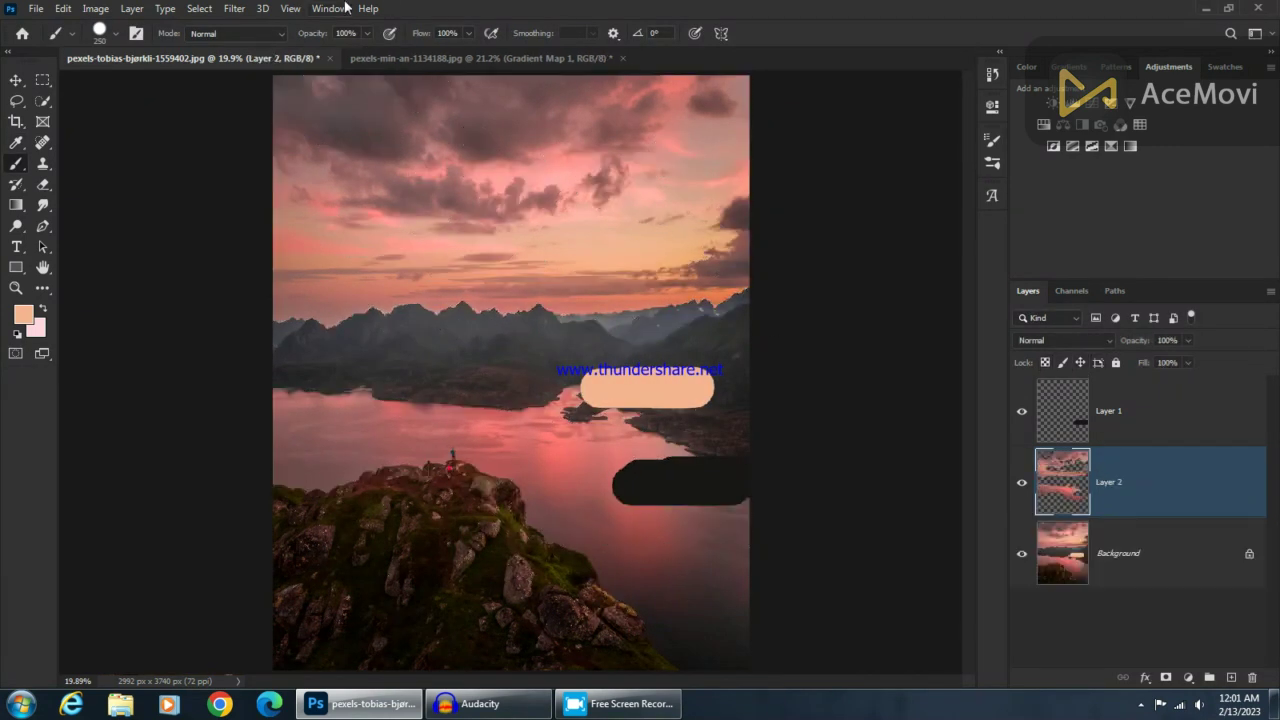
left_click(234, 8)
mouse_move(243, 190)
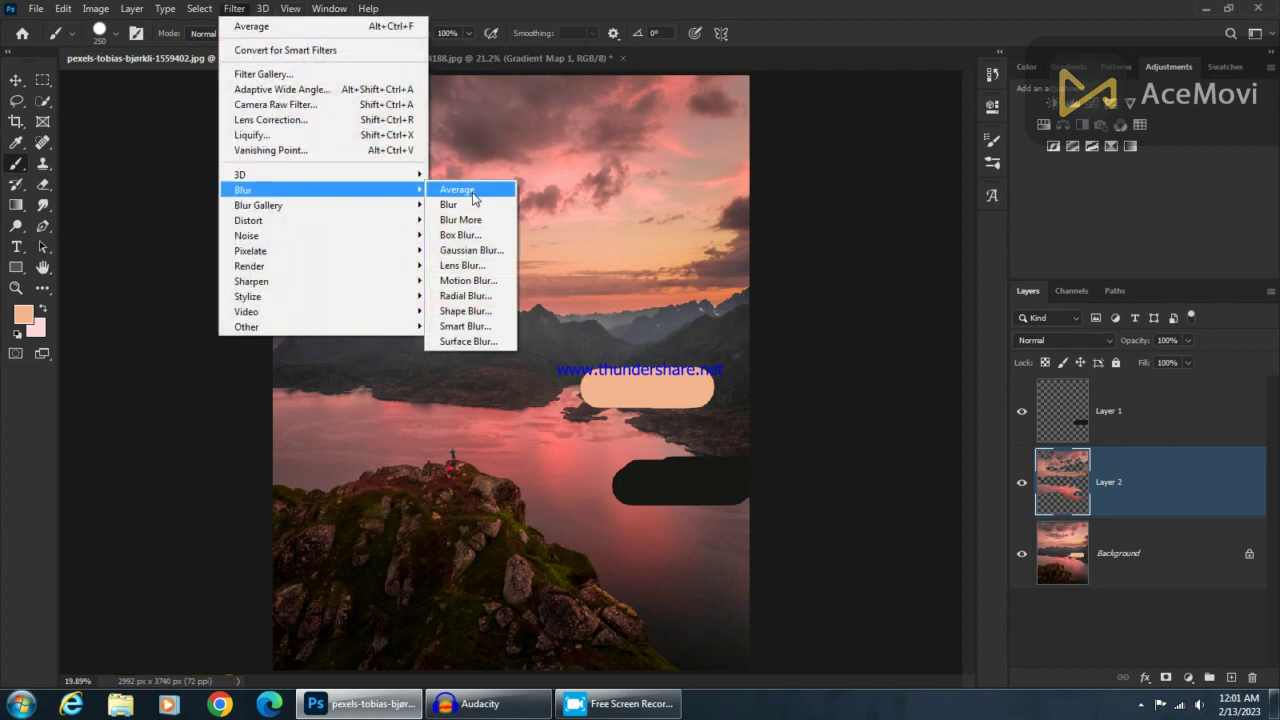
Average Layer 2's midtones into one flat brown and sample that colour
left_click(474, 199)
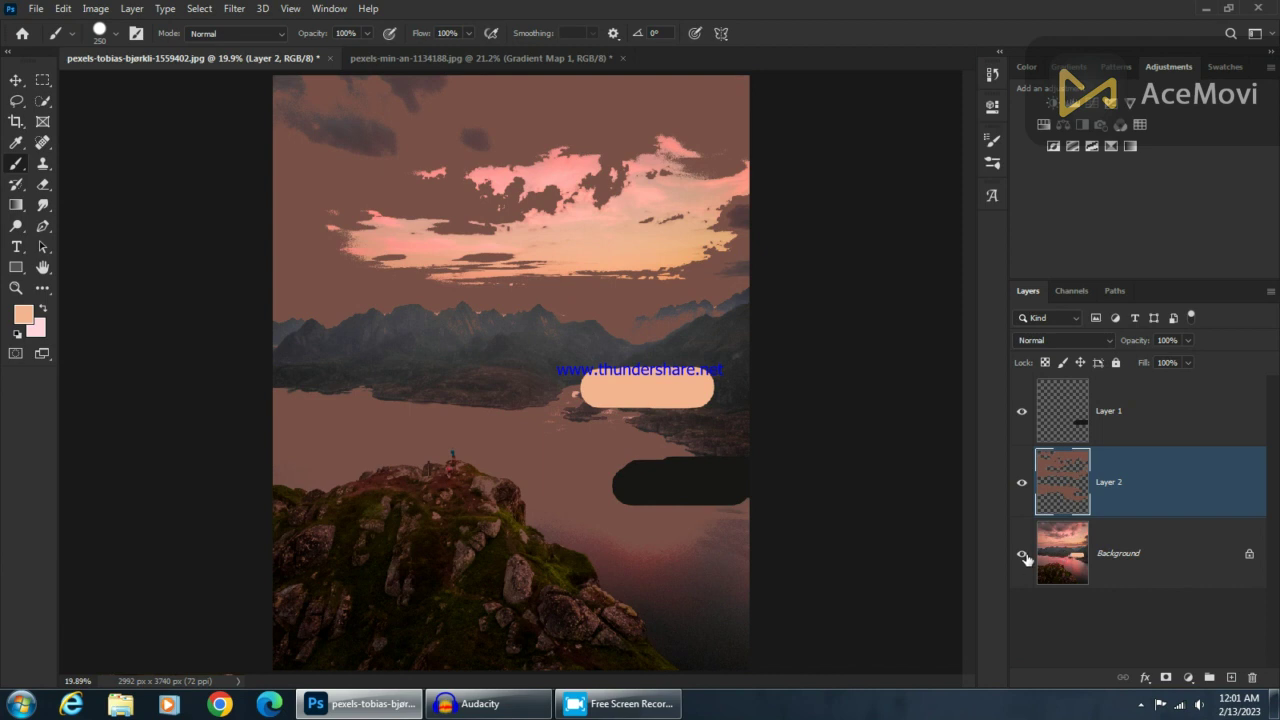
left_click(1022, 554)
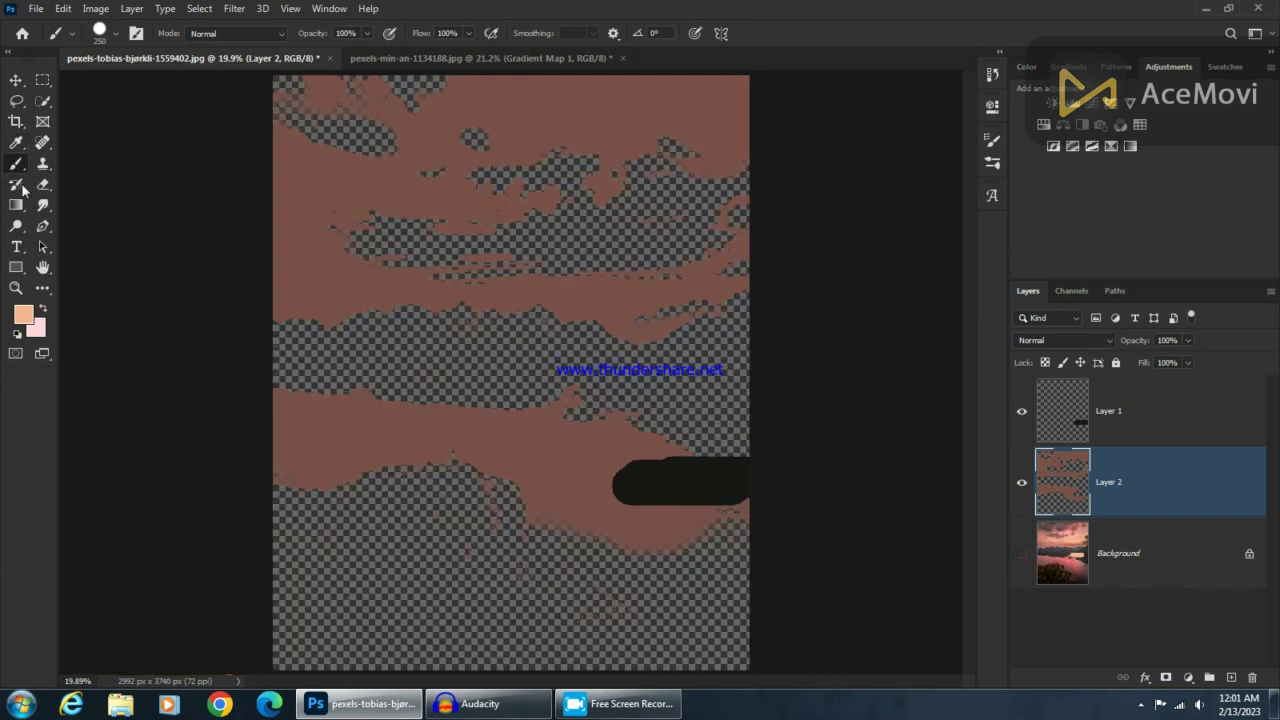
scroll(543, 140, "up", 1)
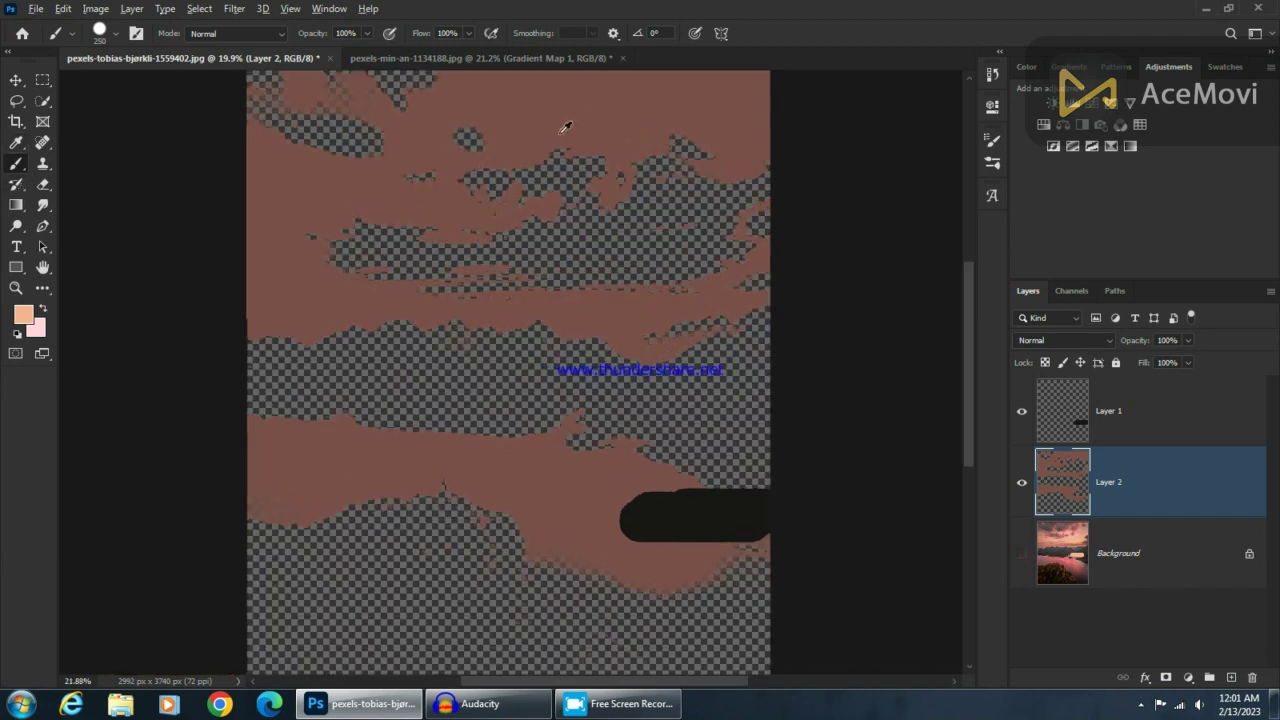
left_click(606, 103, "alt")
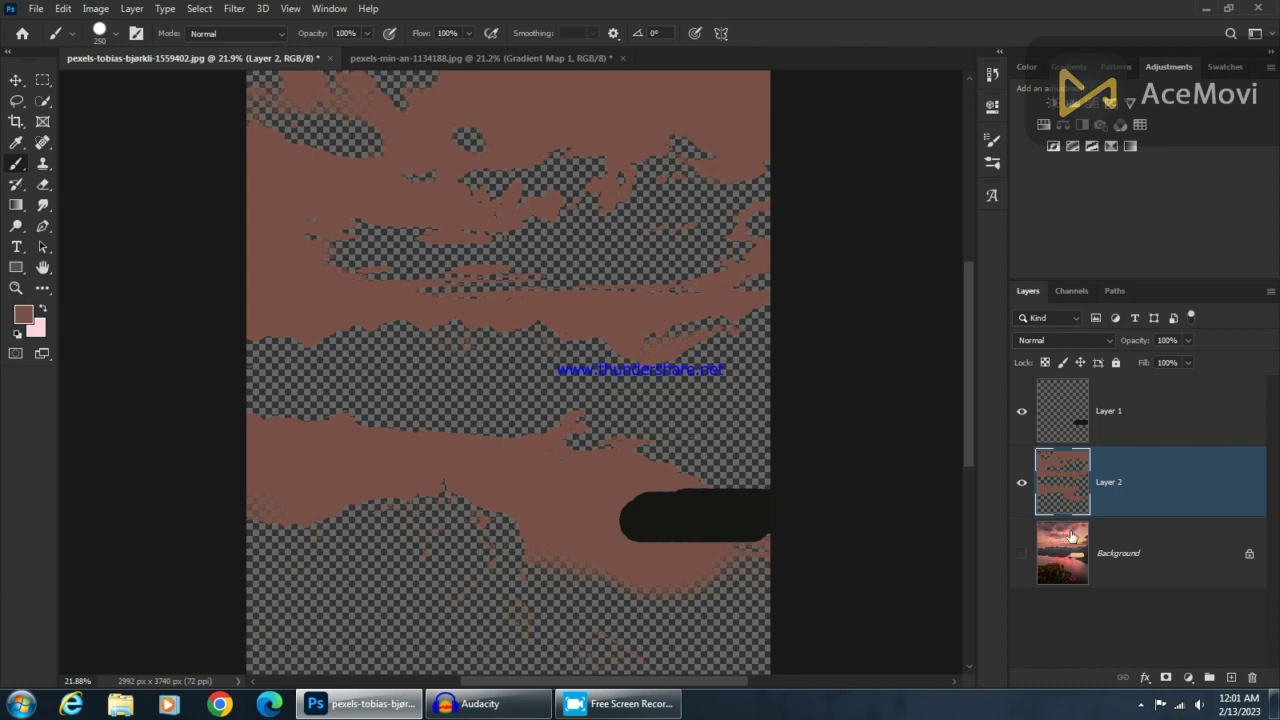
left_click(1021, 553)
Paint a brown swatch on Layer 1 between the peach and dark ones, then delete Layer 2
left_click(1075, 428)
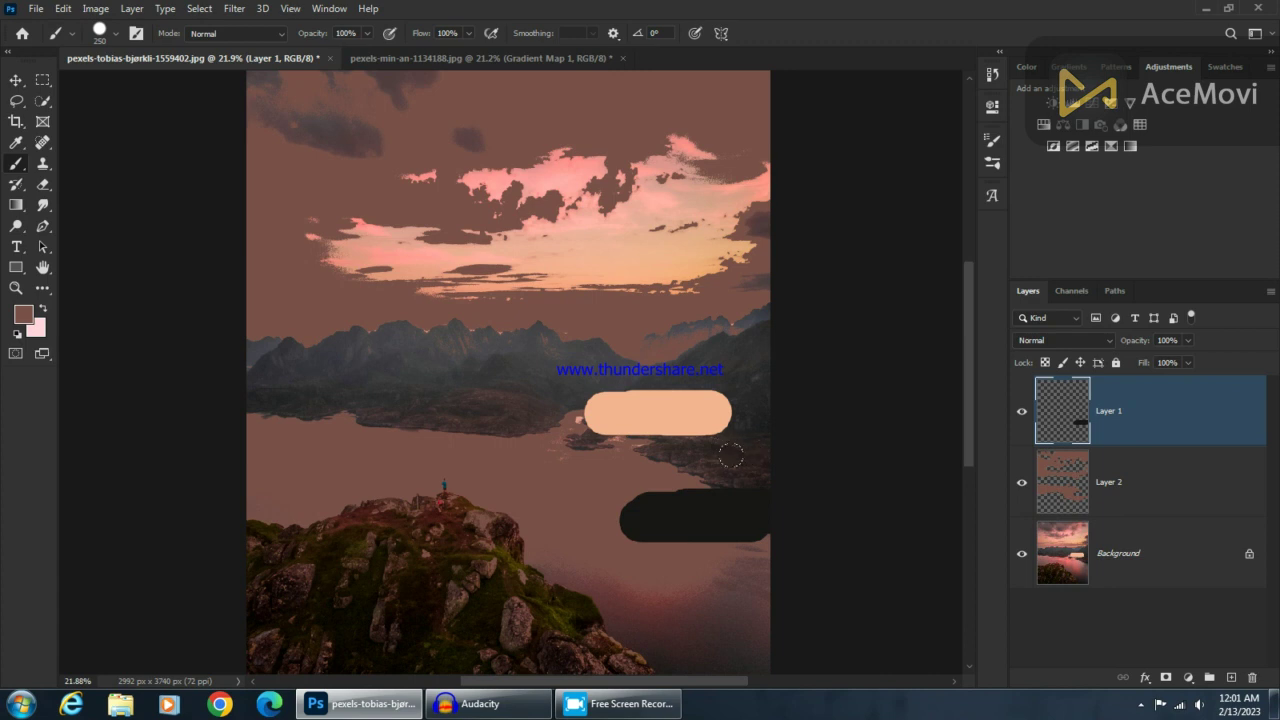
left_click_drag(746, 454, 684, 457)
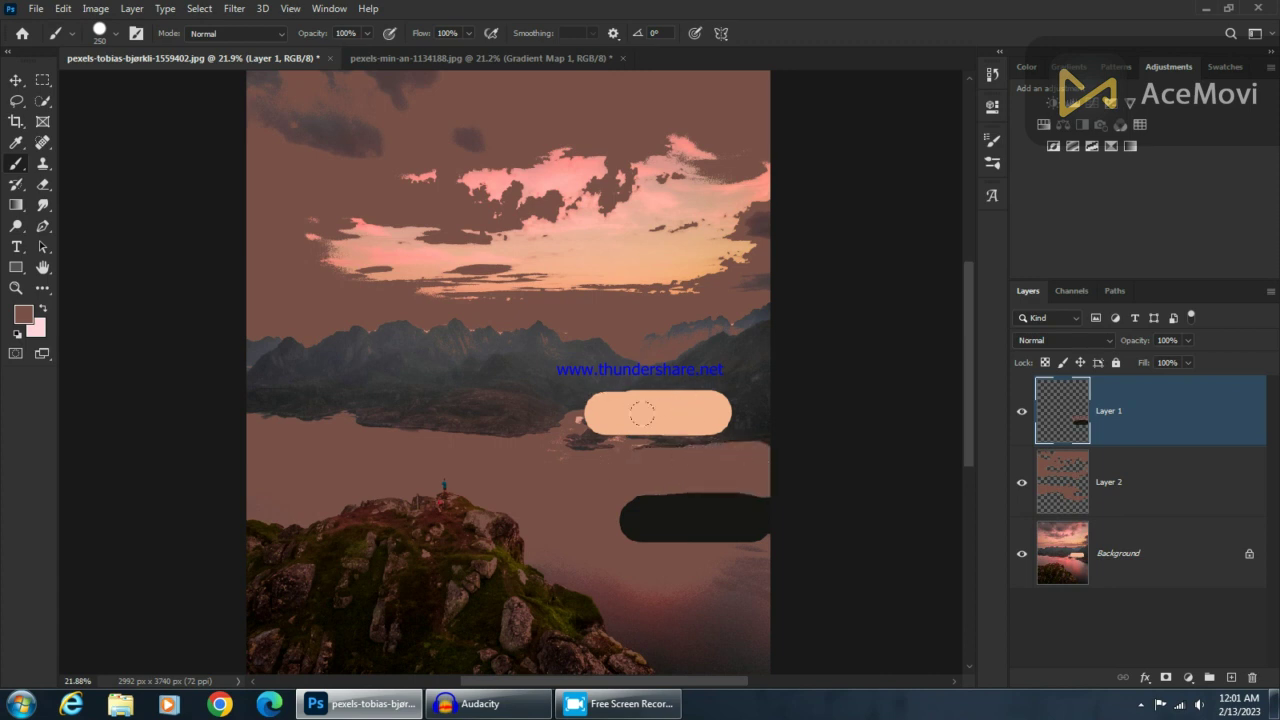
left_click(1116, 482)
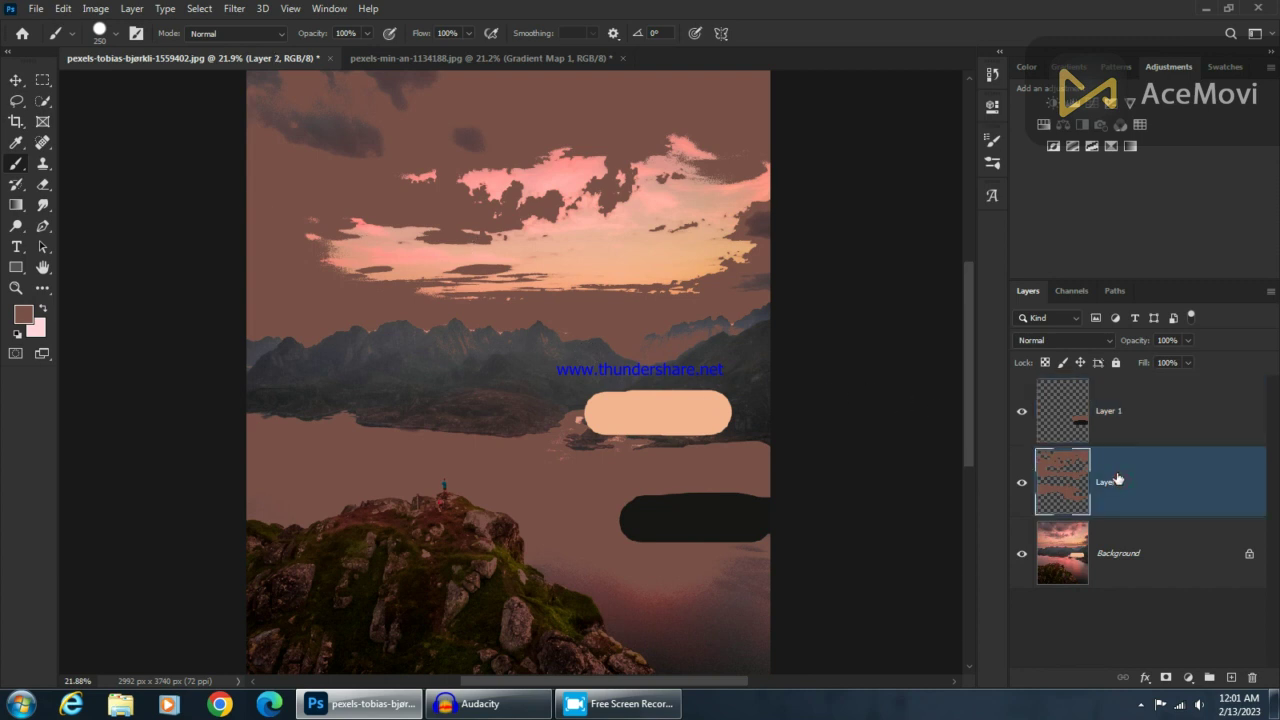
key("Delete")
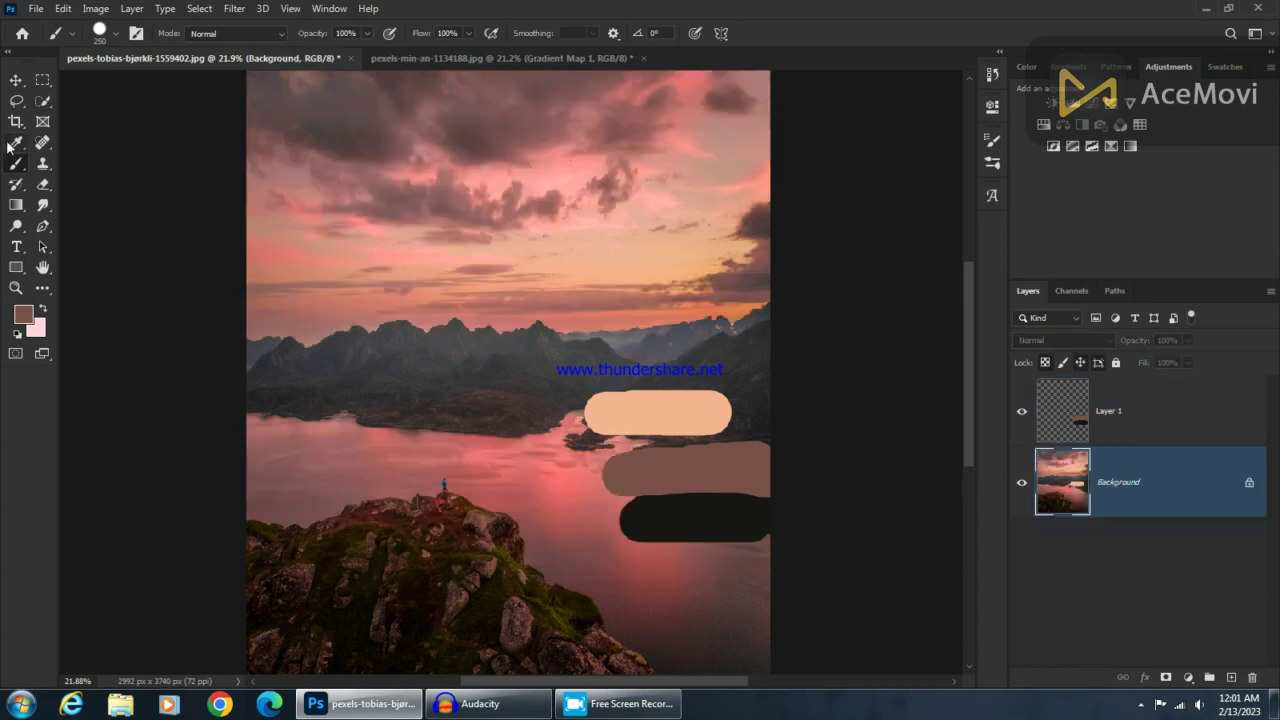
Resample the peach and paint it wider on Layer 1 to the right edge
left_click(12, 145)
left_click(656, 410)
left_click(1068, 418)
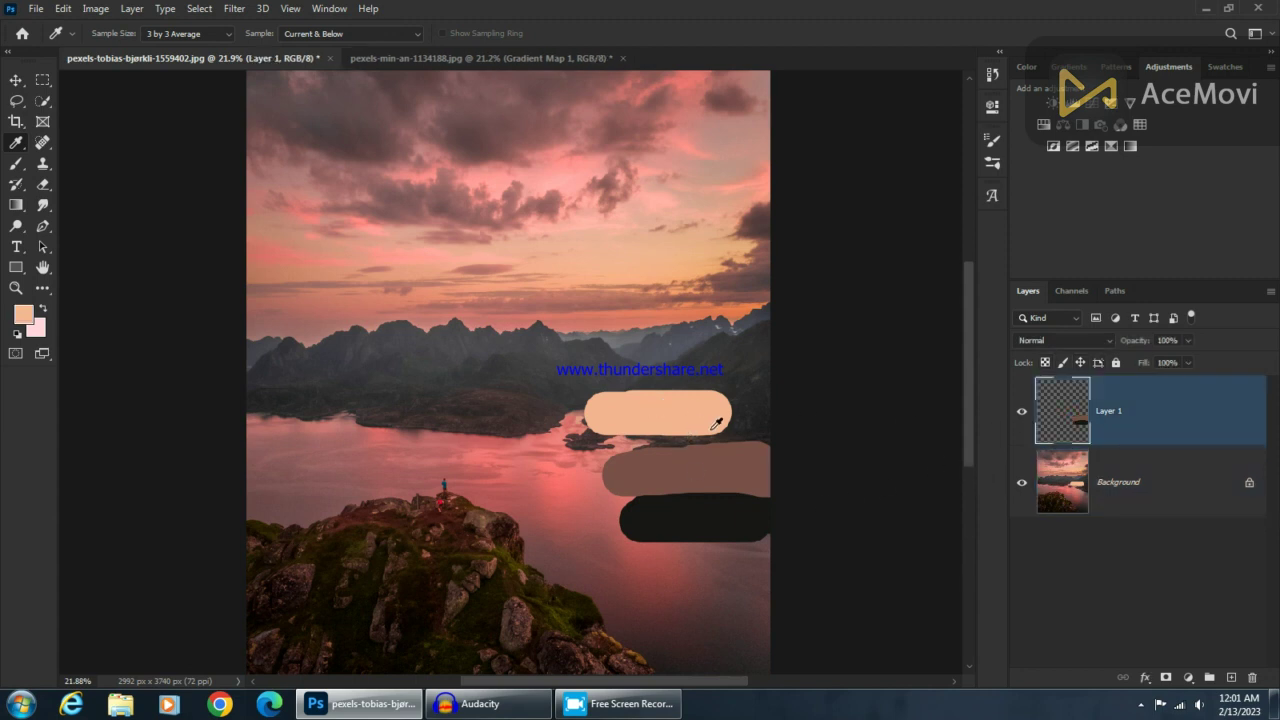
left_click(8, 168)
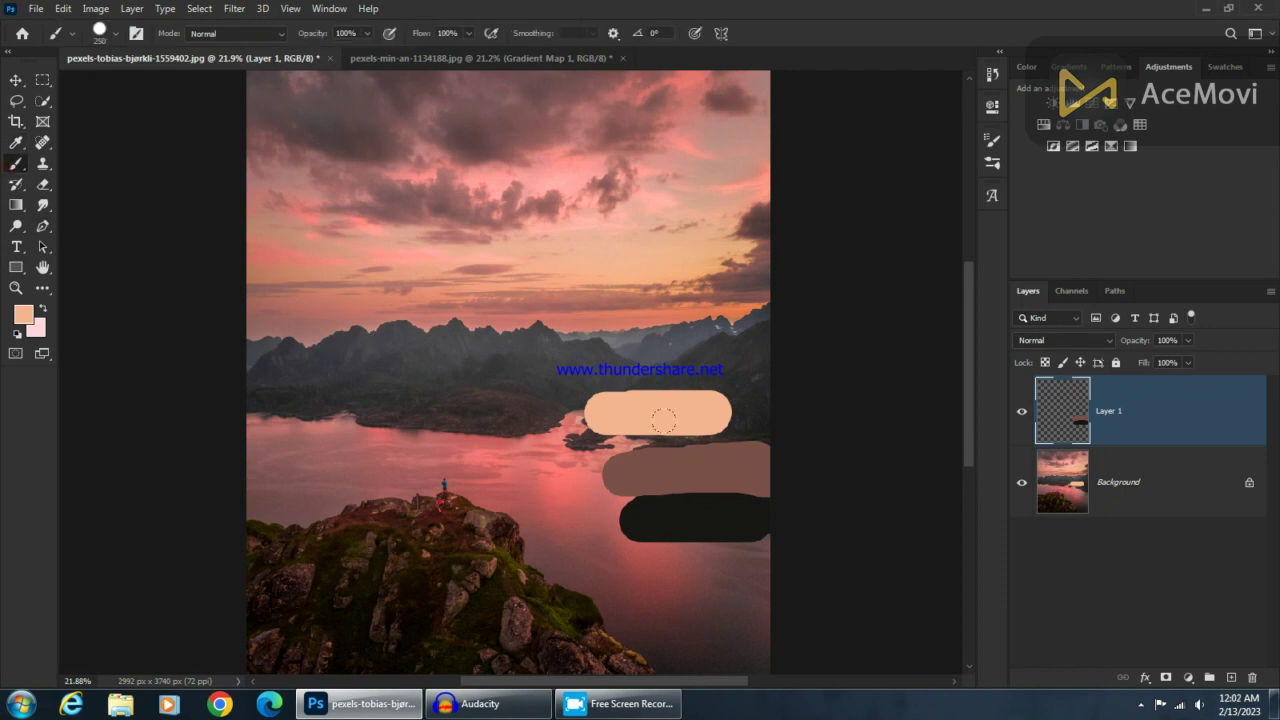
left_click_drag(742, 402, 632, 410)
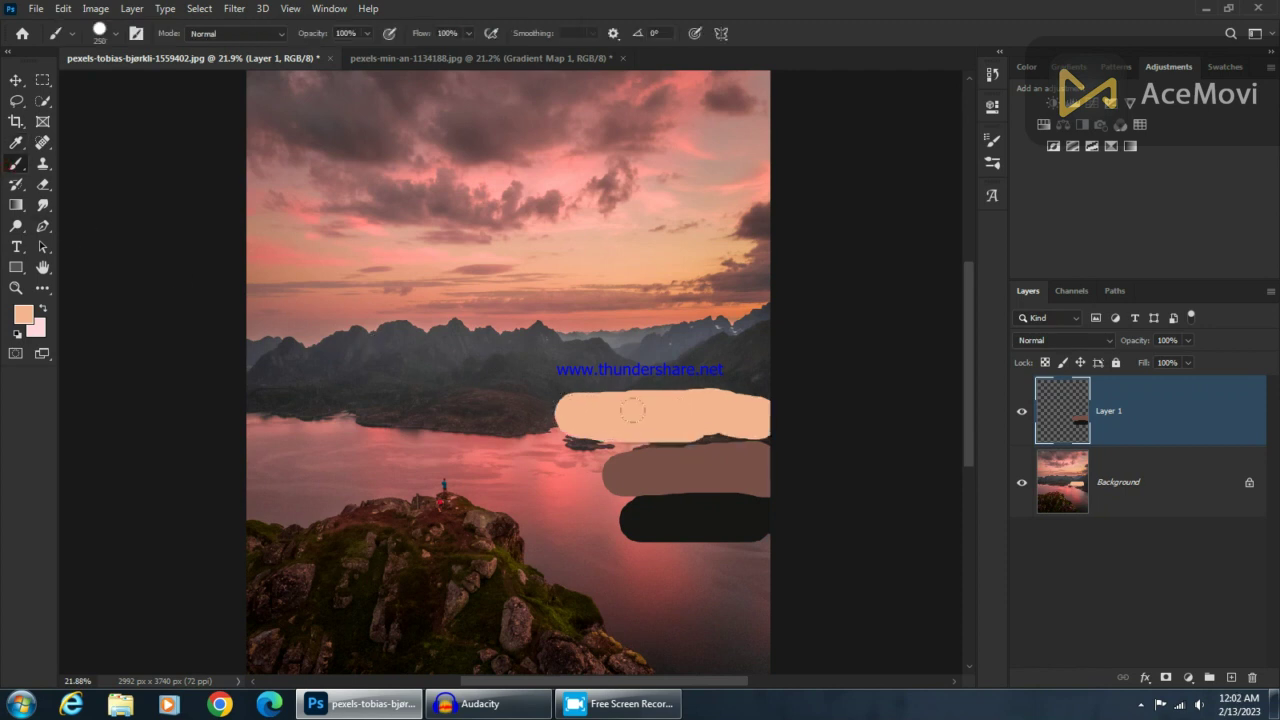
Drag the Layer 1 swatches into the pexels-min-an-1134188.jpg landscape document
left_click(1148, 418)
left_click(15, 79)
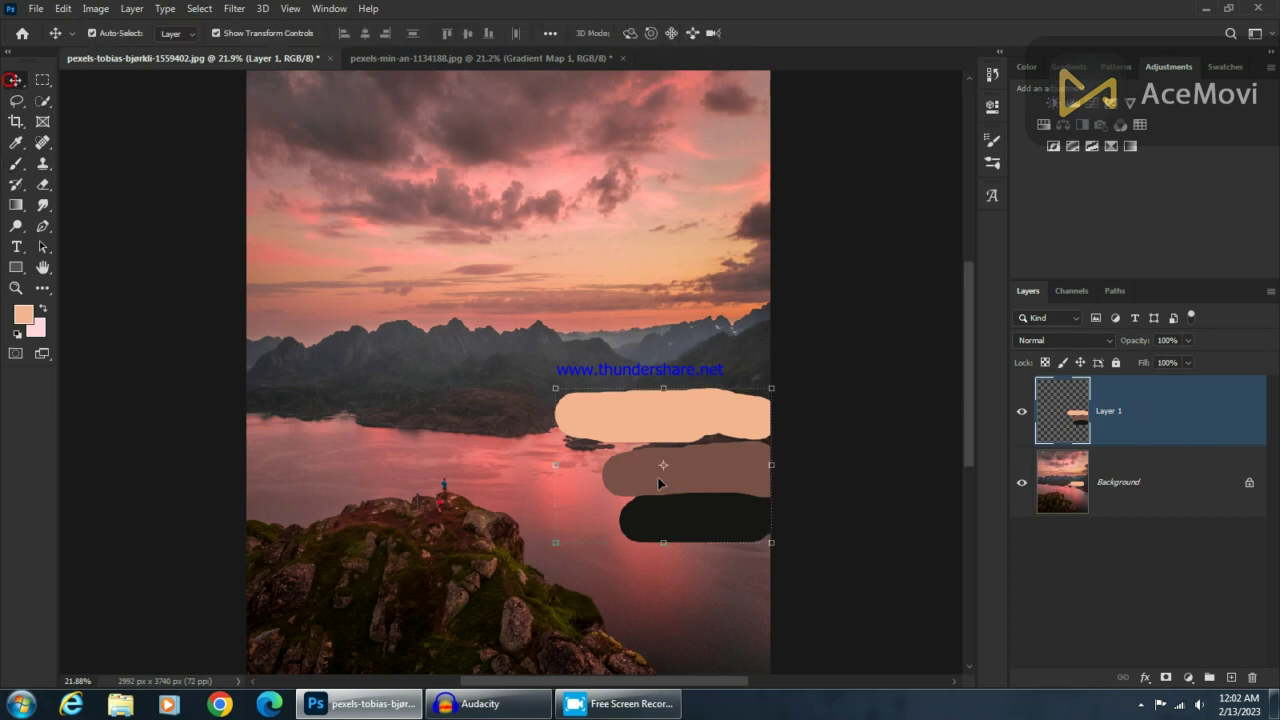
mouse_move(648, 414)
left_mouse_down()
mouse_move(490, 167)
mouse_move(307, 393)
mouse_move(266, 393)
left_mouse_up()
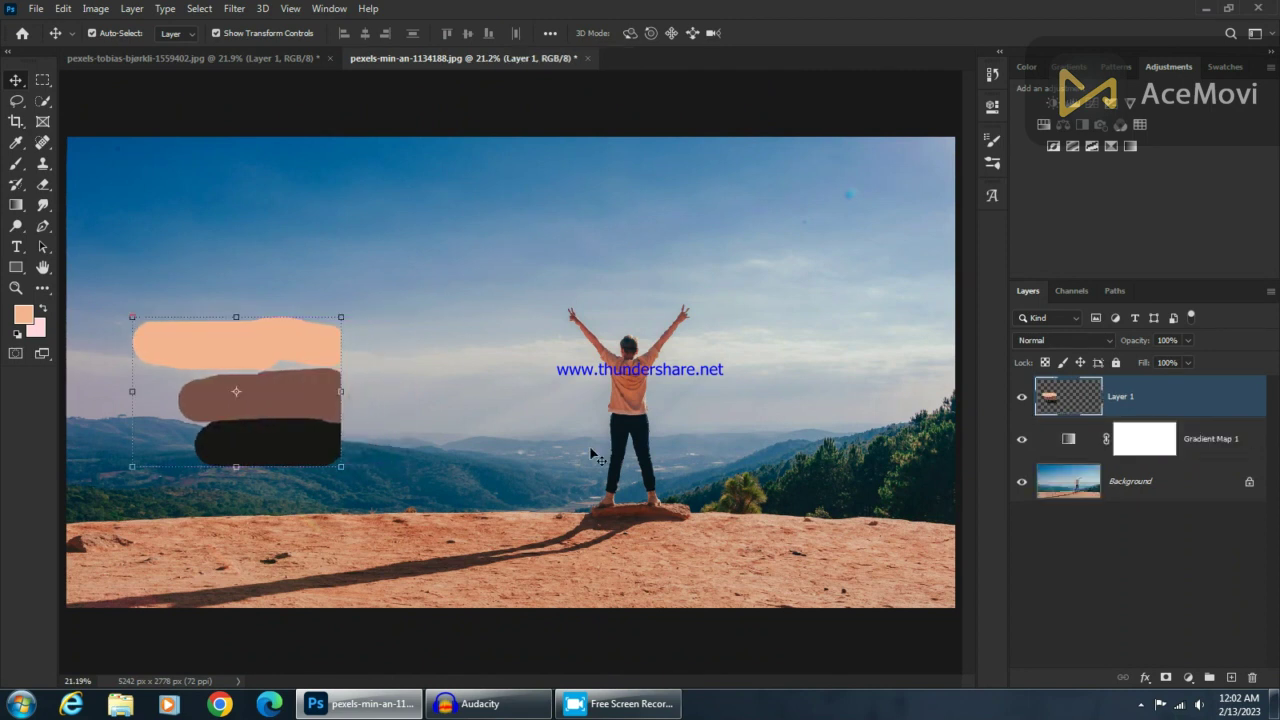
Add a Curves adjustment above Gradient Map 1 and clip both adjustments to the layers below
left_click(1200, 442)
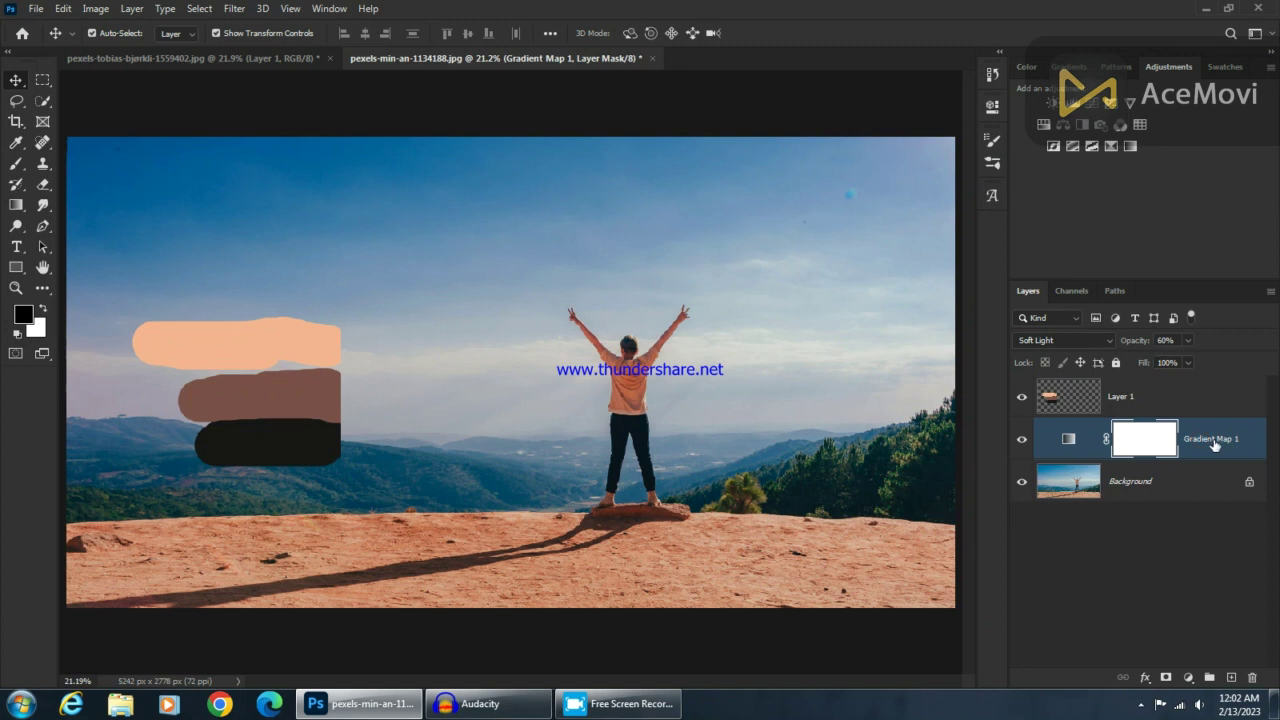
left_click(1192, 675)
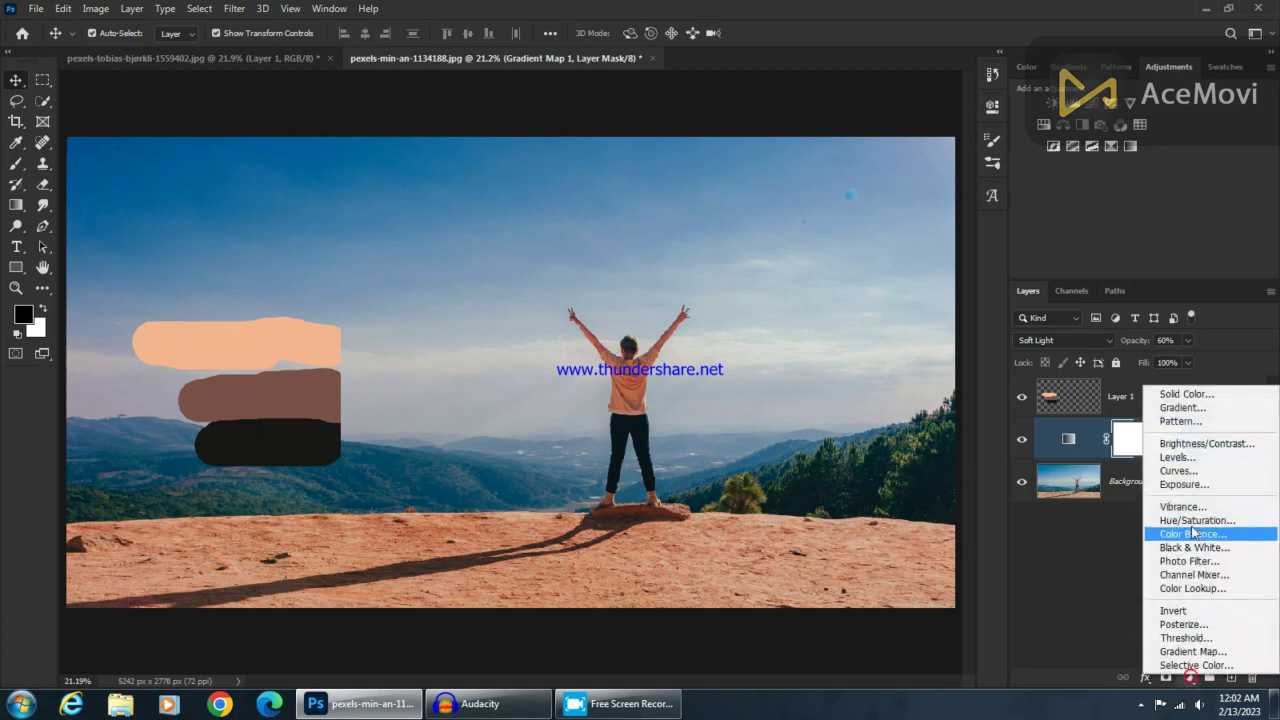
left_click(1158, 470)
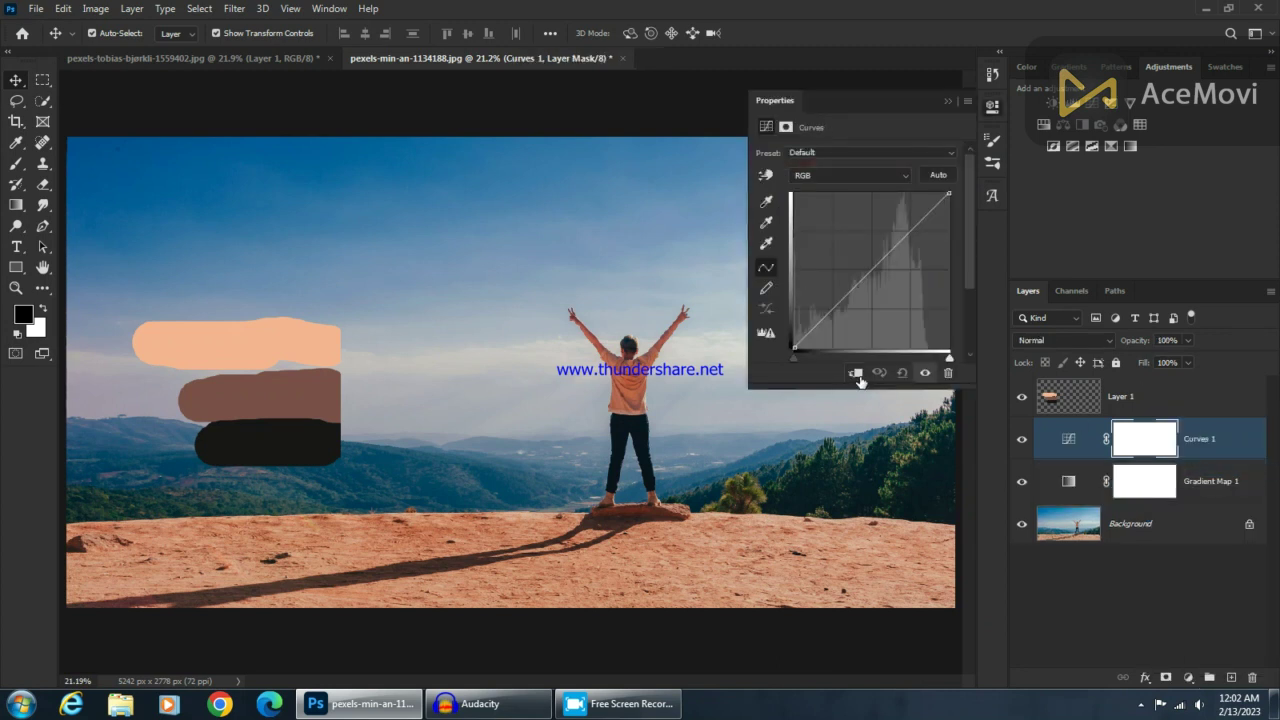
left_click(856, 373)
left_click(1066, 483)
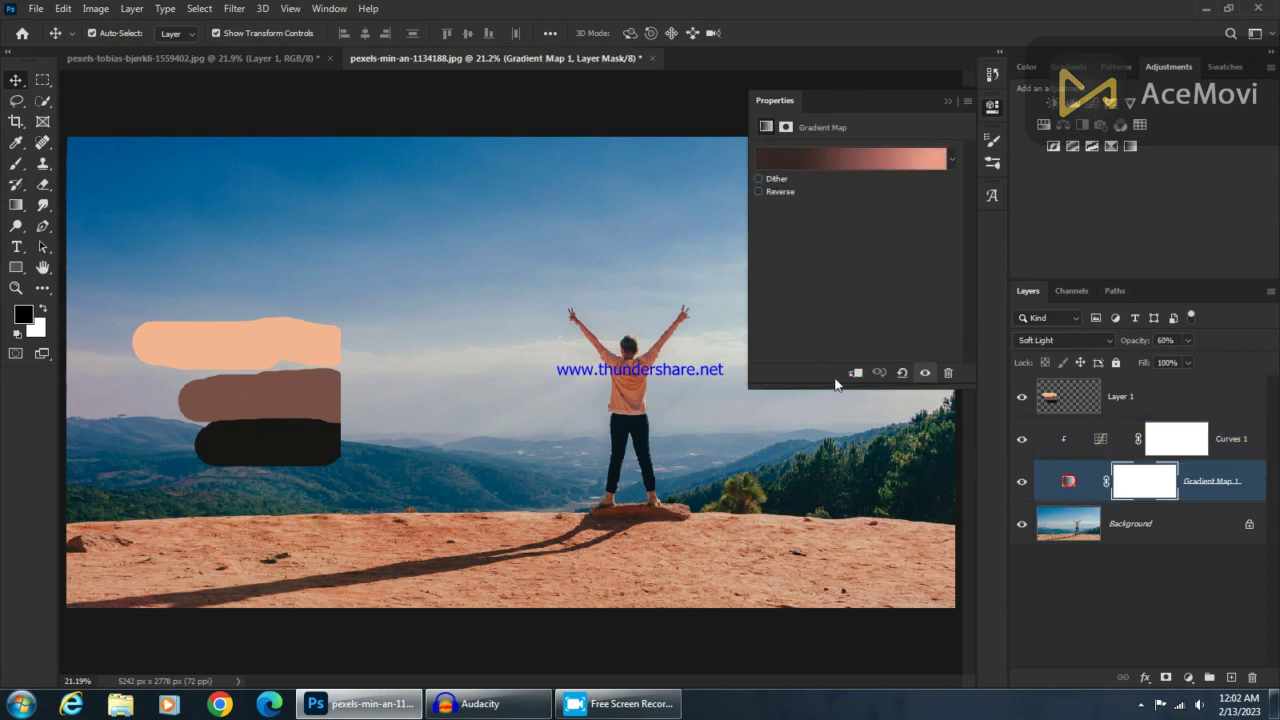
left_click(858, 374)
Choose the Curves white-point eyedropper and add one control point on the curve
left_click(1100, 440)
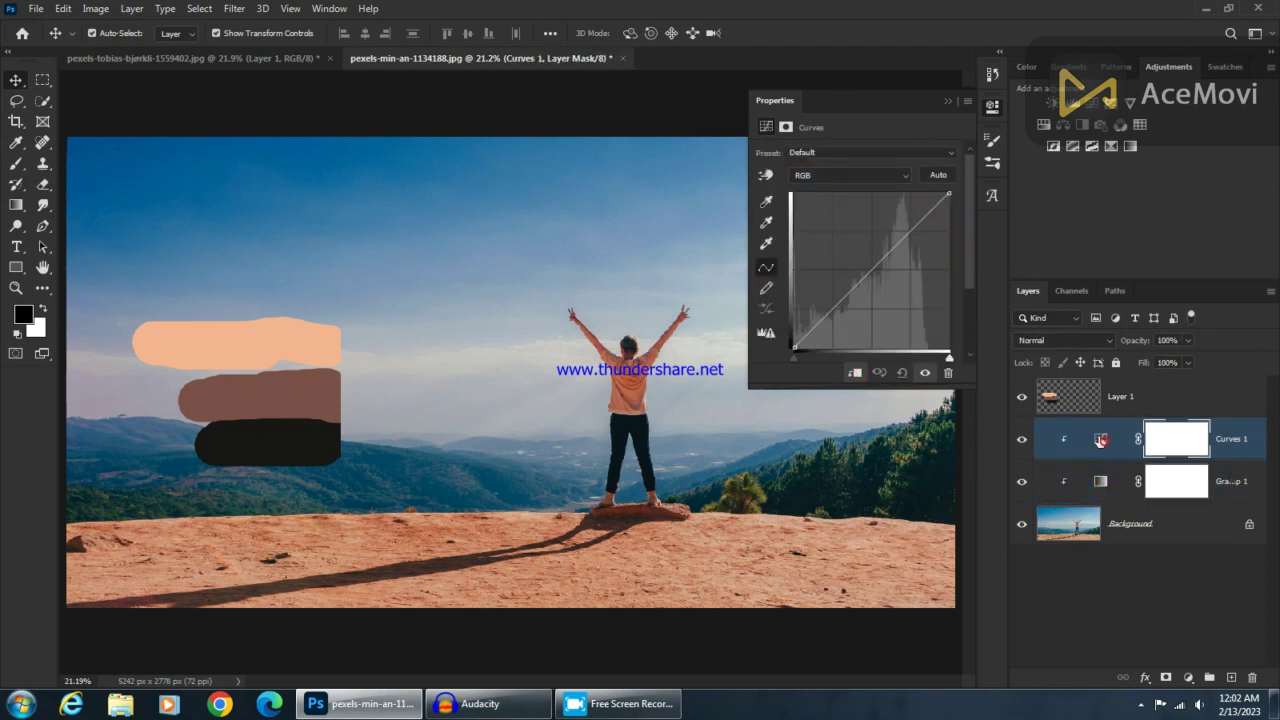
left_click(769, 245)
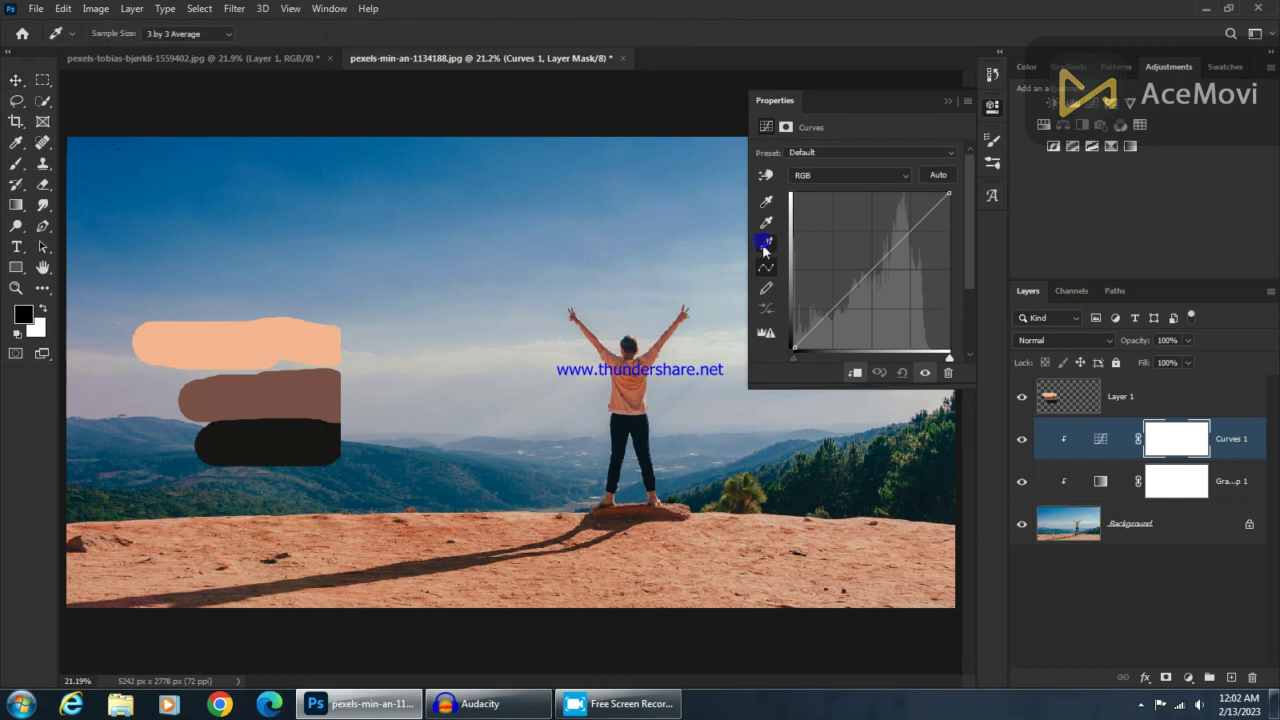
left_click(840, 303)
left_click(1101, 437)
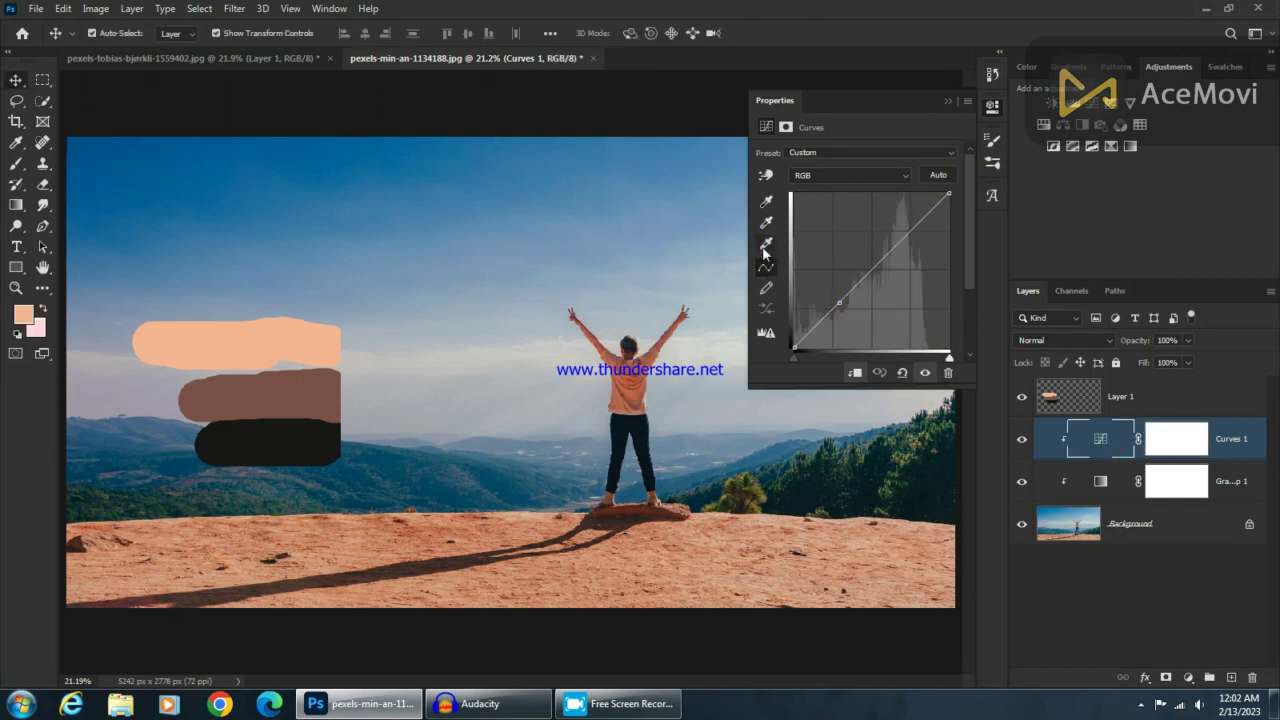
Set the Curves highlight target colour to the peach stroke, sampling from All Layers, without saving defaults
double_click(766, 243)
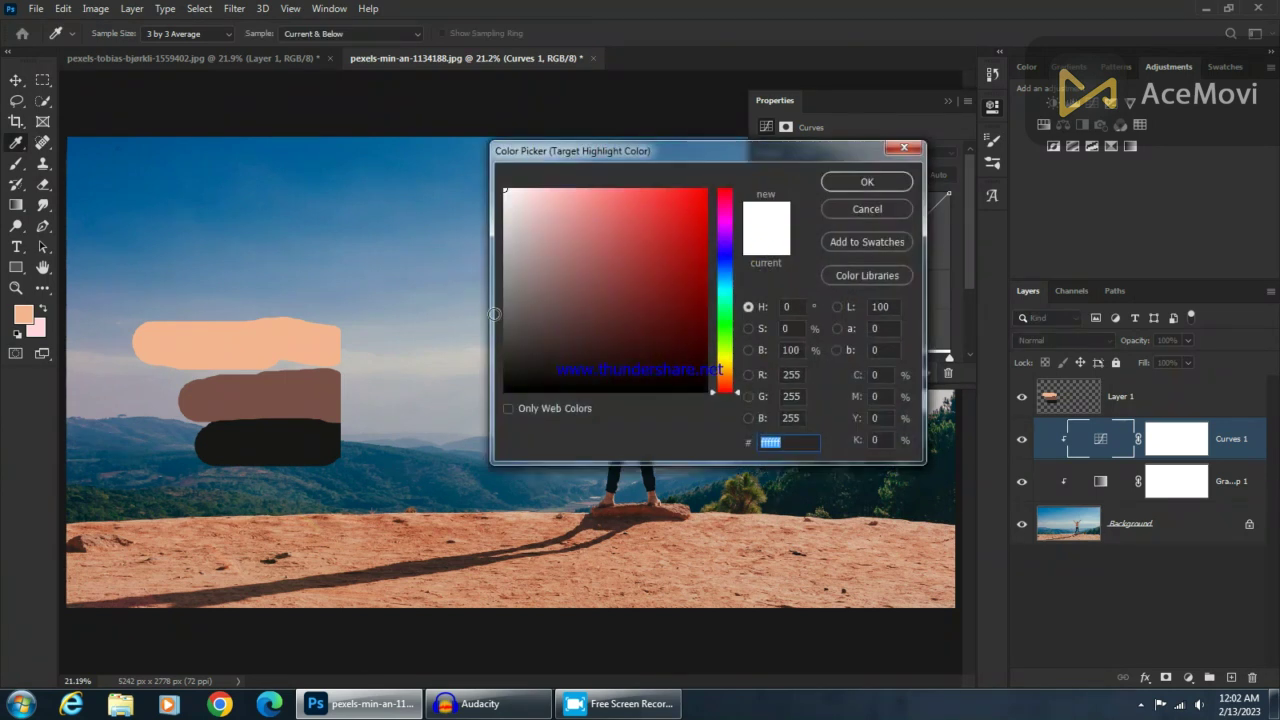
left_click(238, 334)
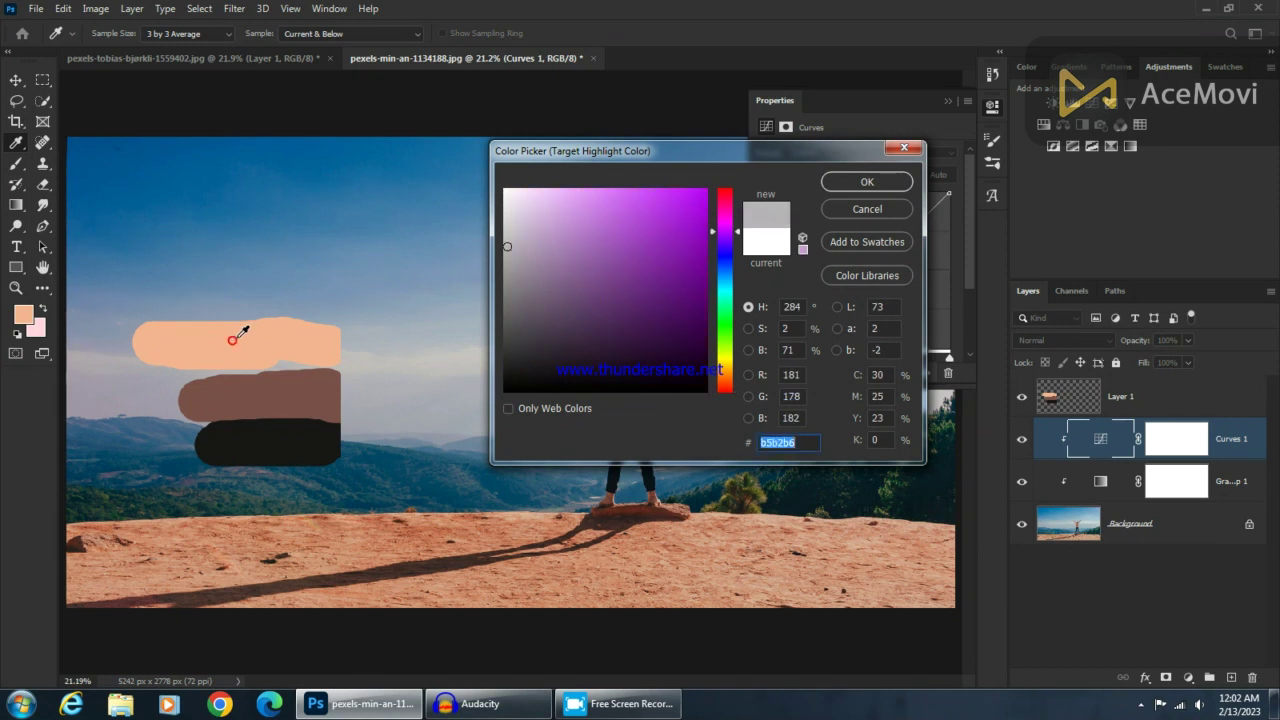
left_click(288, 340)
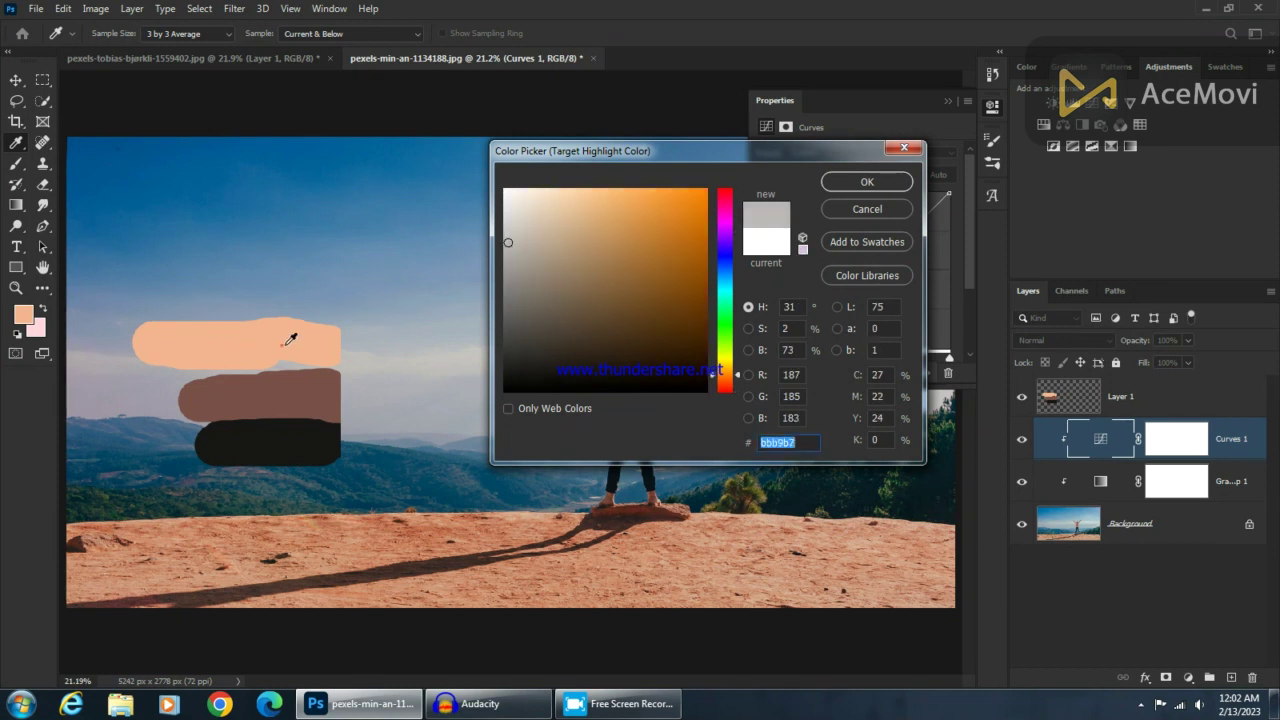
left_click(320, 35)
left_click(312, 76)
left_click(319, 33)
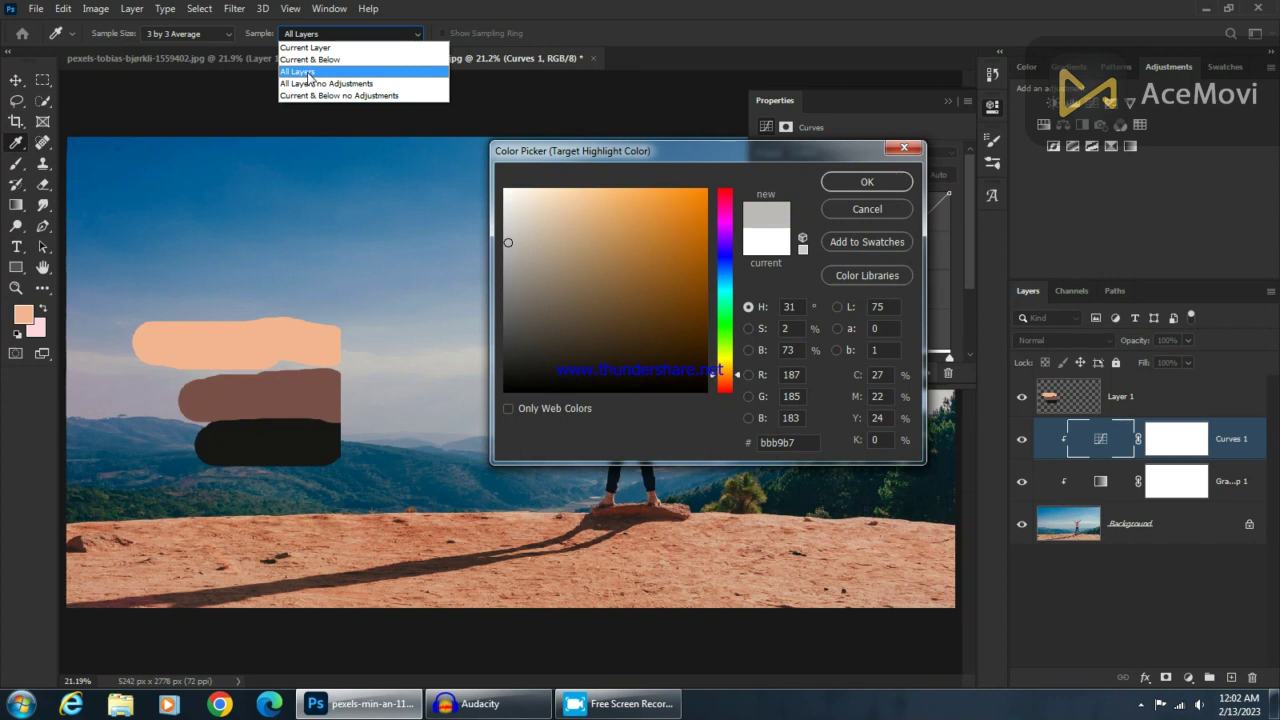
left_click(309, 74)
left_click(285, 329)
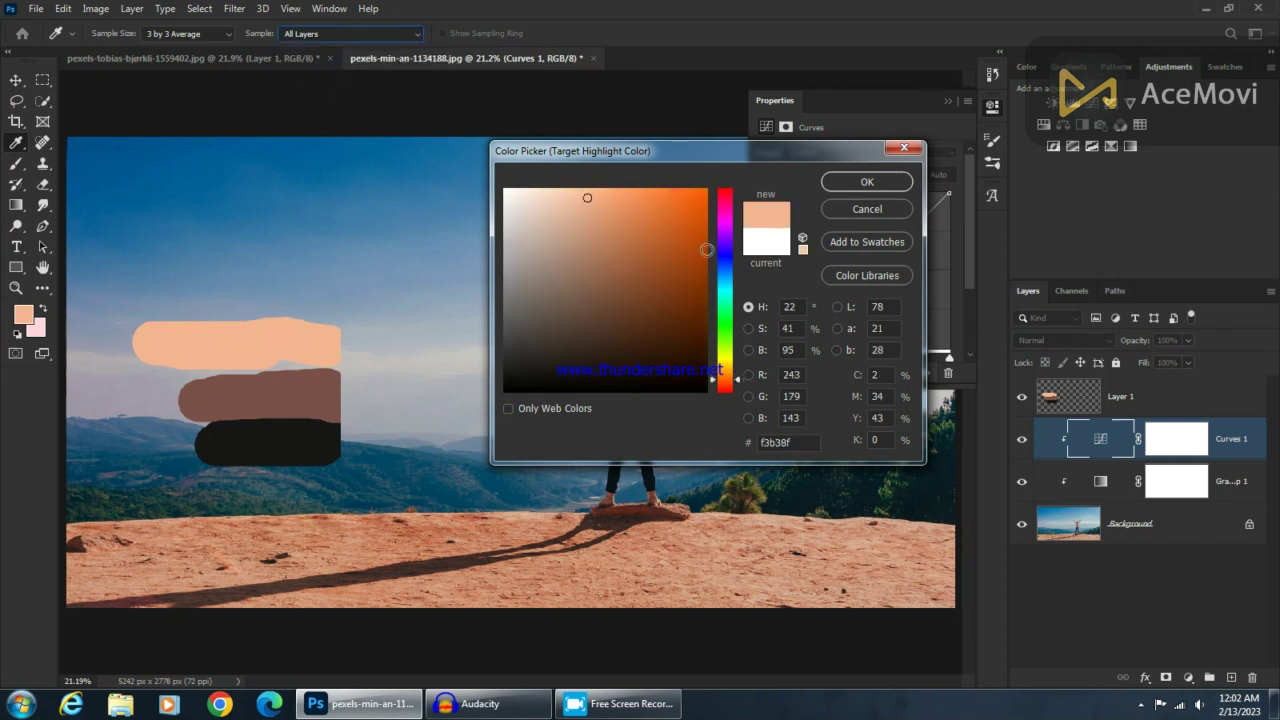
left_click(840, 184)
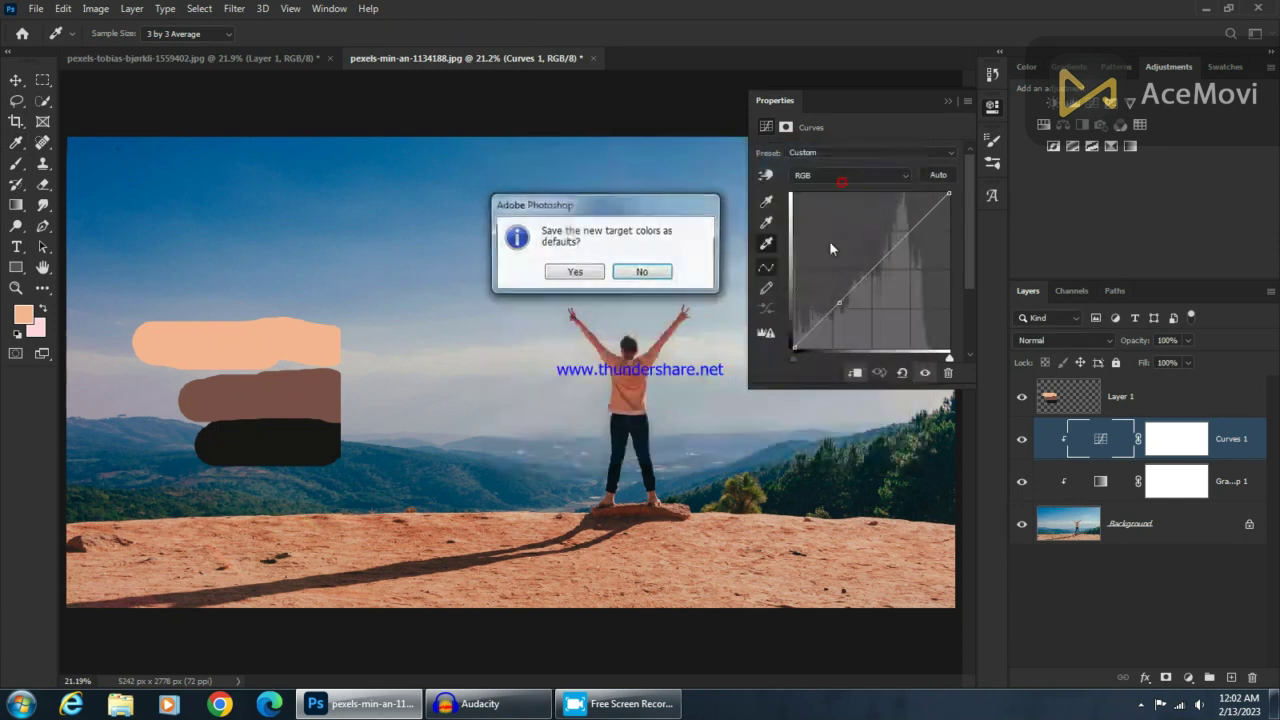
left_click(642, 272)
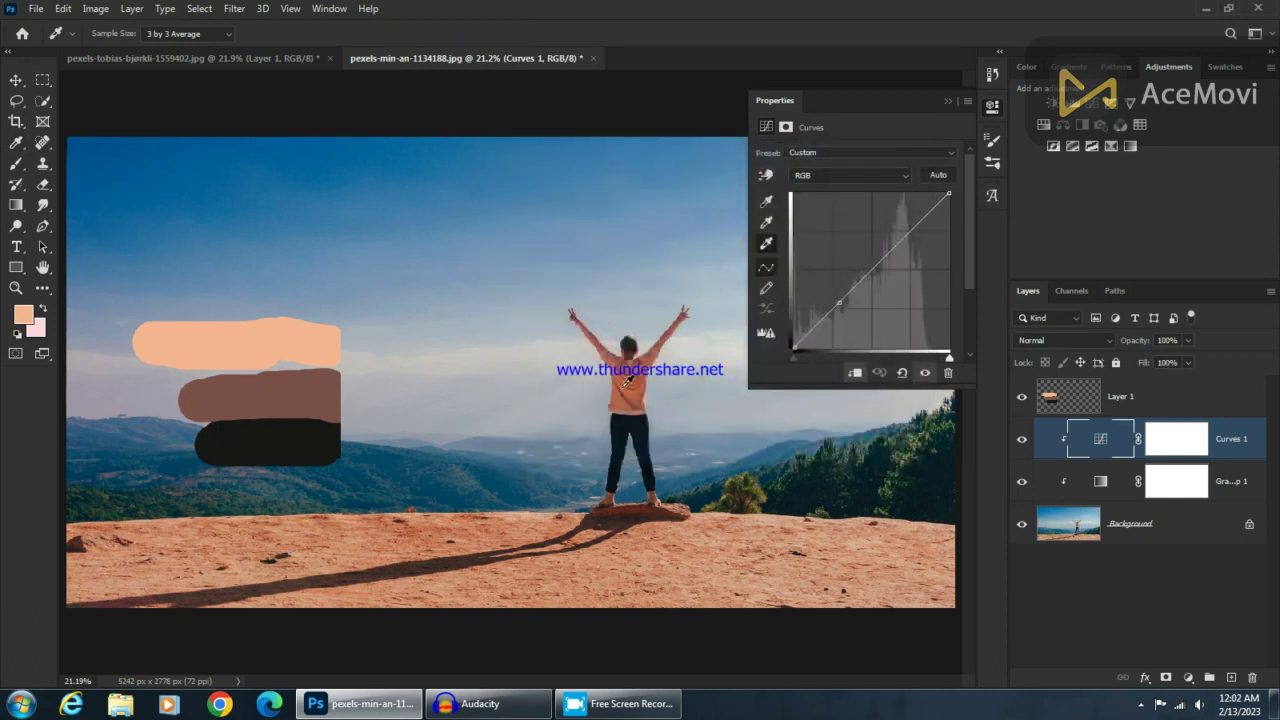
Set the photo's highlight point, warming the image orange, and fit it on screen
scroll(648, 360, "up", 4)
scroll(651, 375, "up", 2)
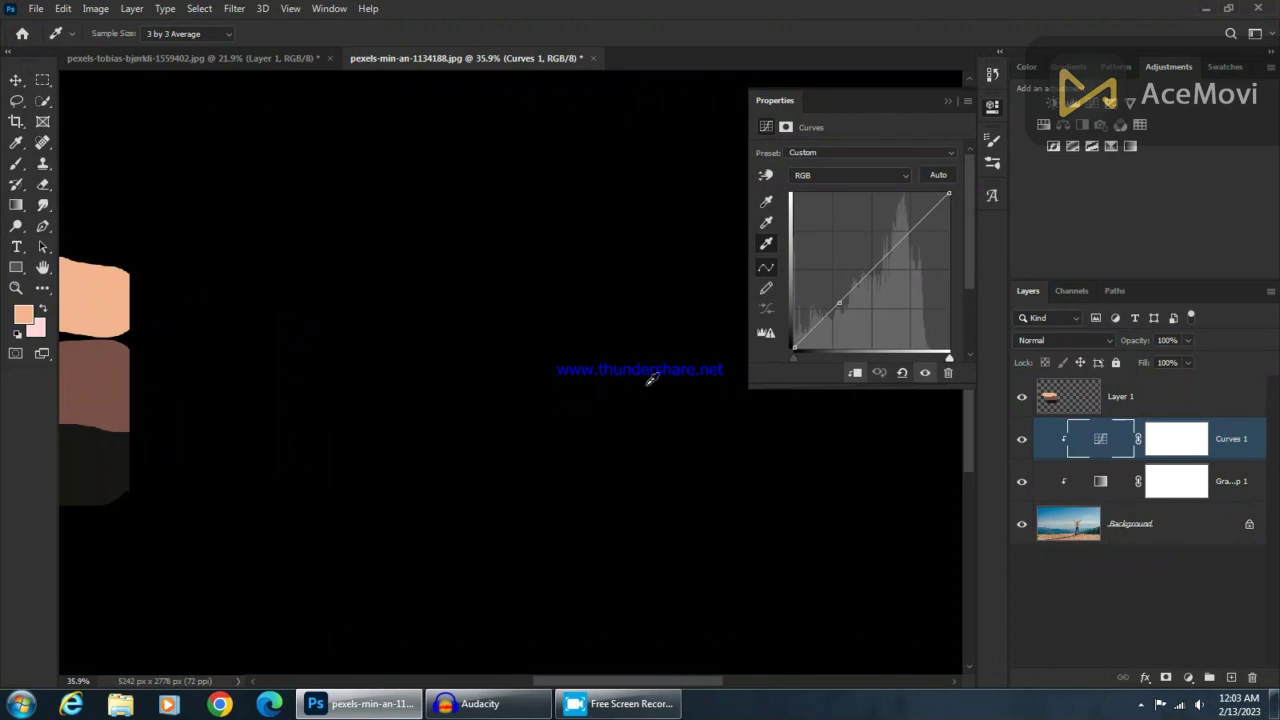
scroll(651, 378, "up", 2)
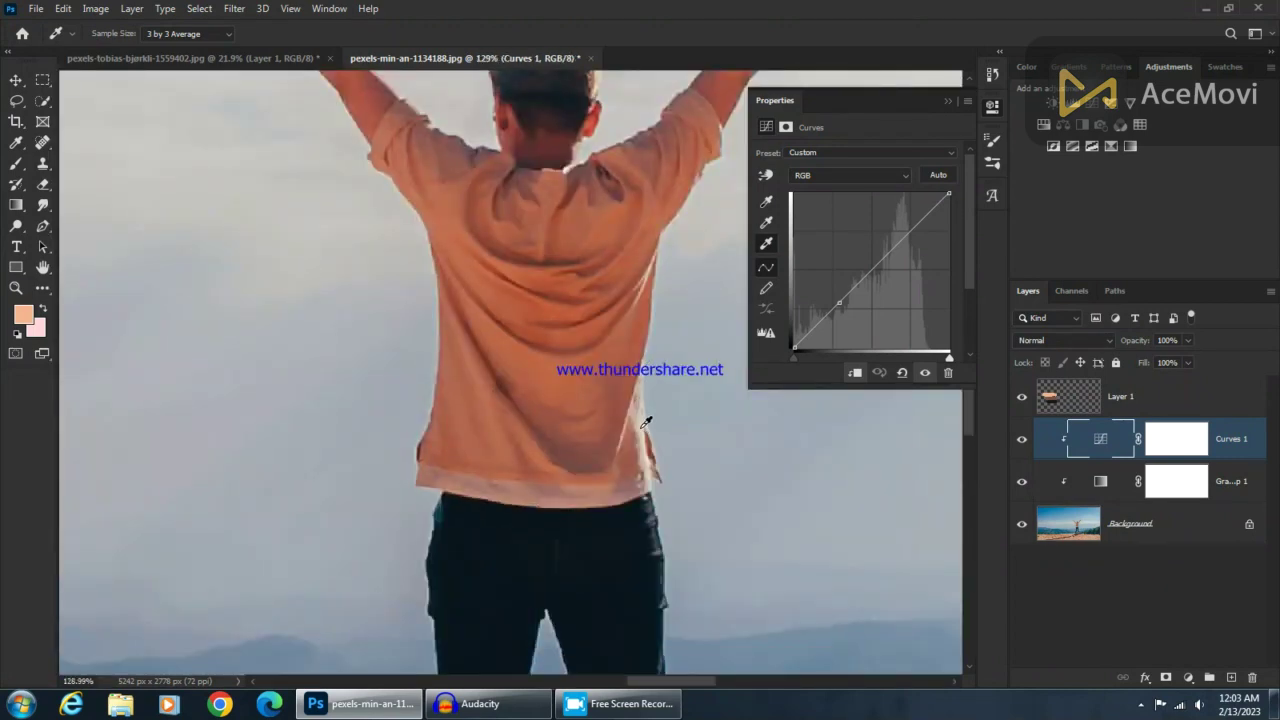
left_click(646, 421)
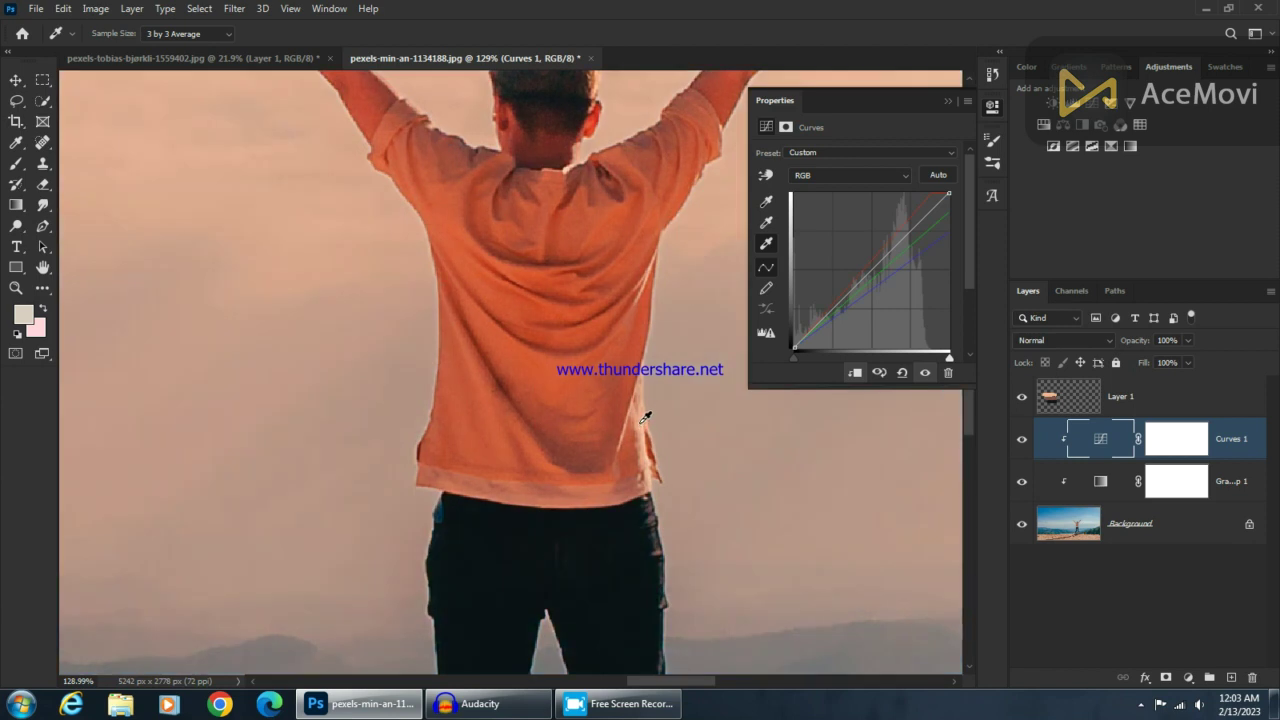
key("ctrl+0")
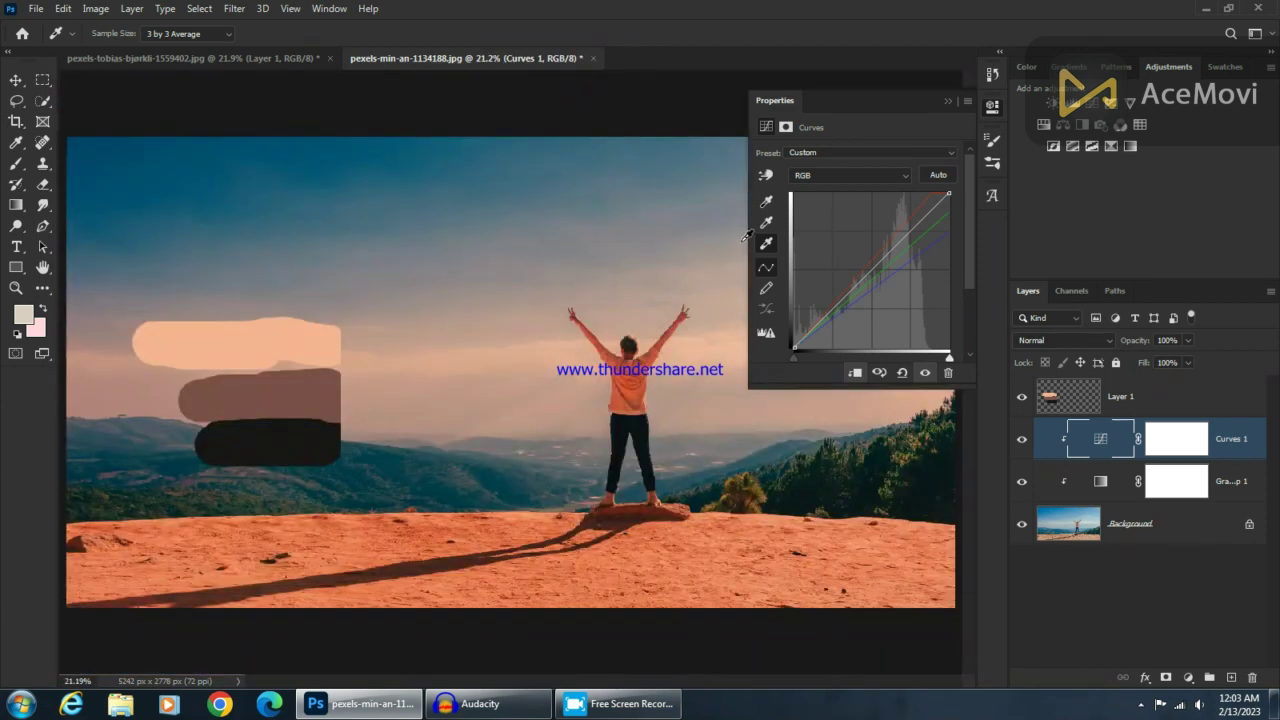
left_click(766, 202)
Set the Curves shadow target colour to the near-black 171616 from the dark stroke
double_click(766, 204)
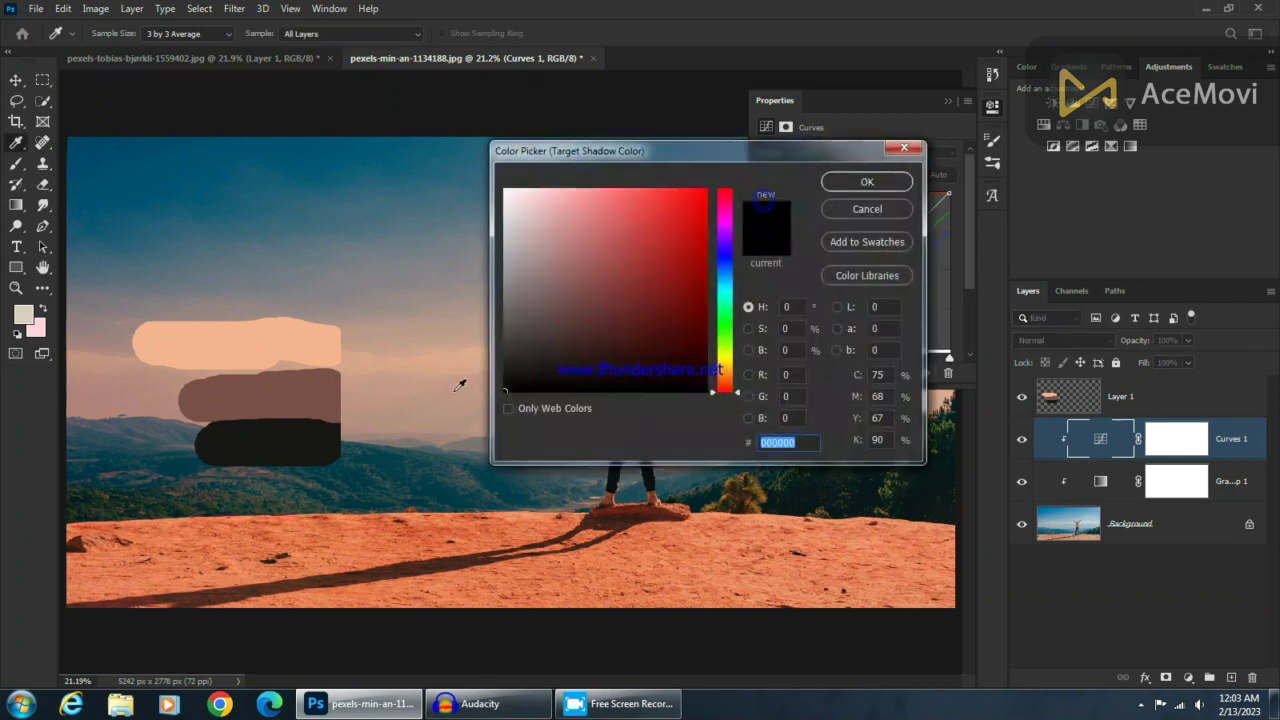
left_click(313, 442)
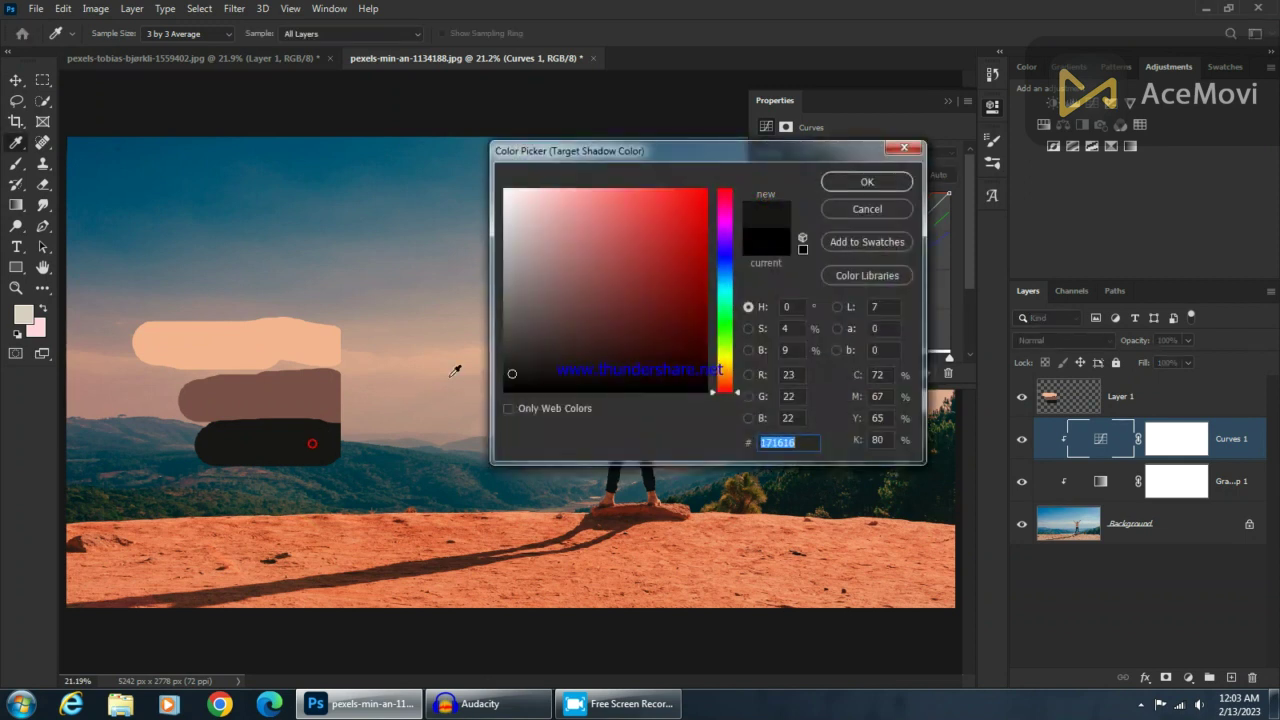
left_click(866, 181)
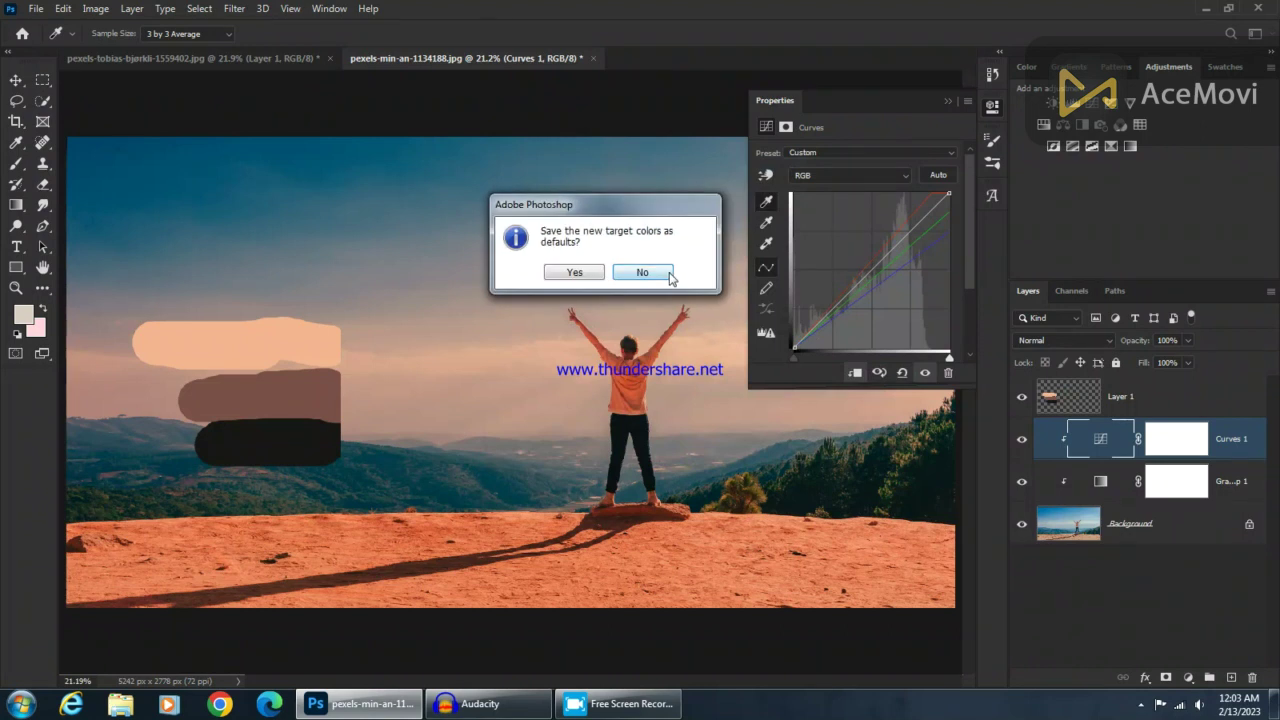
left_click(669, 272)
Zoom in and set the dark trees as the shadow point, then fit the image
left_click(944, 101)
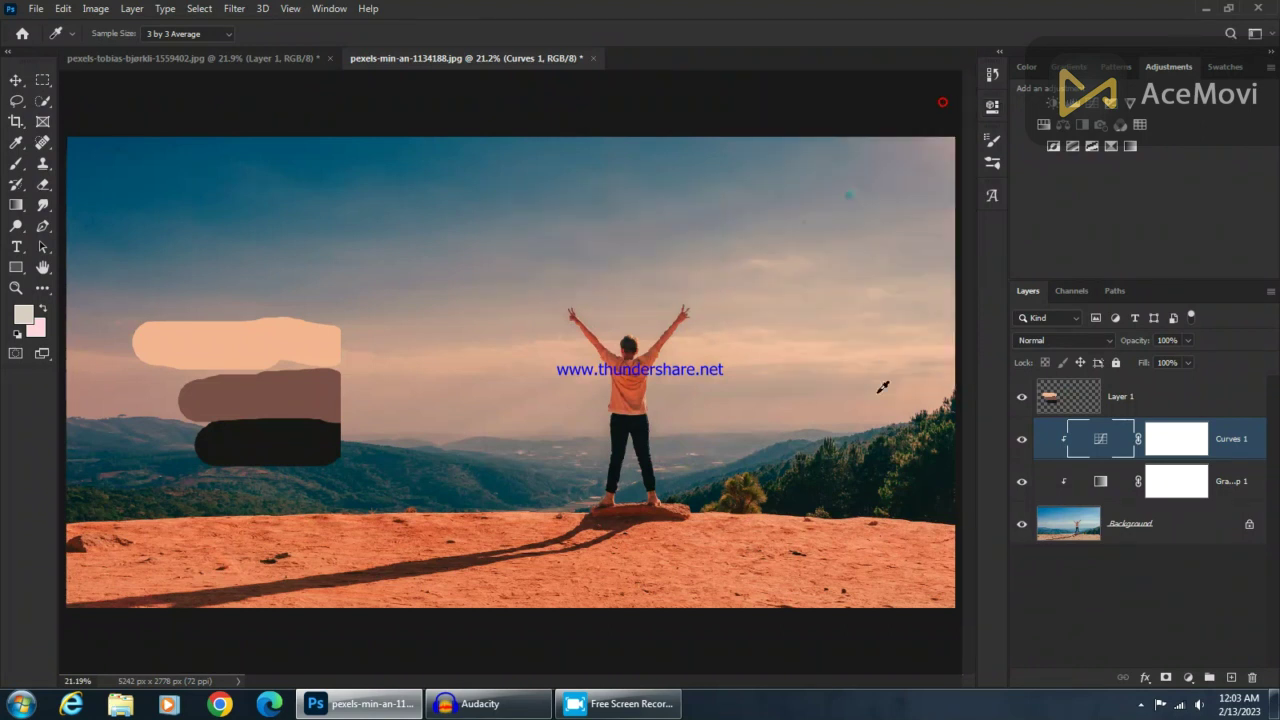
scroll(905, 465, "up", 1)
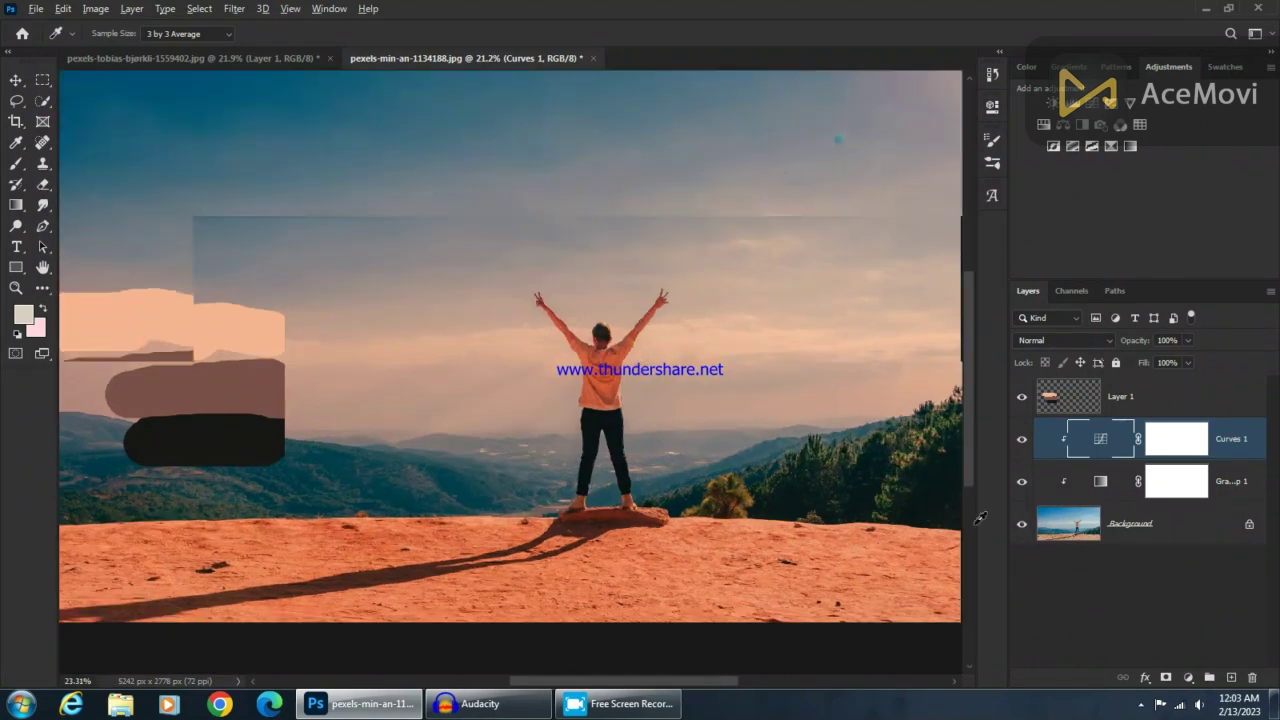
scroll(905, 465, "up", 2)
scroll(905, 465, "up", 2)
scroll(957, 580, "up", 2)
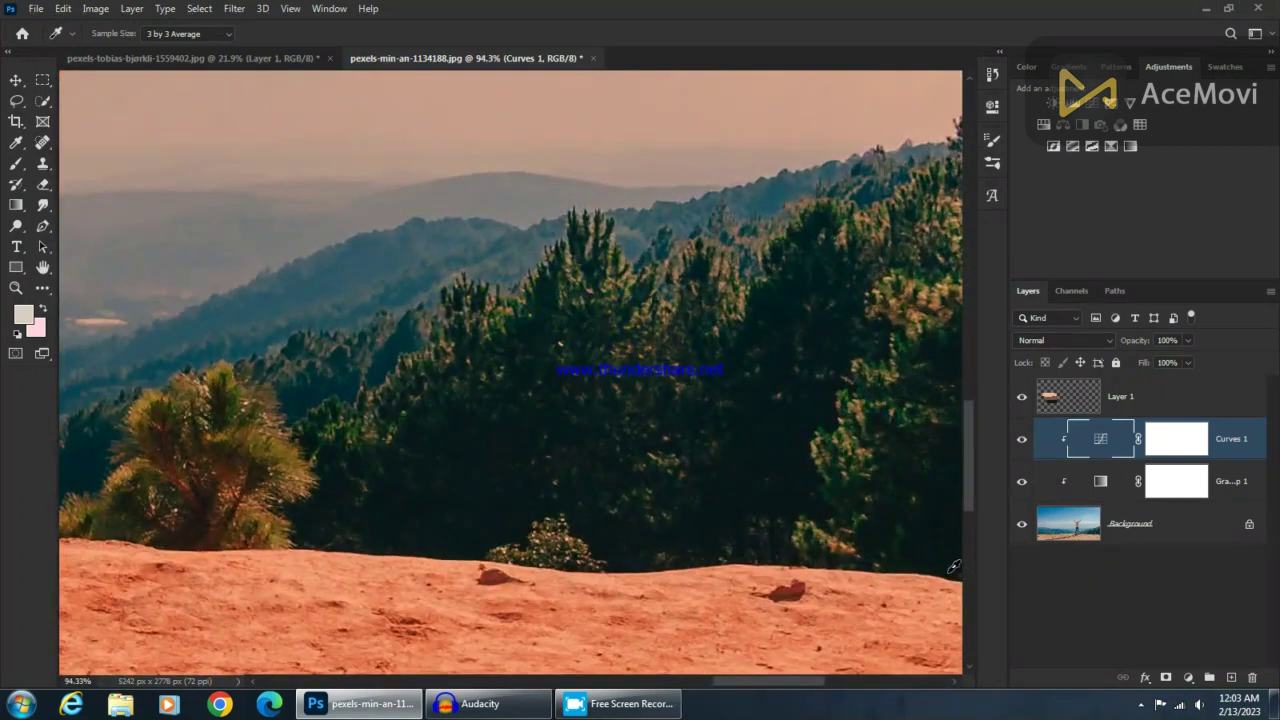
left_click(599, 531)
key("ctrl+0")
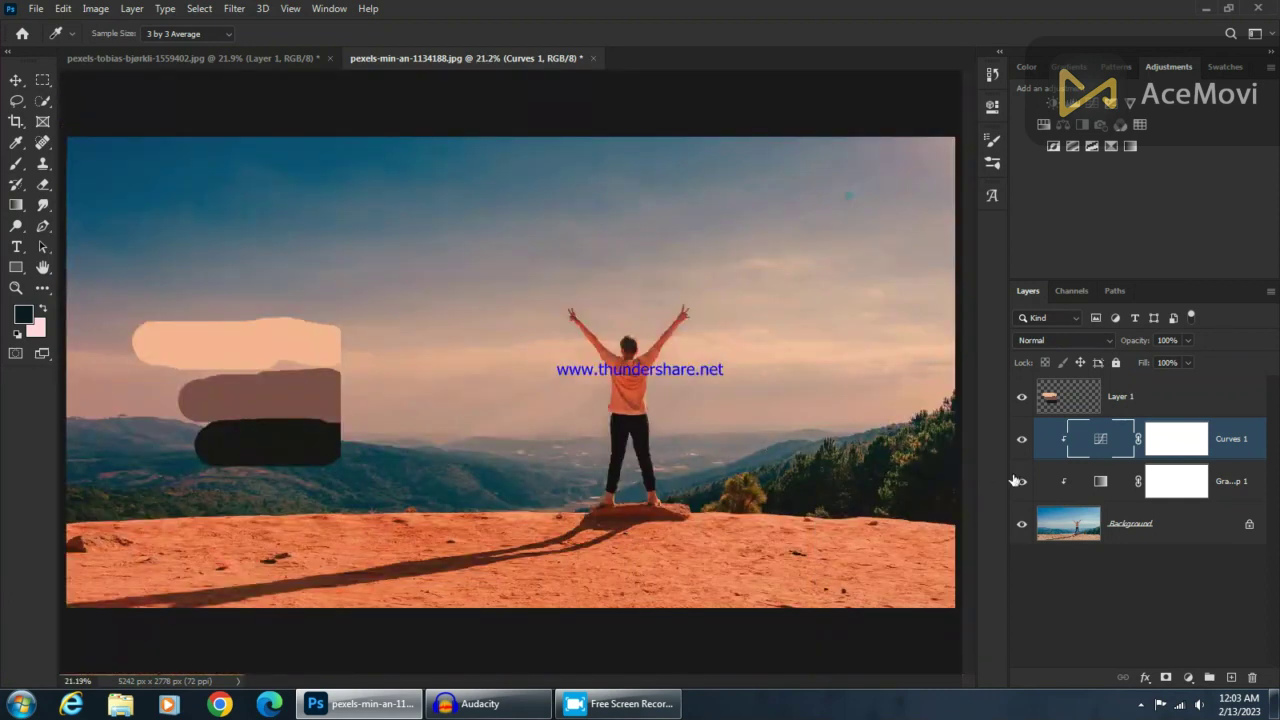
Set the Curves midtone target colour to the brown stroke, without saving defaults
double_click(1087, 445)
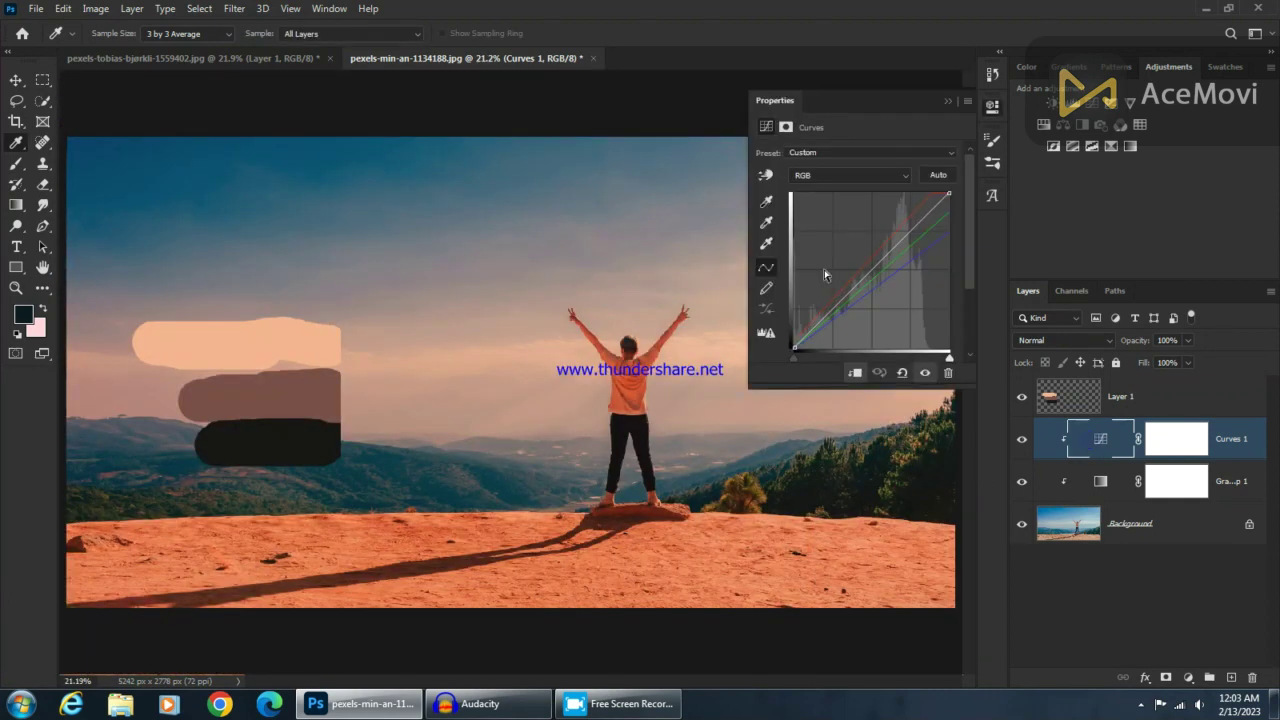
left_click(767, 225)
double_click(767, 225)
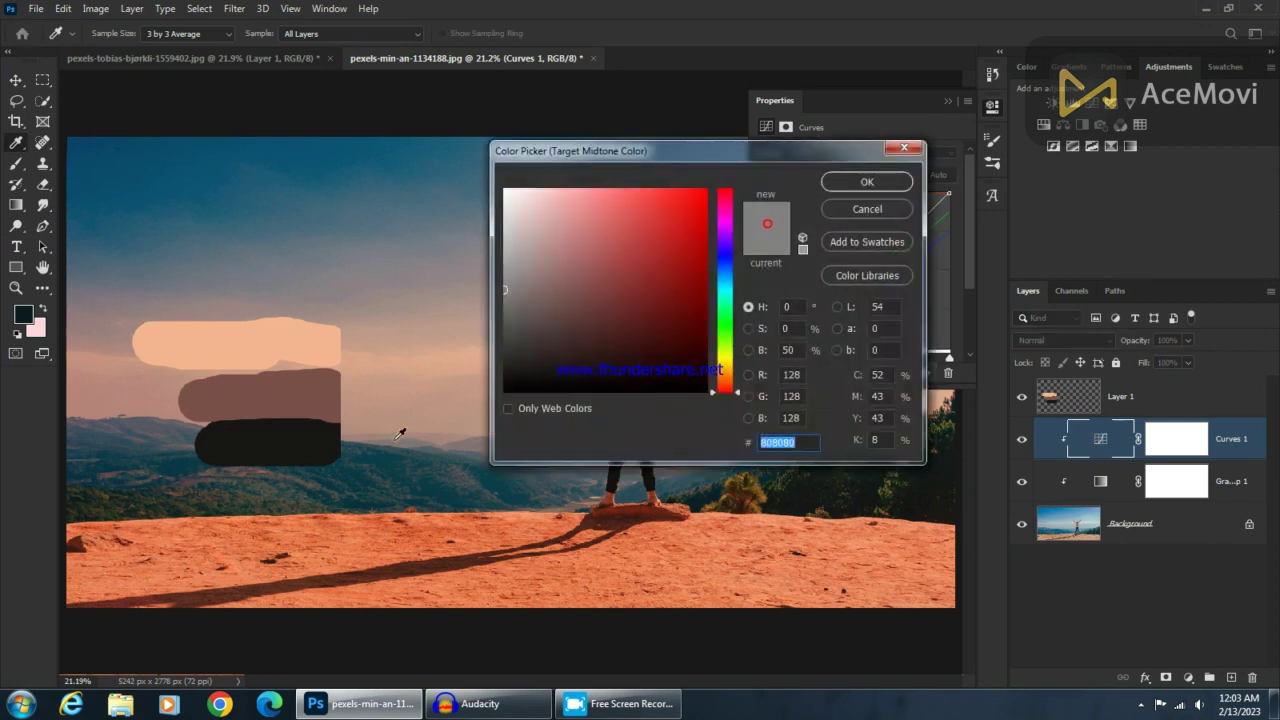
left_click(312, 400)
left_click(834, 186)
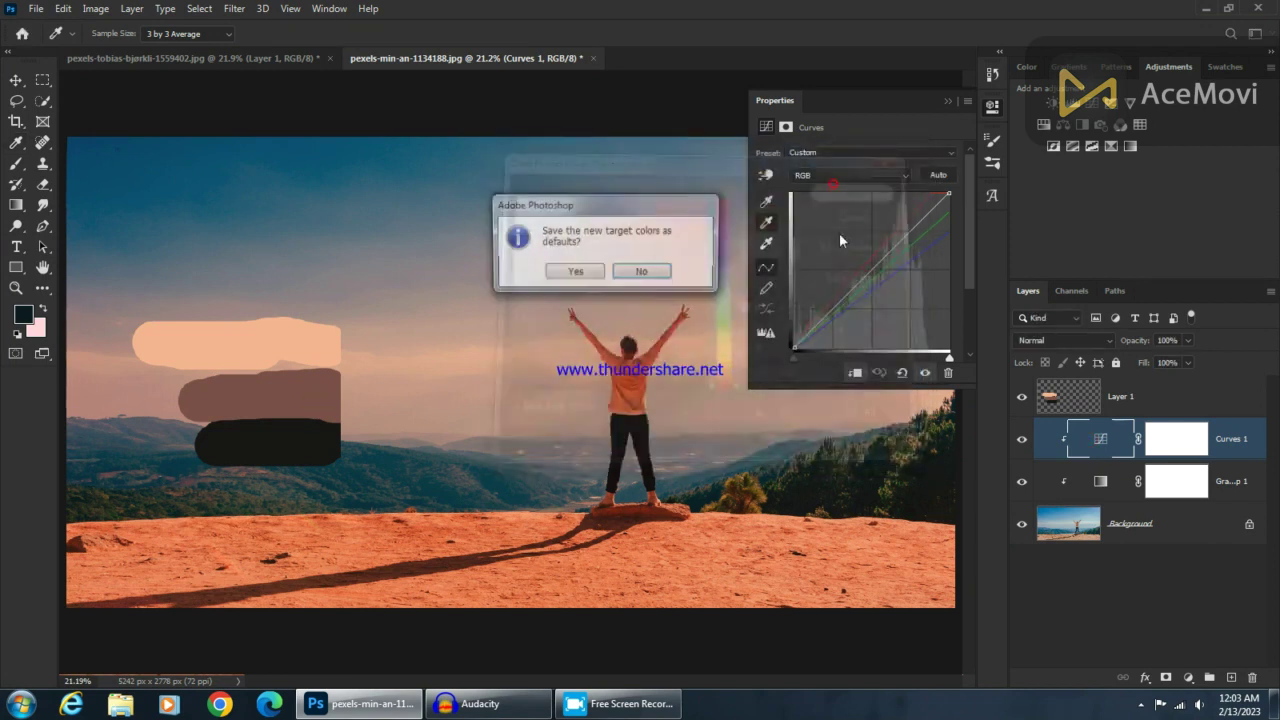
left_click(642, 273)
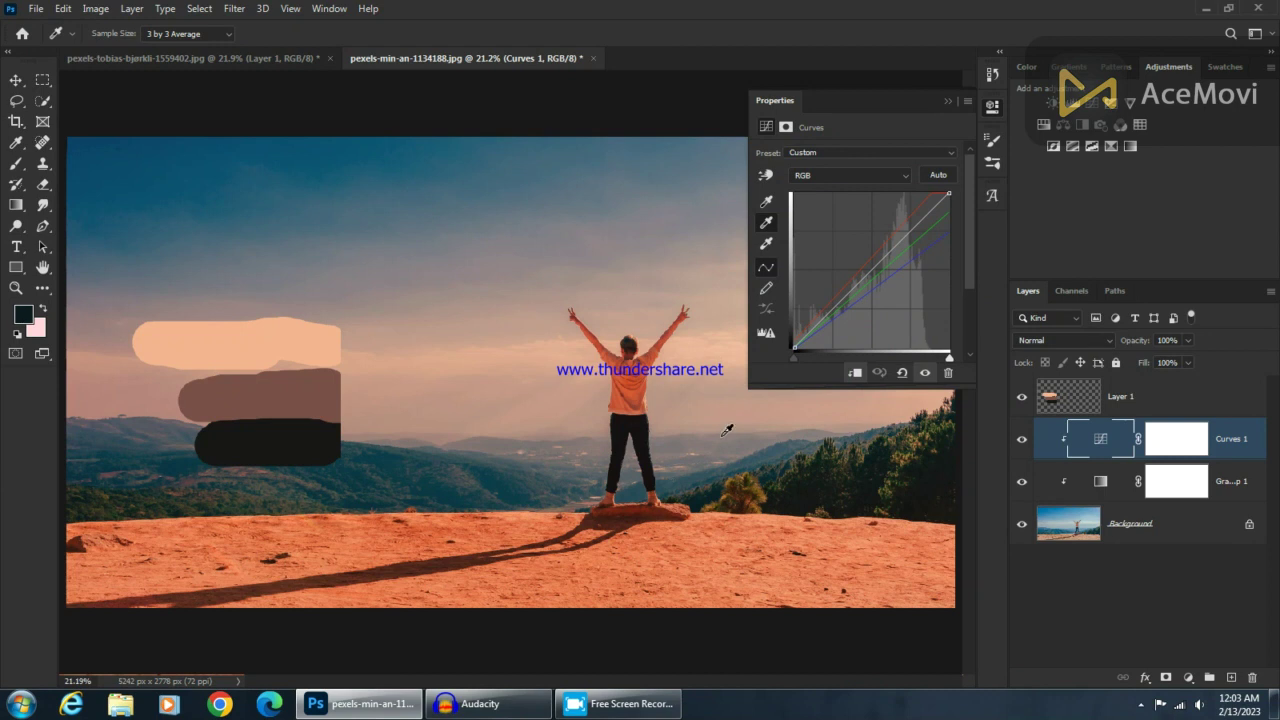
Set the gray point from the hazy hills to enrich the orange, then fit the image
scroll(720, 420, "up", 5)
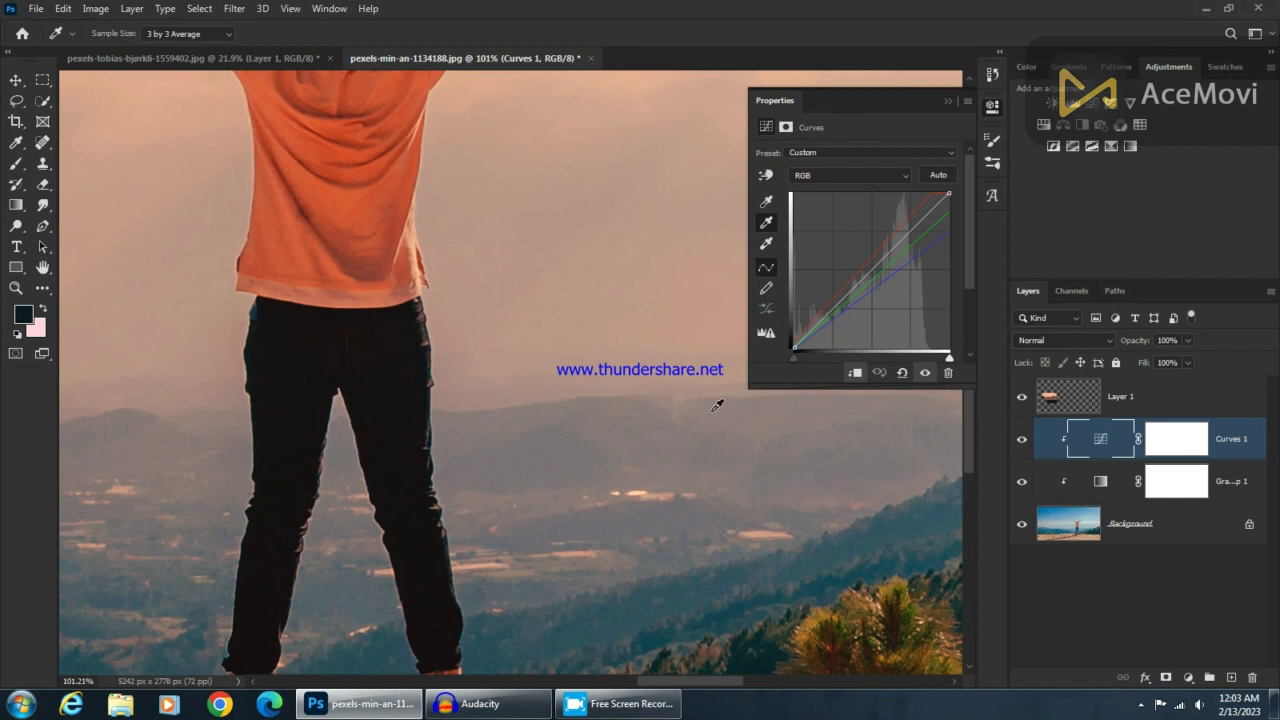
left_click(716, 406)
key("ctrl+0")
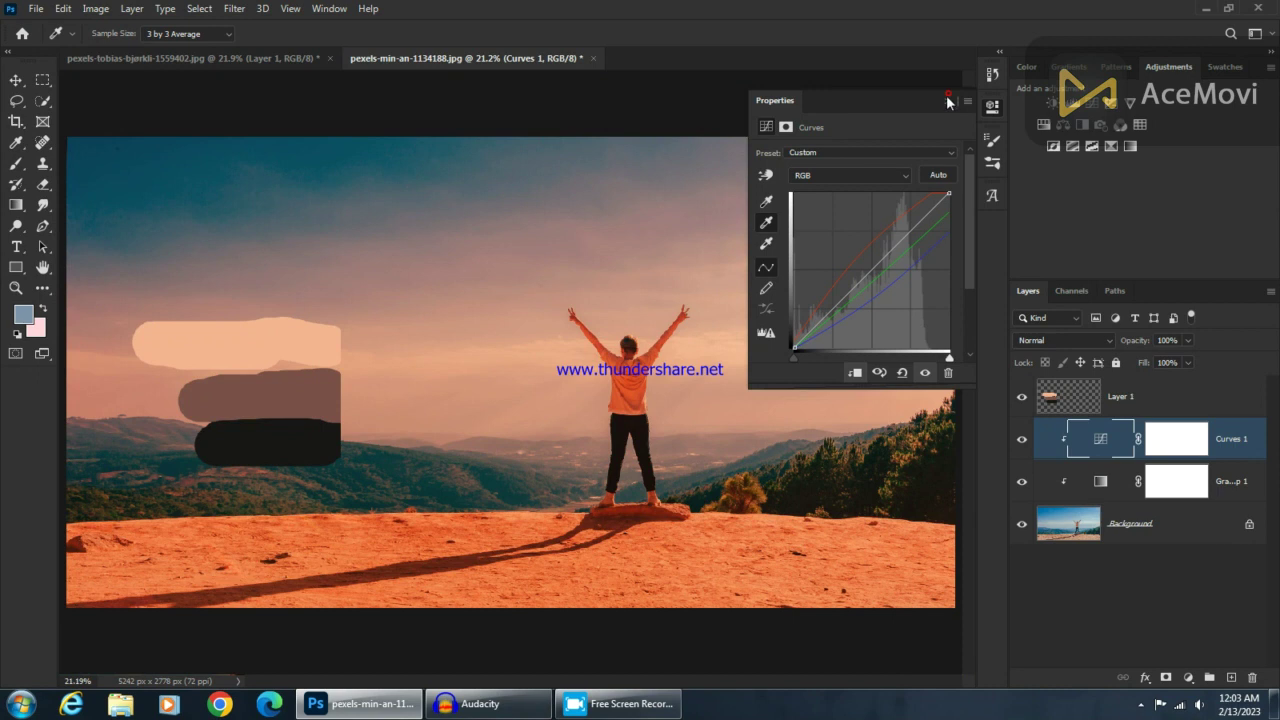
Delete the painted swatch layer and test Curves opacity at 69% before restoring it to full
left_click(948, 100)
left_click(1168, 400)
key("Delete")
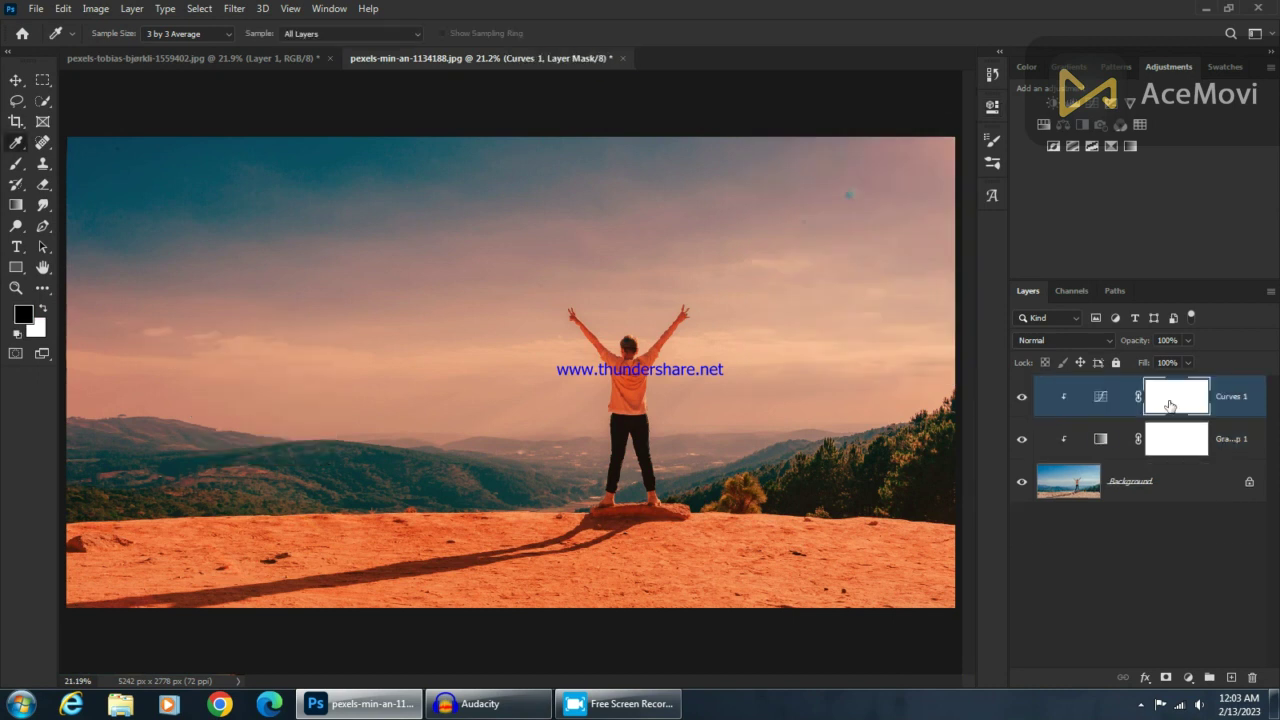
left_click_drag(1150, 342, 1124, 342)
left_click_drag(1124, 343, 1167, 343)
Add a Vibrance adjustment above the Background with vibrance boosted to +53
left_click(1083, 495)
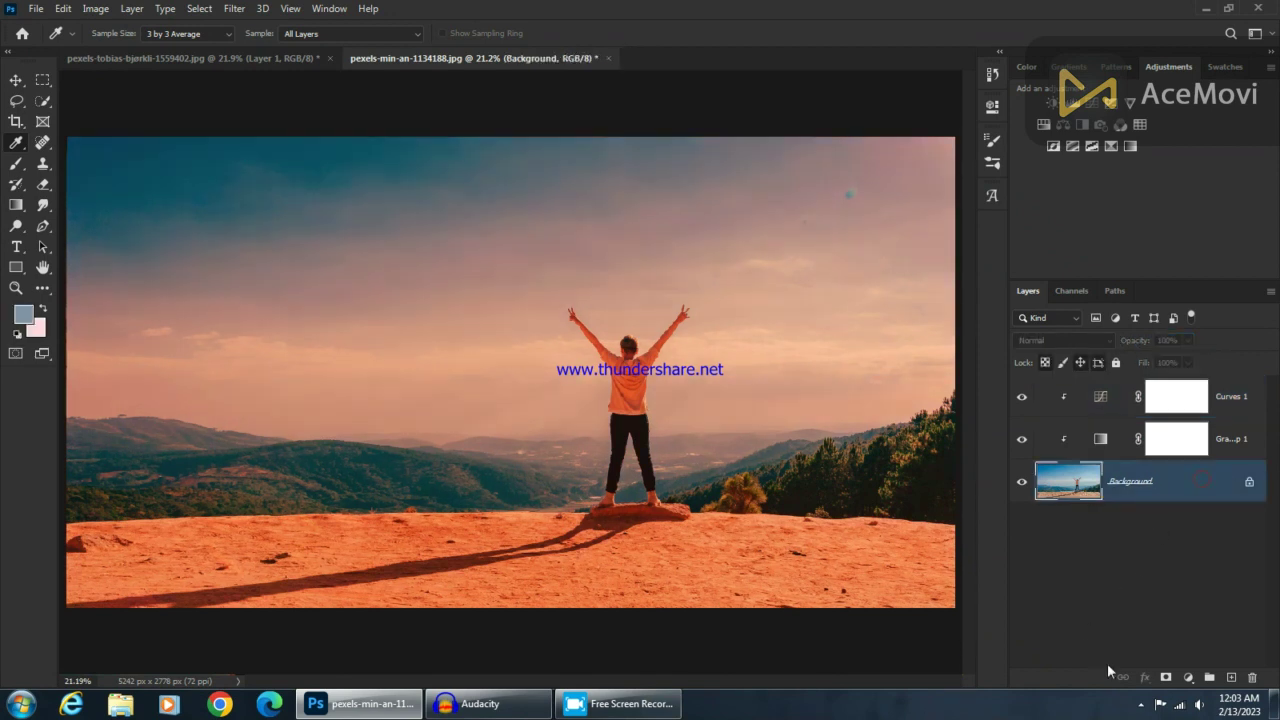
left_click(1188, 677)
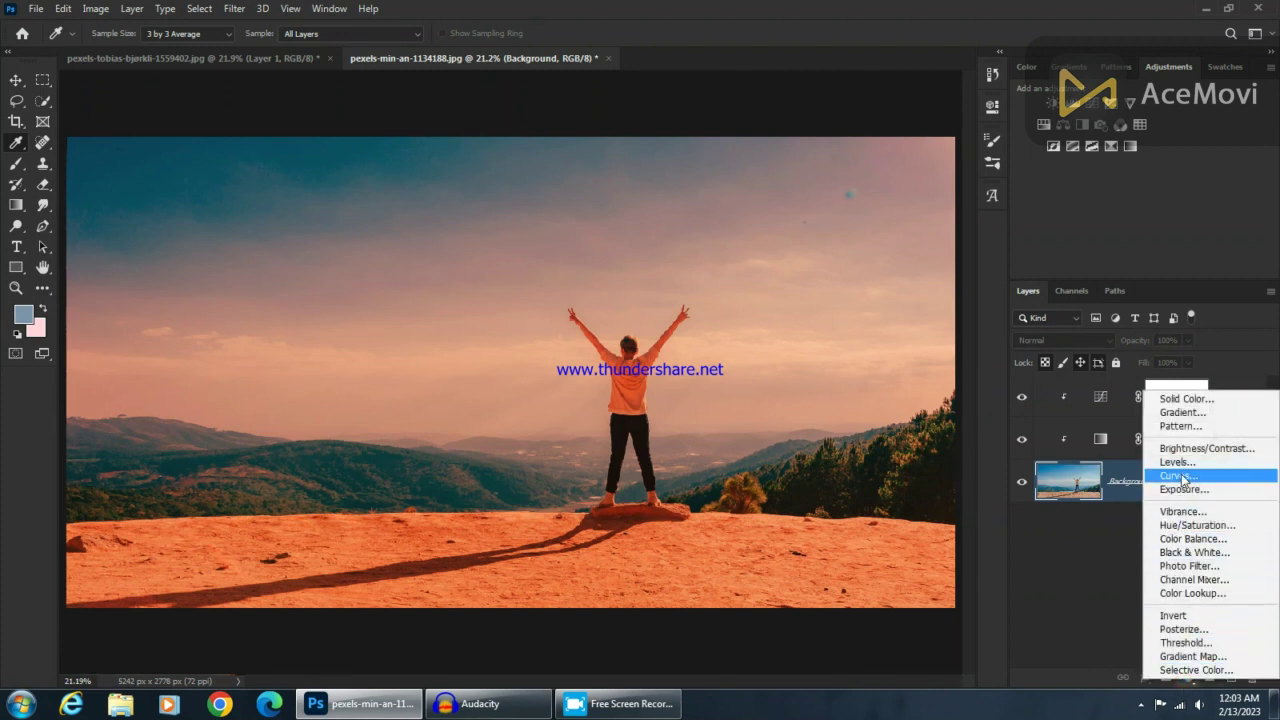
left_click(1185, 511)
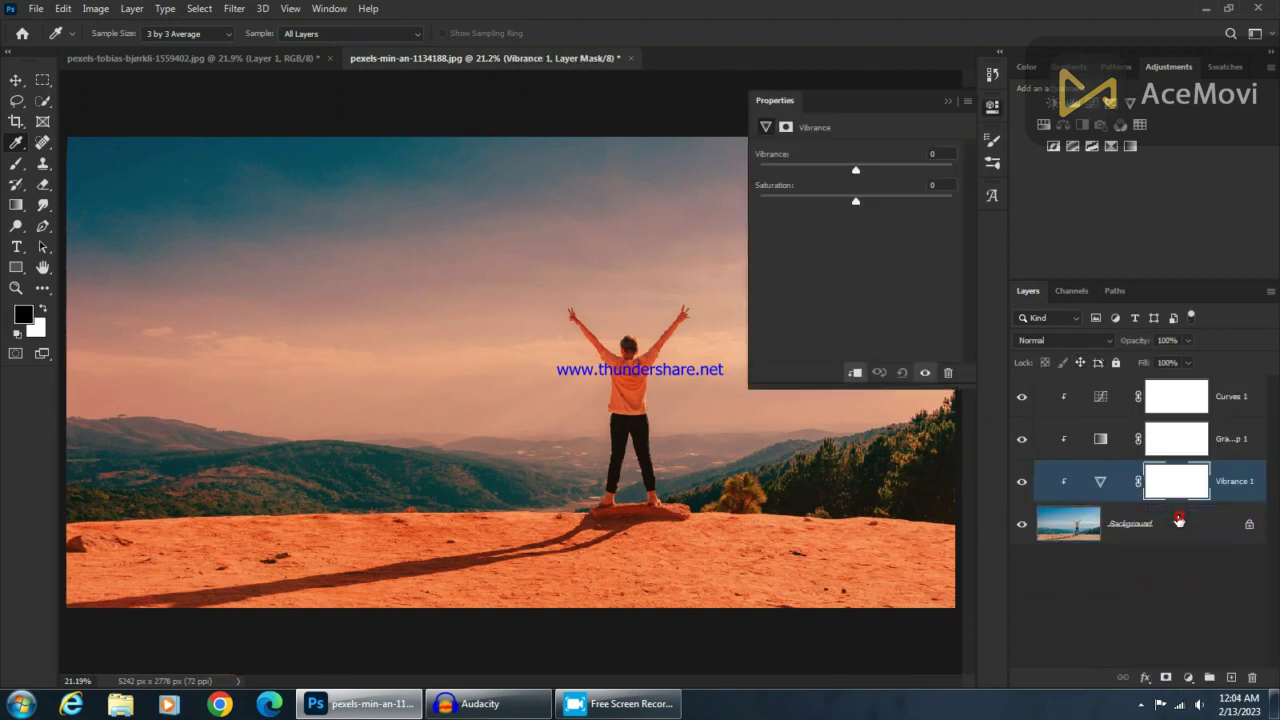
left_click_drag(857, 174, 908, 176)
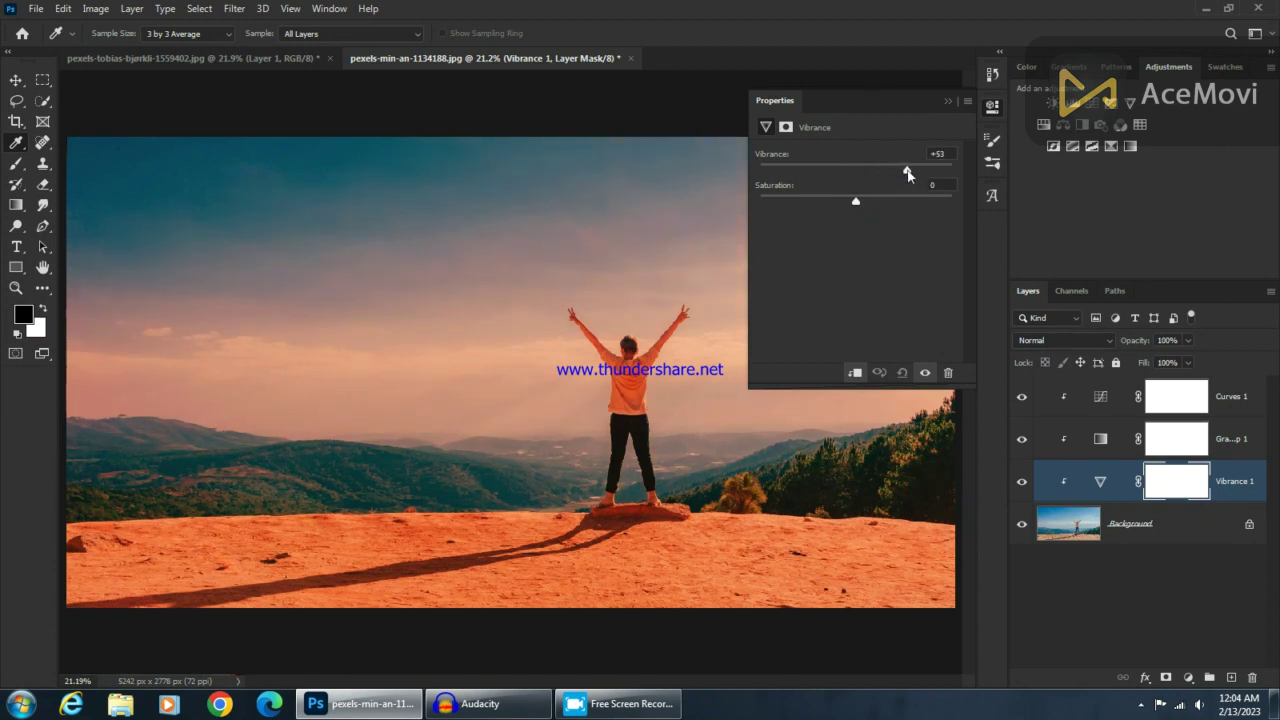
left_click(947, 101)
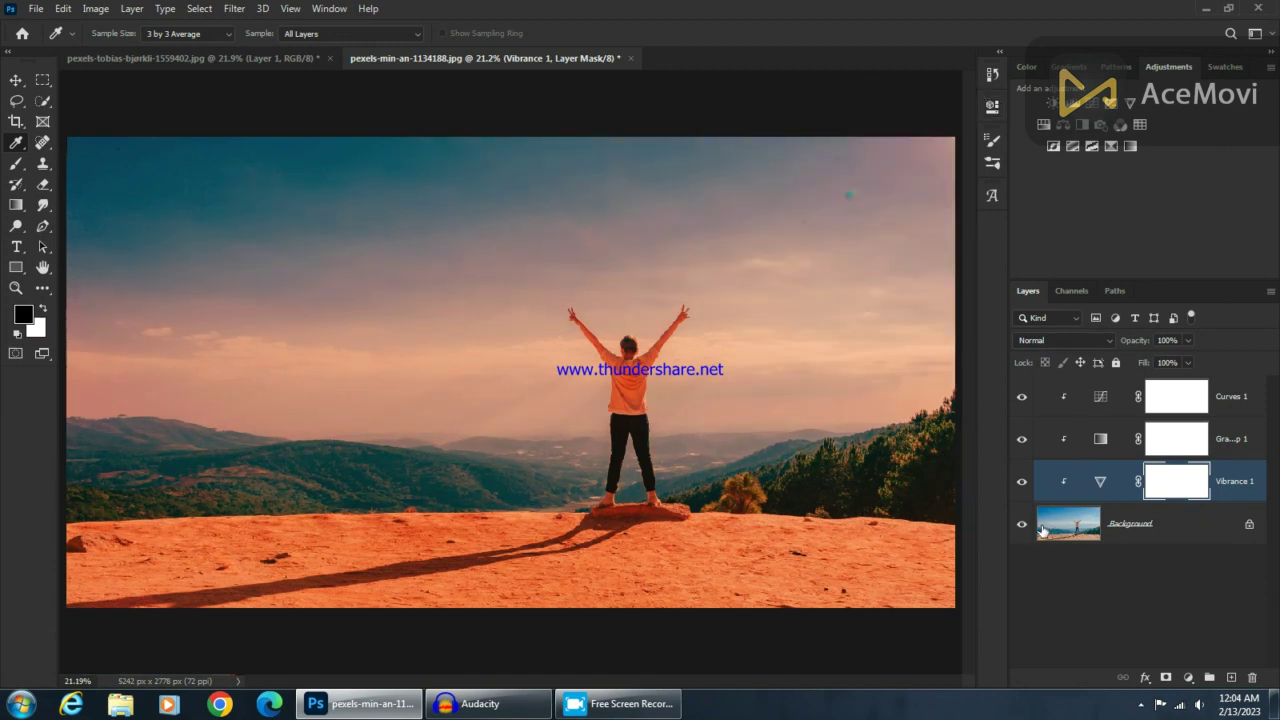
left_click(1131, 528)
left_click(1184, 676)
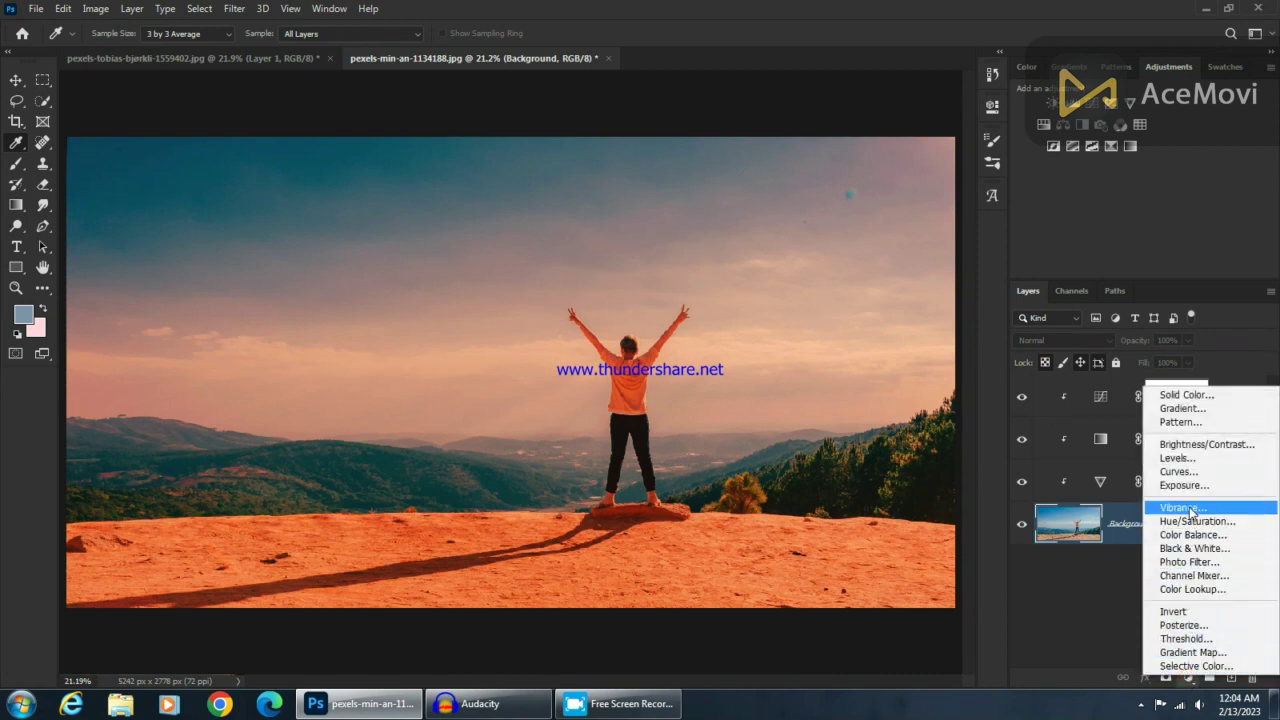
Add a Color Lookup layer with the Crisp_Warm.look grade and compare it against the sunset reference
left_click(1195, 589)
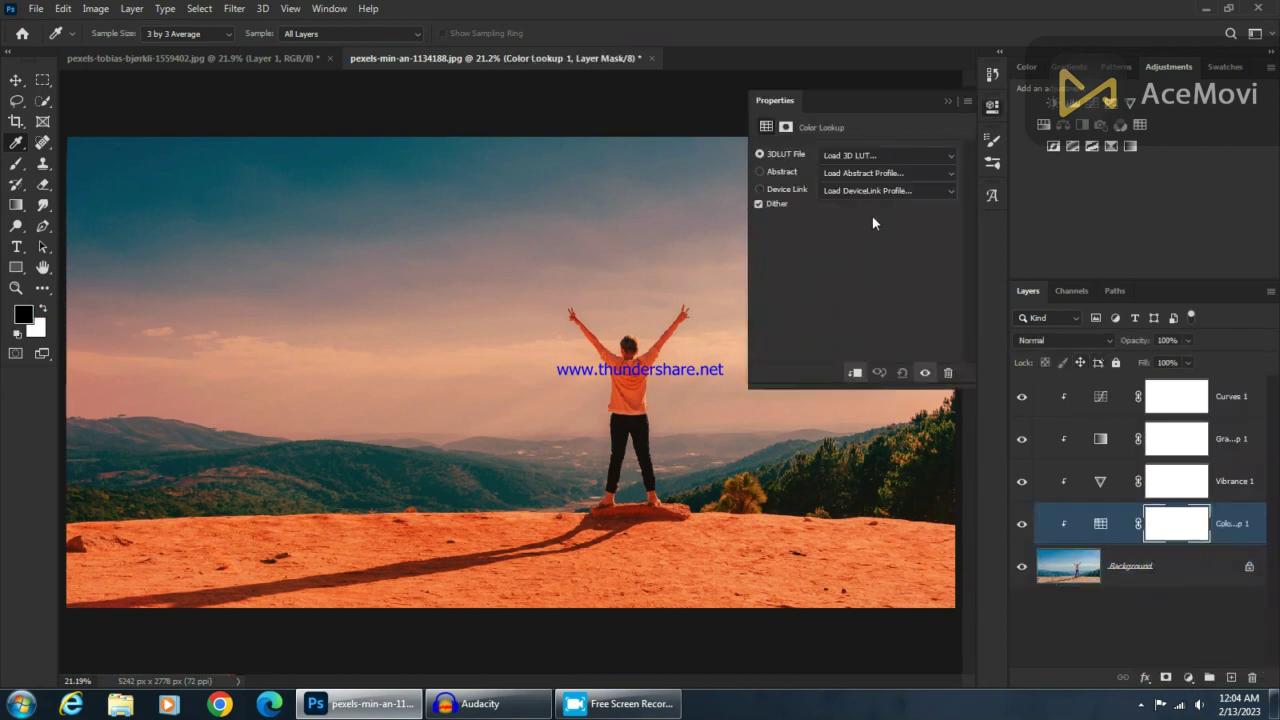
left_click(884, 157)
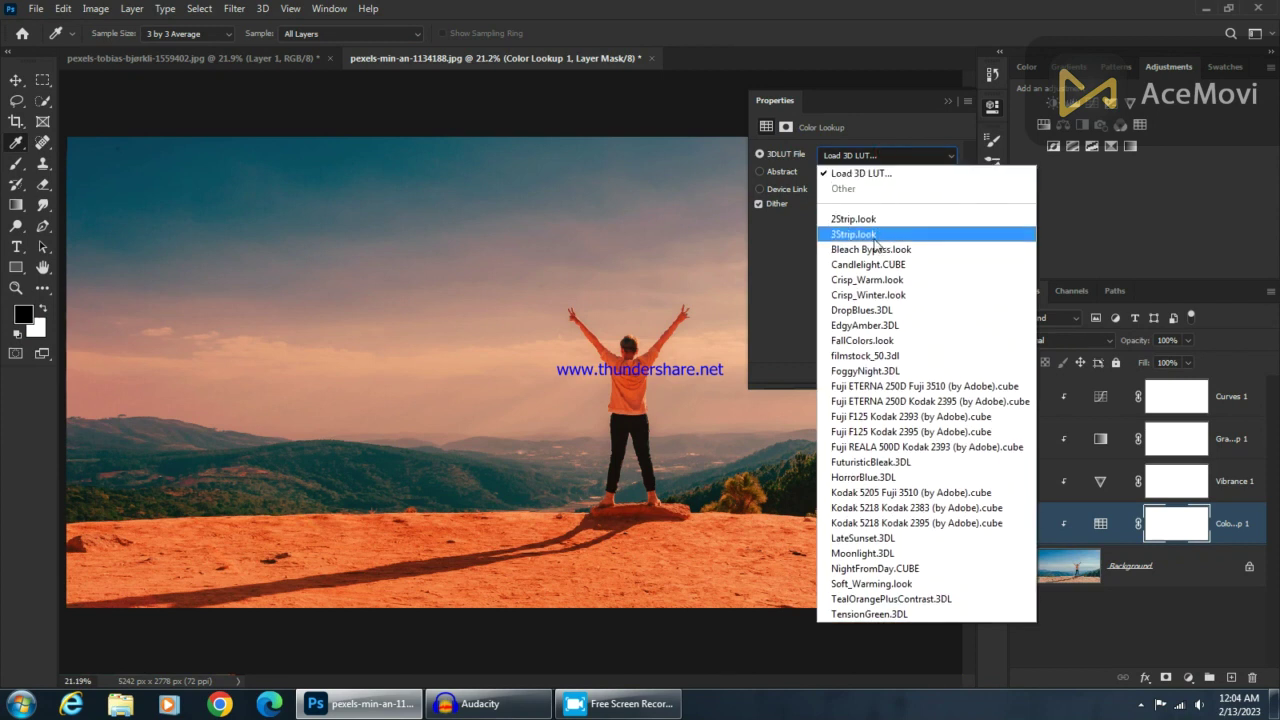
left_click(895, 284)
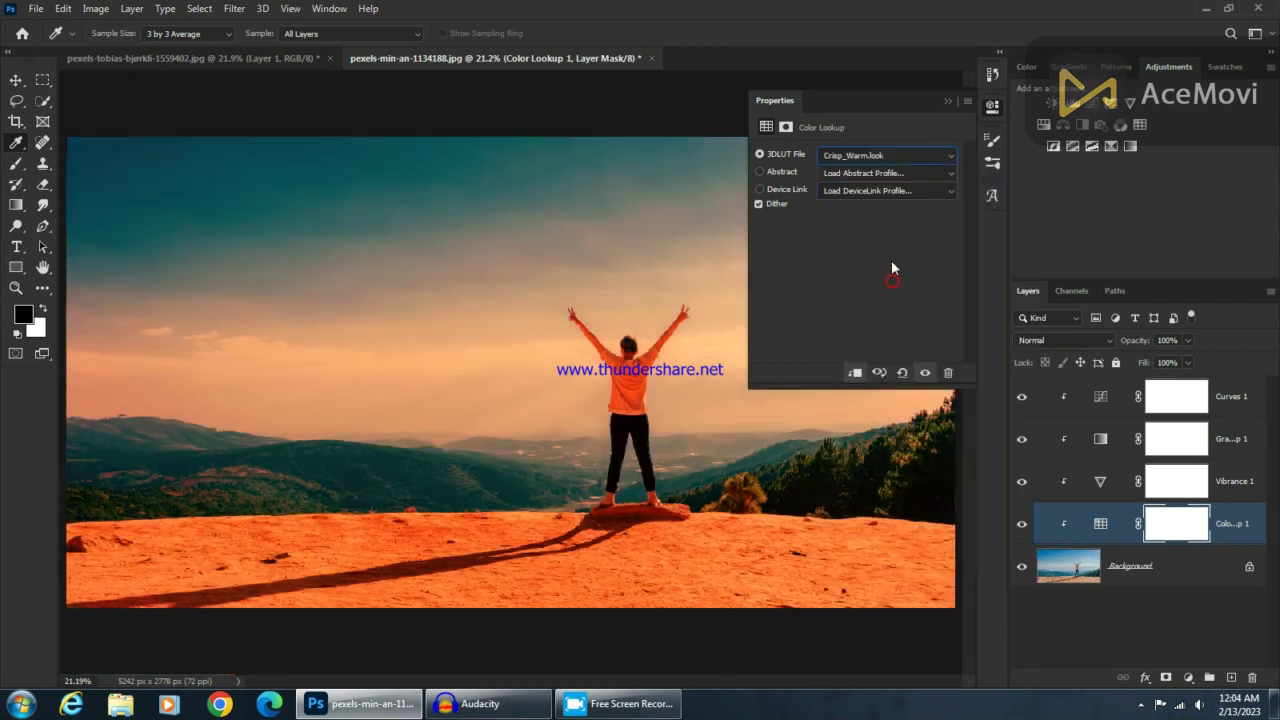
left_click(945, 100)
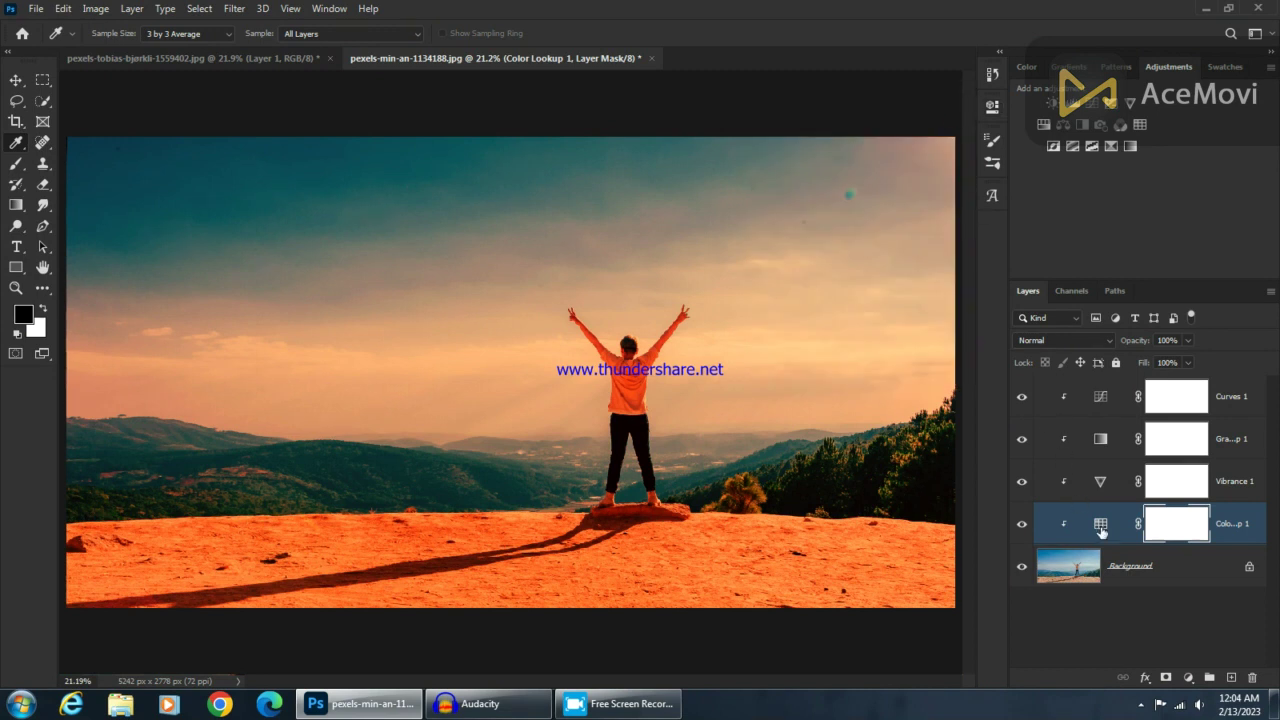
left_click(296, 62)
left_click(387, 57)
Try the 3Strip.look and EdgyAmber.3DL looks, then settle on DropBlues.3DL for the Color Lookup
double_click(1100, 524)
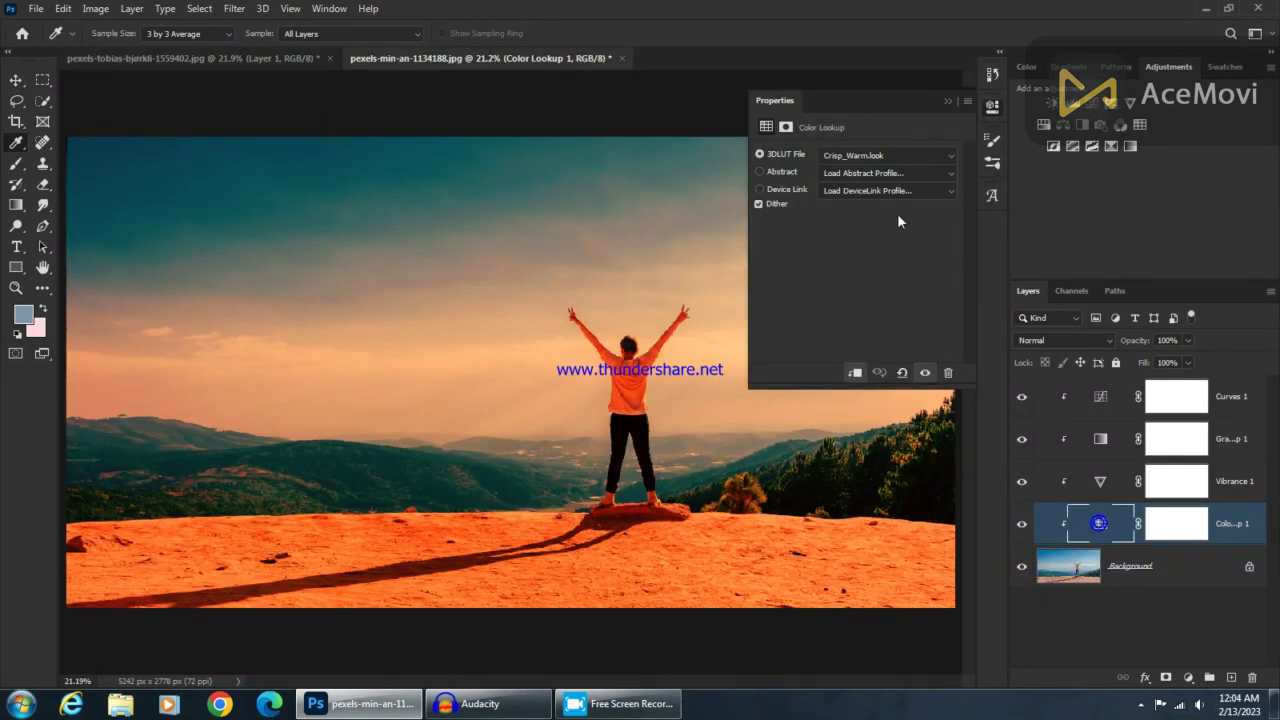
left_click(888, 153)
left_click(855, 234)
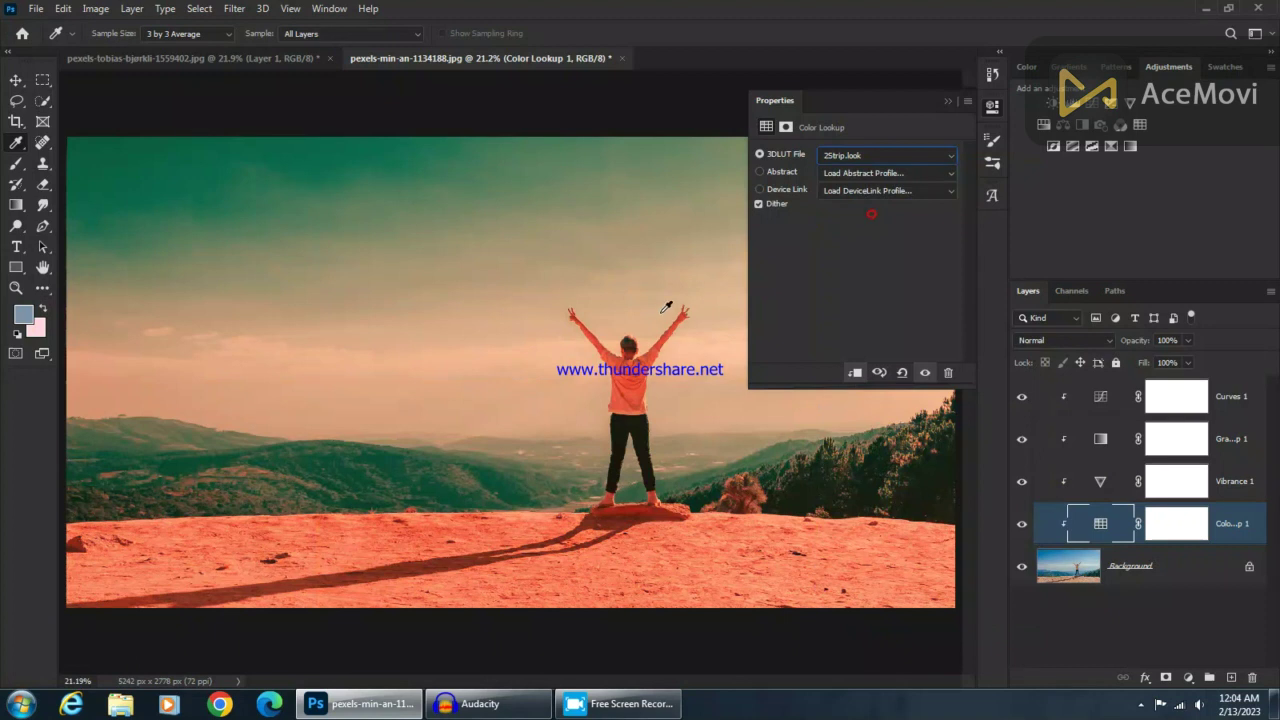
key("Down")
key("Down")
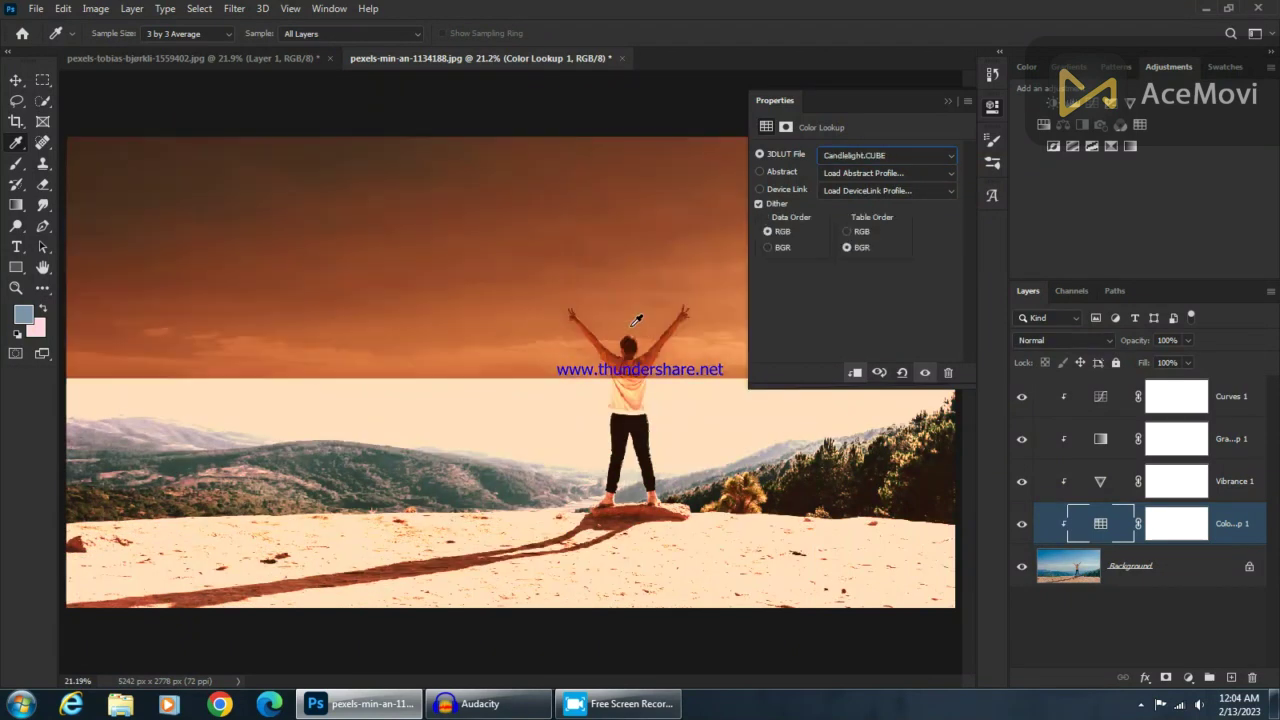
key("Down")
key("Down")
key("Down")
key("Down")
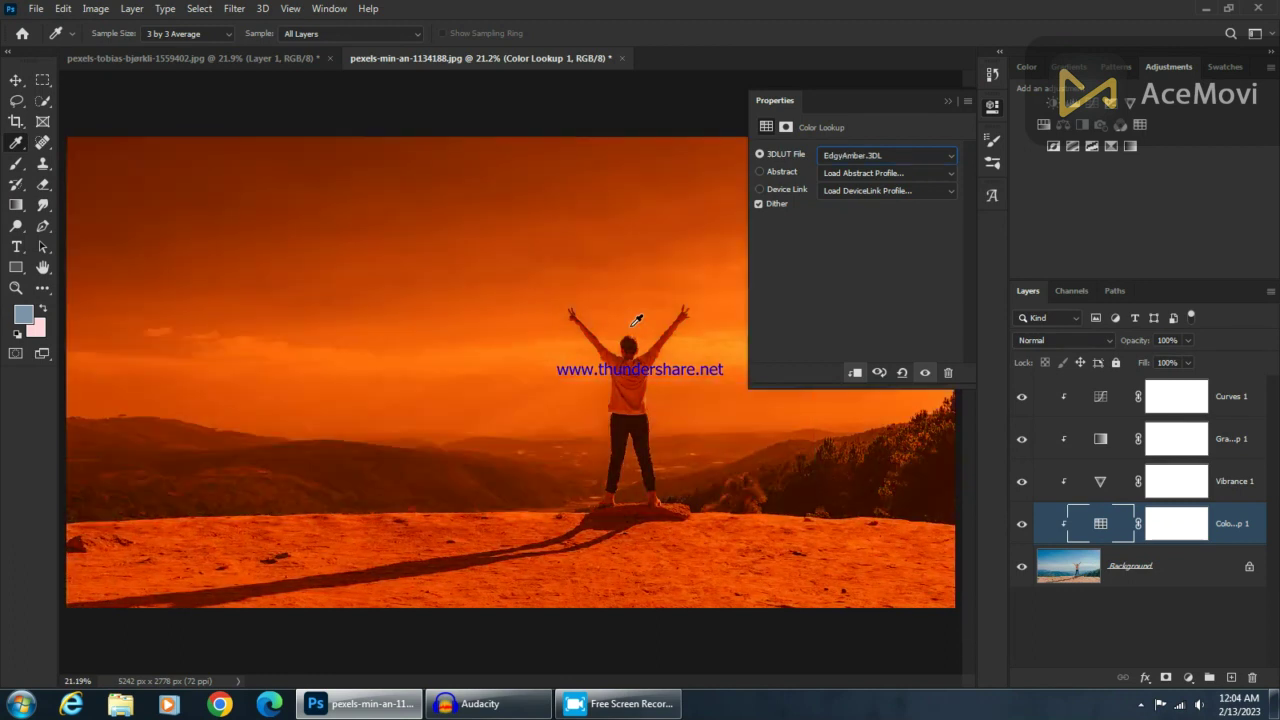
key("Down")
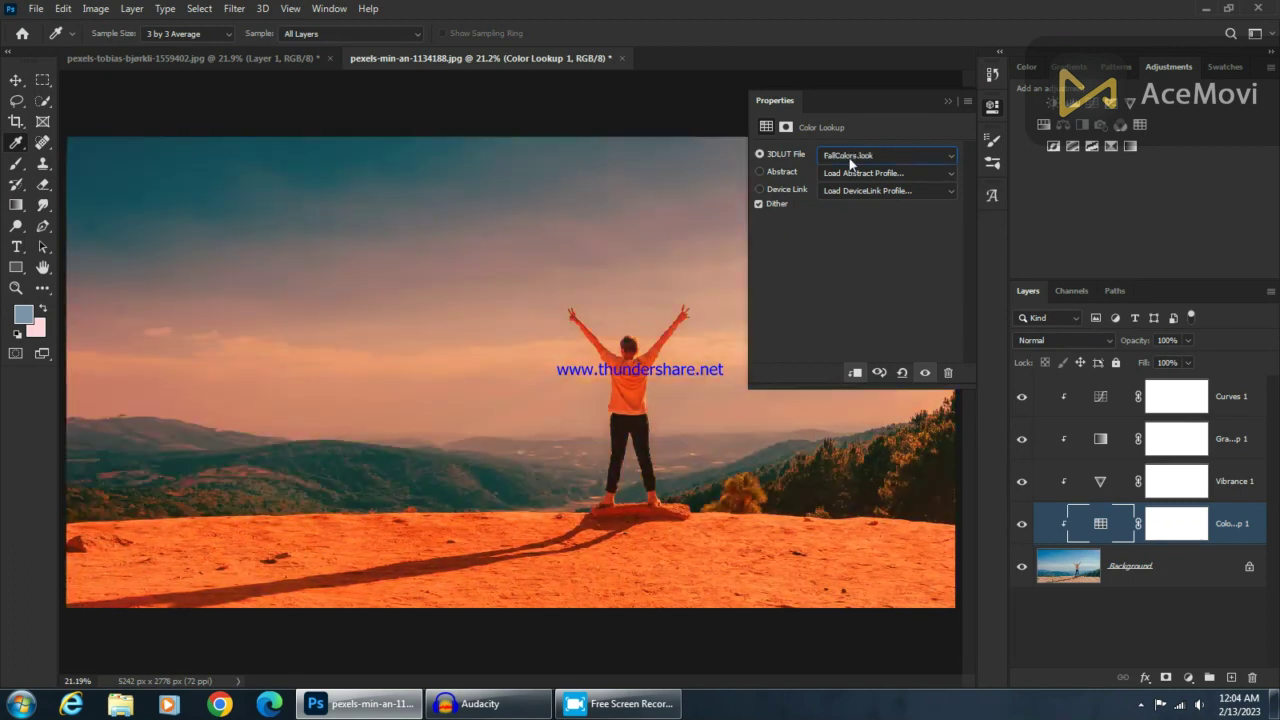
left_click(851, 160)
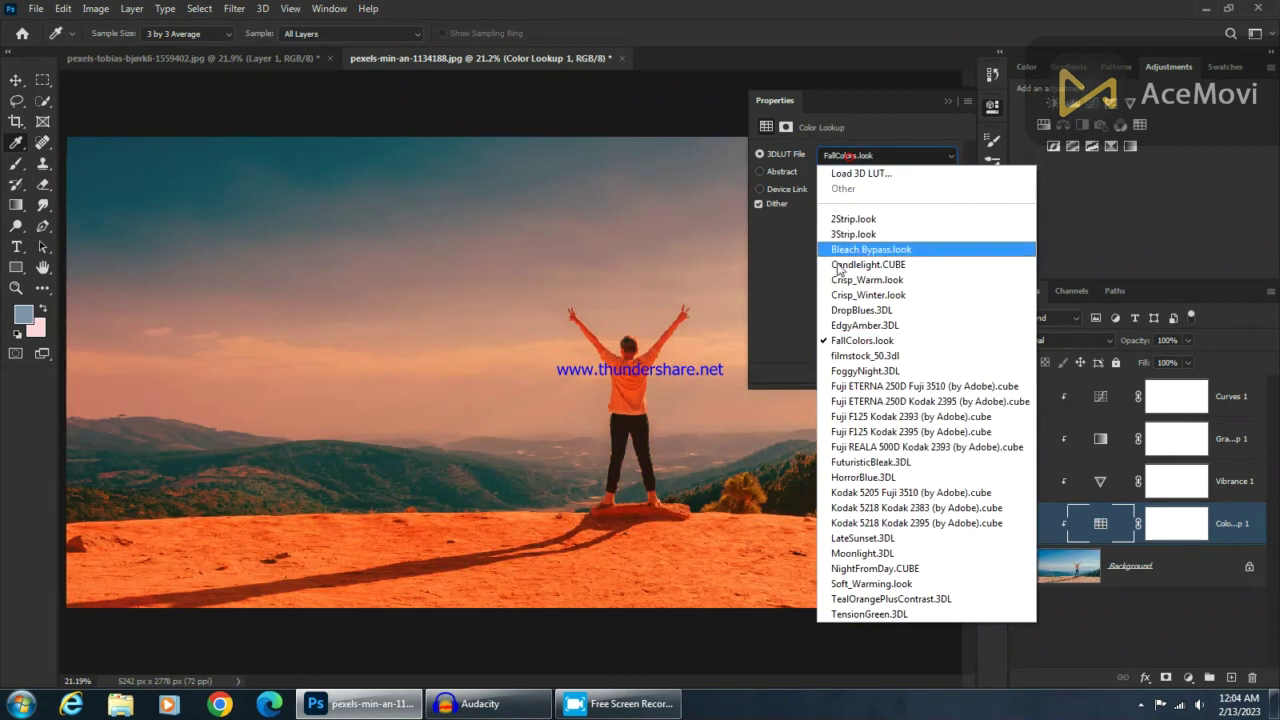
left_click(872, 310)
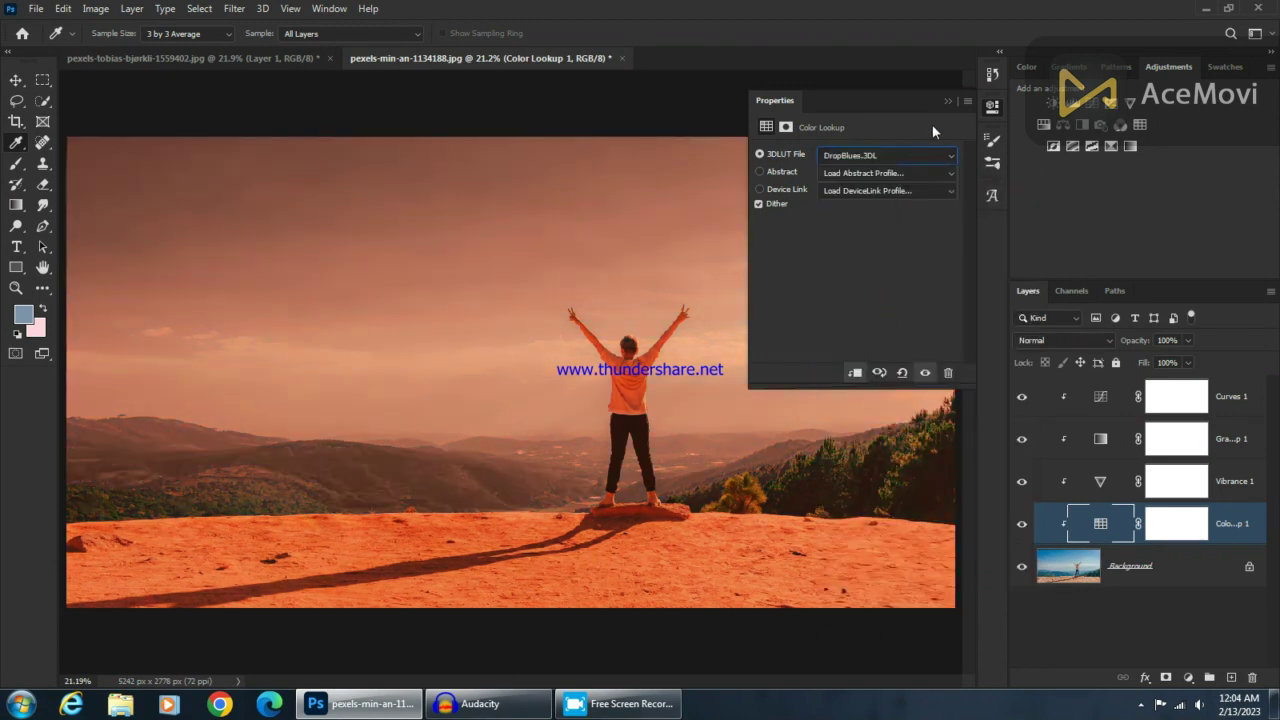
left_click(944, 99)
Compare the landscape with the sunset reference, hiding the Color Lookup 1 layer, then showing it again
left_click(300, 58)
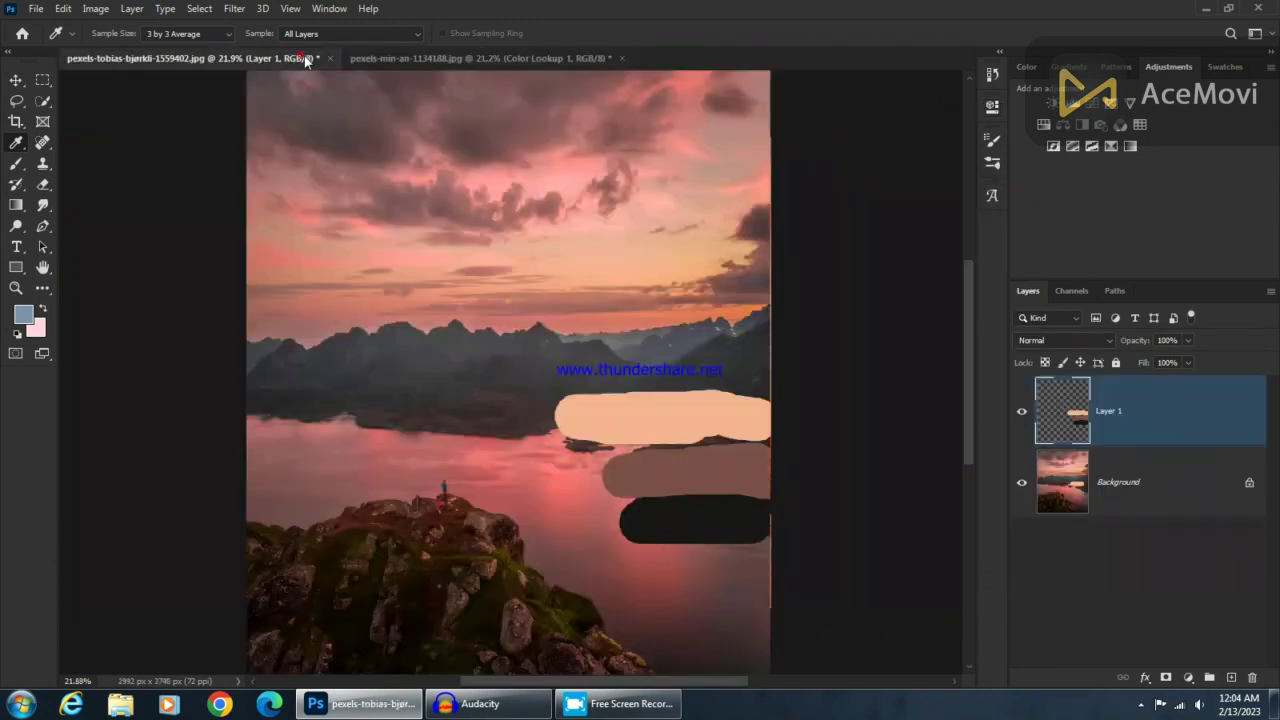
left_click(399, 58)
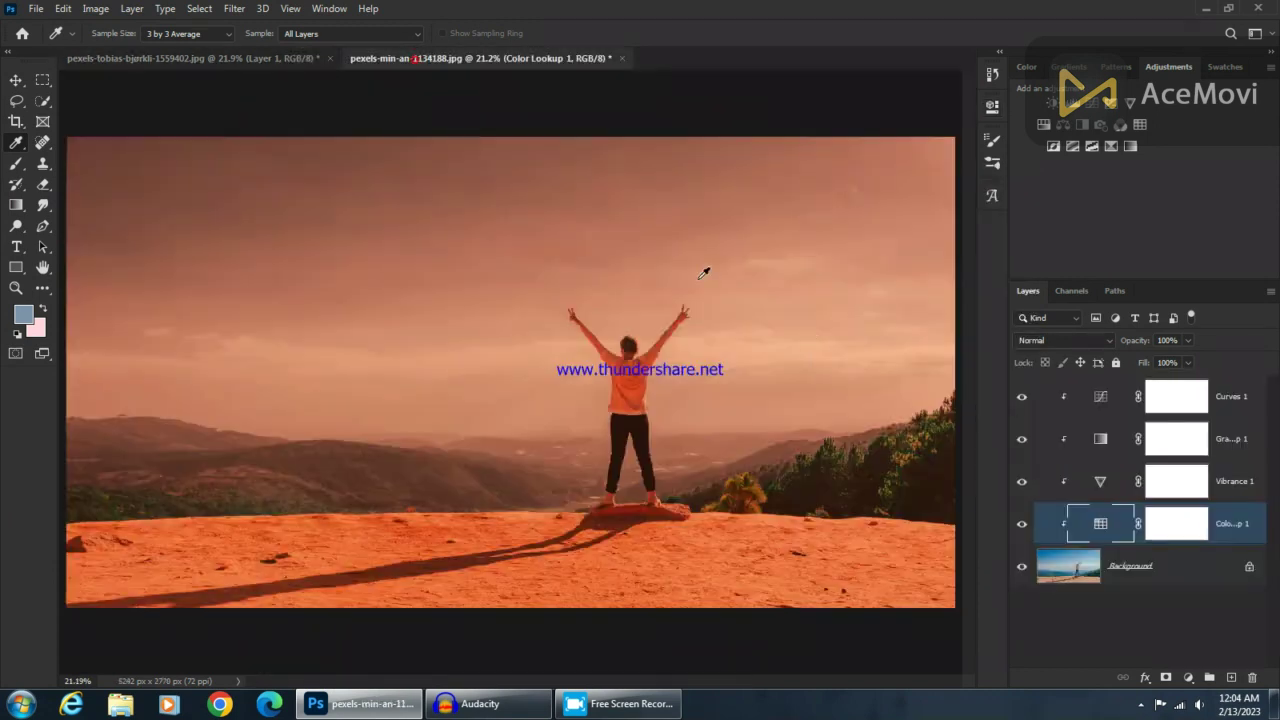
left_click(1021, 526)
left_click(193, 60)
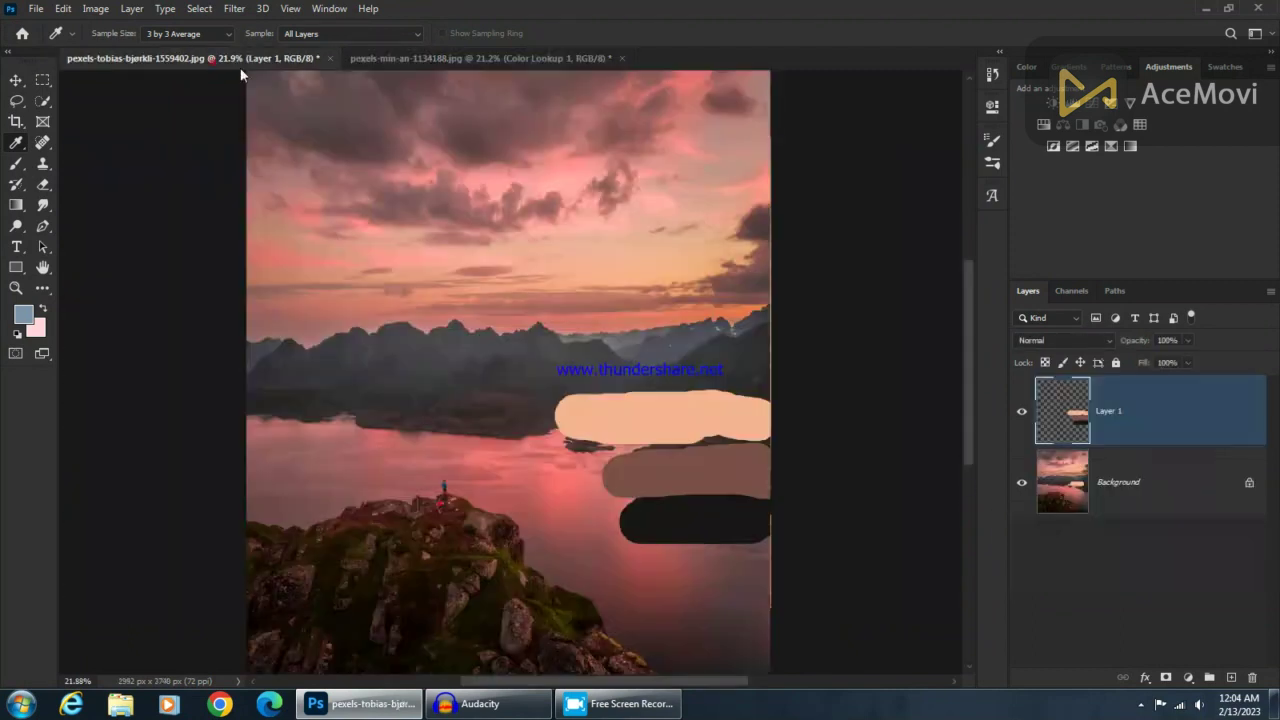
left_click(498, 60)
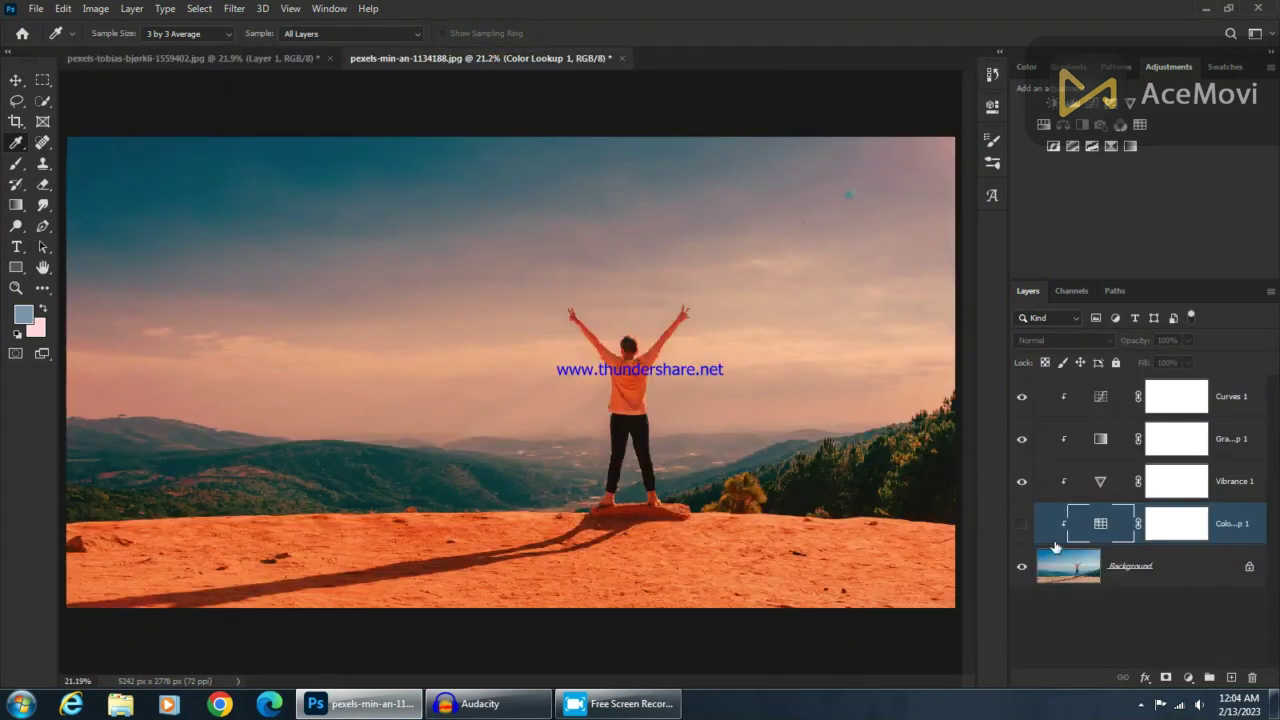
left_click(1021, 524)
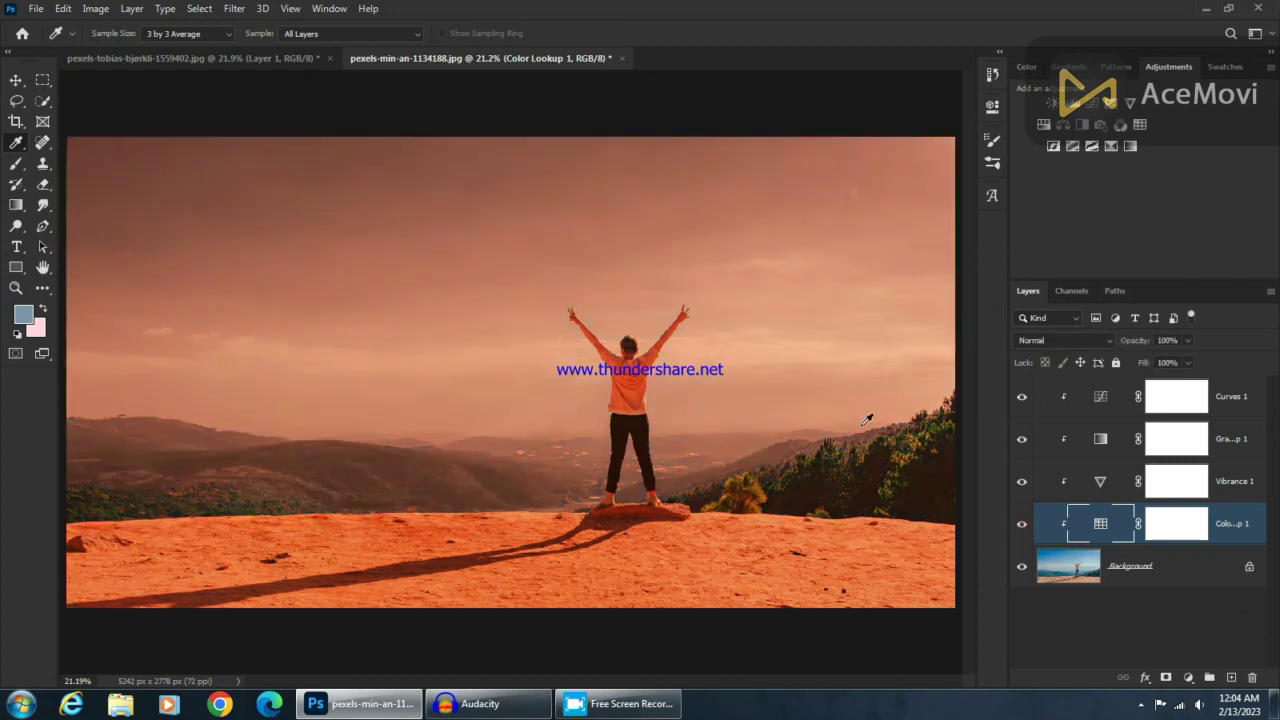